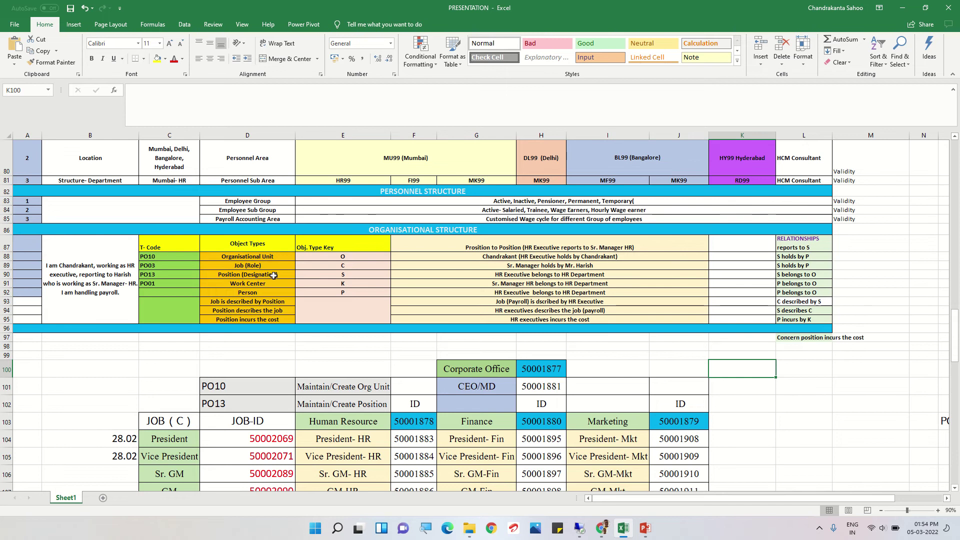
# - Review the organisational structure and job ID tables in the sheet, then switch to the SAP remote desktop session
pyautogui.scroll(-2, 327, 315)
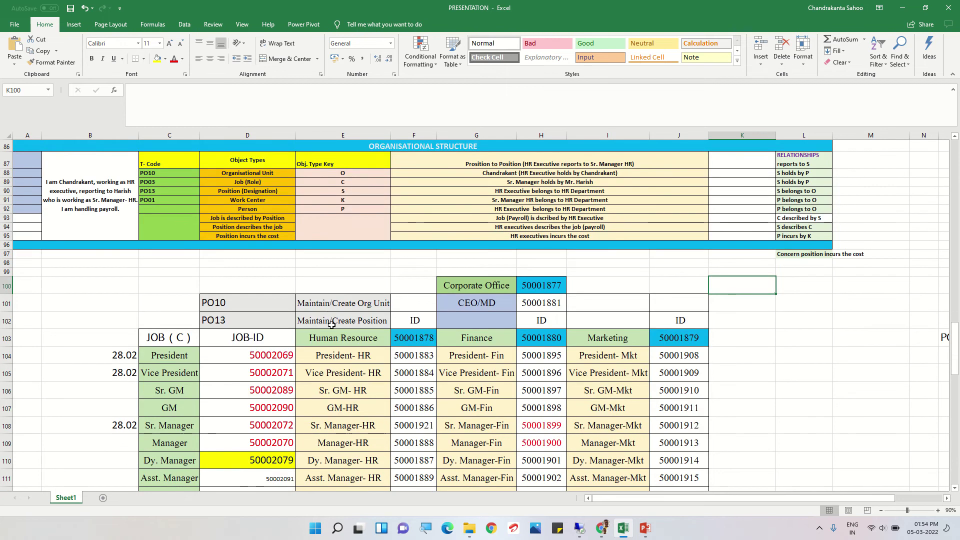
pyautogui.scroll(-1, 308, 364)
pyautogui.scroll(-4, 308, 363)
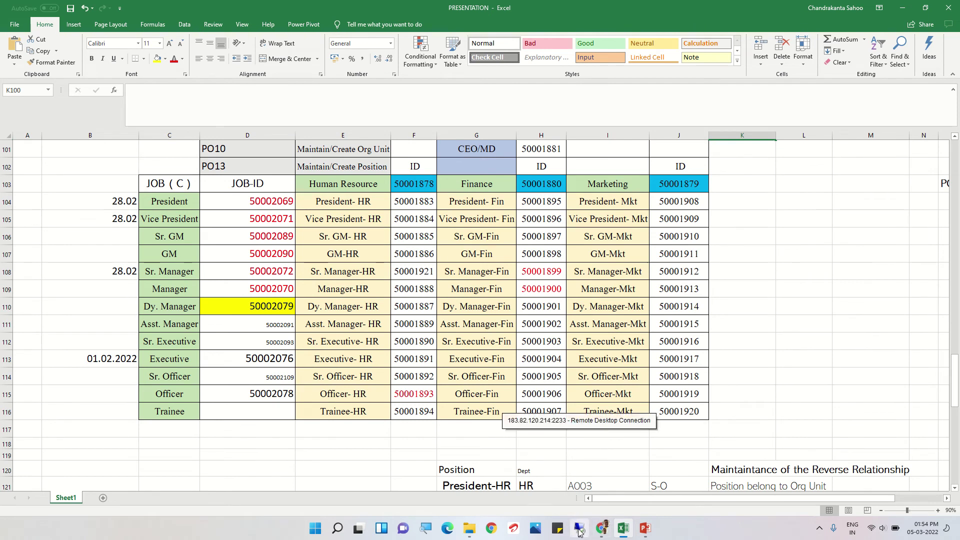
pyautogui.click(578, 530)
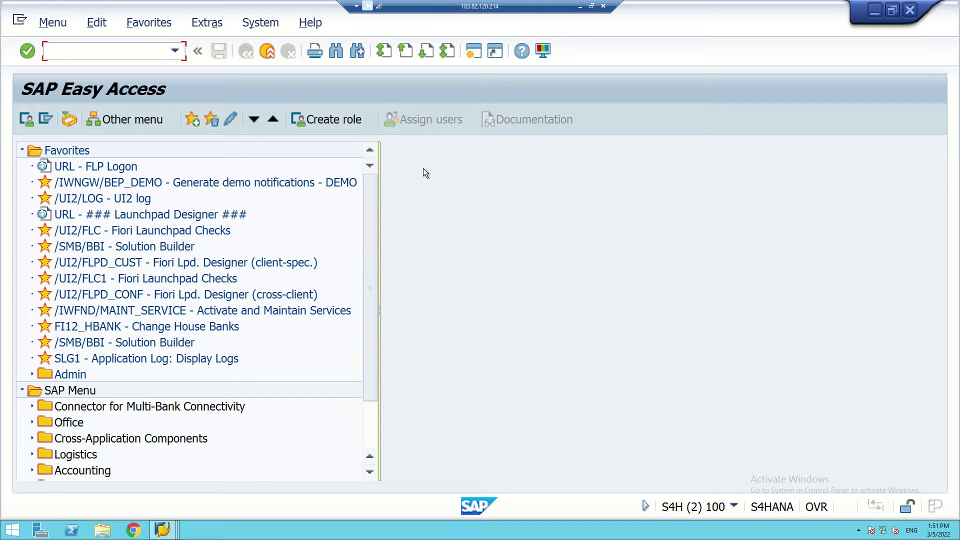
# - Run transaction SCAL and try to open the public holidays for changing
pyautogui.click(138, 52)
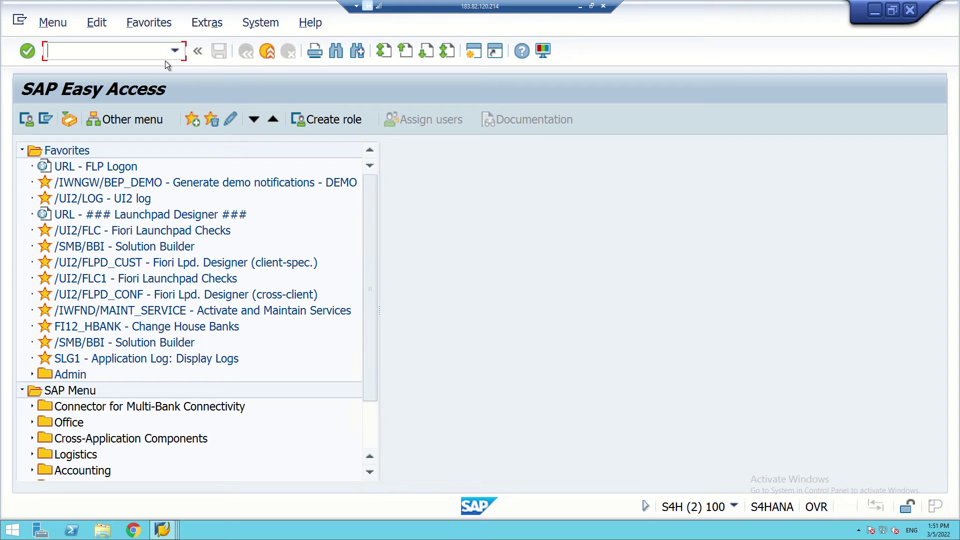
pyautogui.write('SCAL')
pyautogui.press('Return')
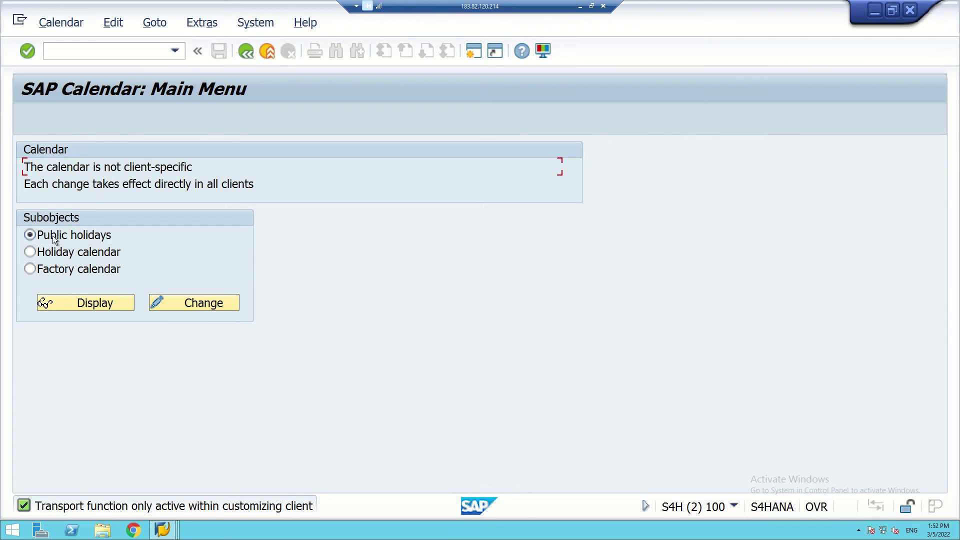
pyautogui.click(215, 304)
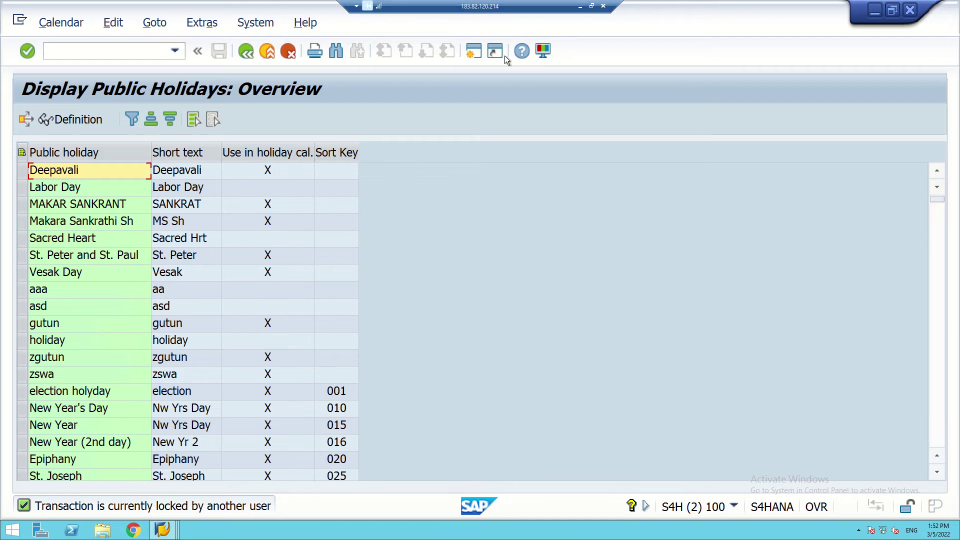
# - Run transaction SM12 in a new session and list the client 100 lock entries with the user name filter cleared
pyautogui.click(474, 51)
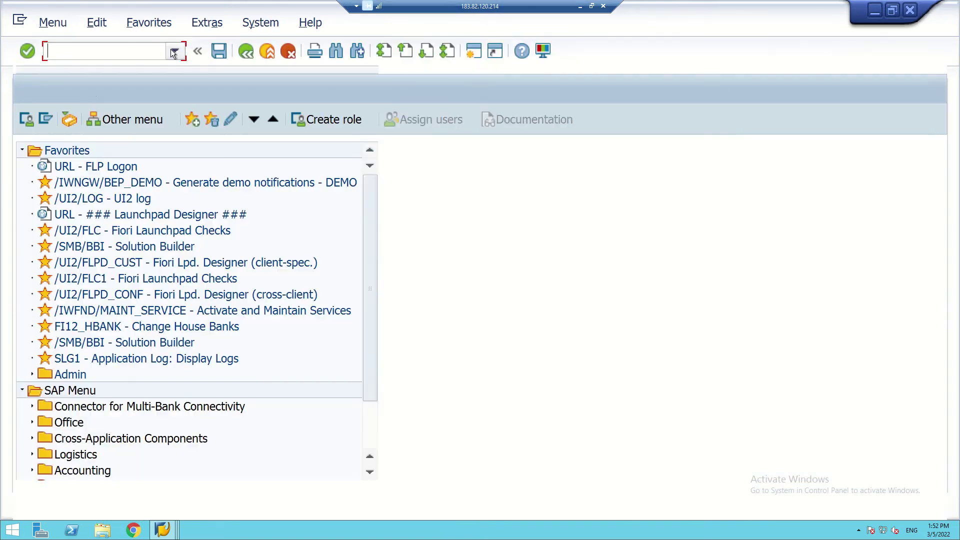
pyautogui.write('sm12')
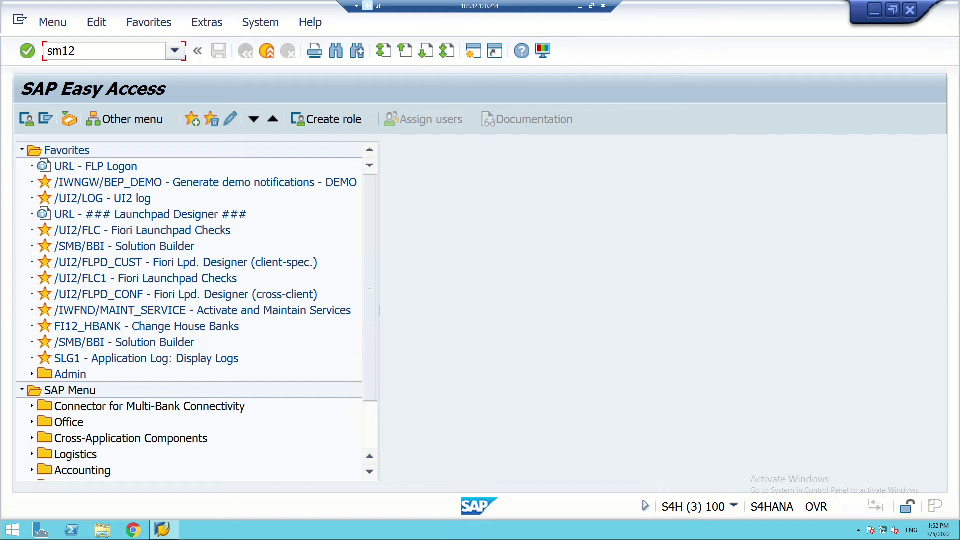
pyautogui.press('Return')
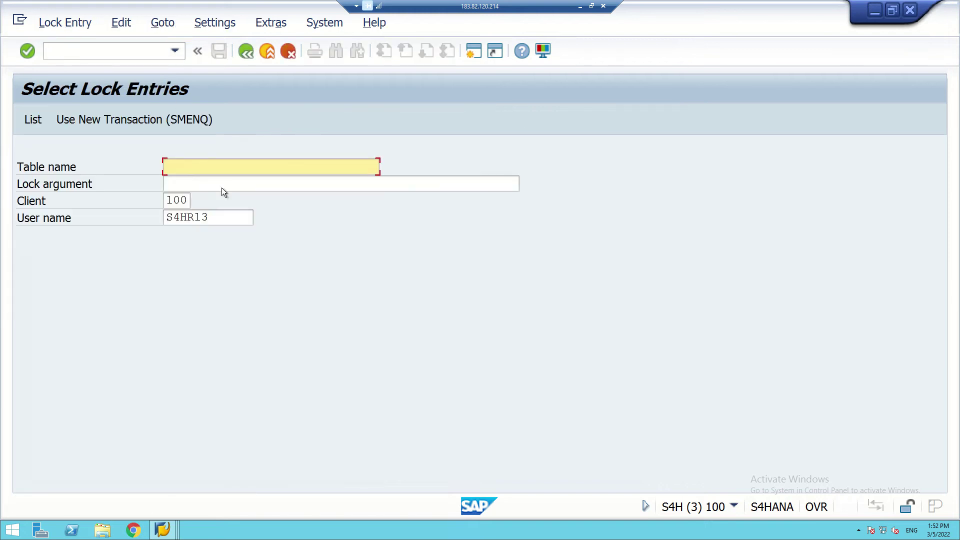
pyautogui.moveTo(229, 217); pyautogui.dragTo(127, 220)
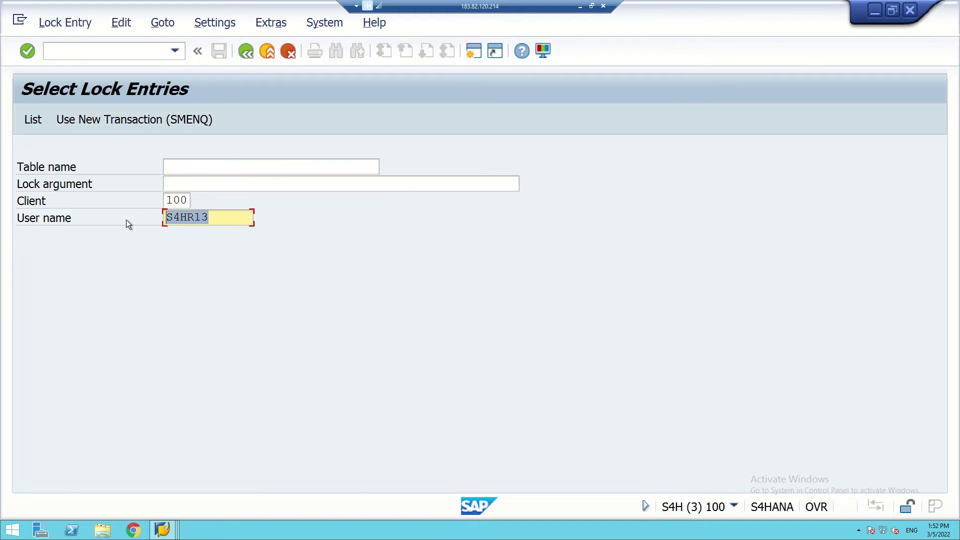
pyautogui.press('Delete')
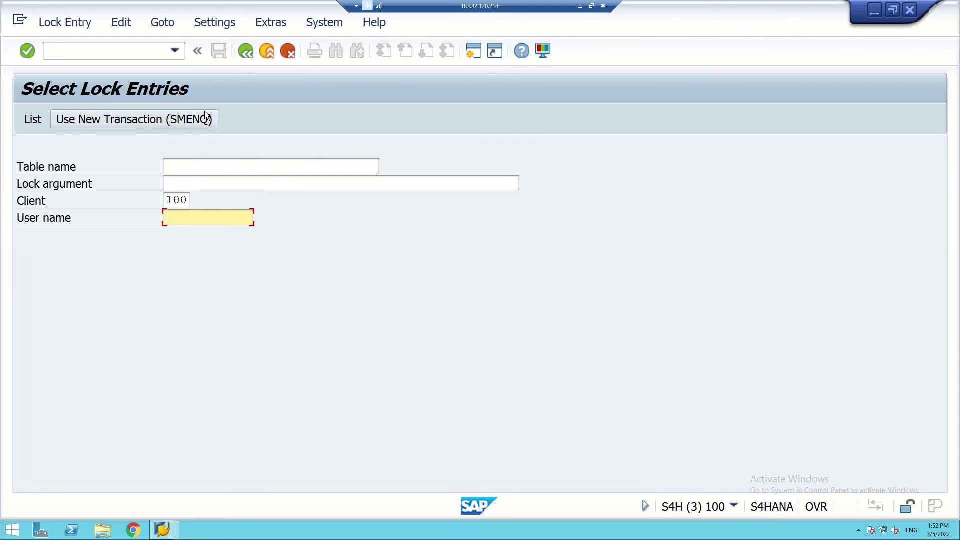
pyautogui.click(29, 122)
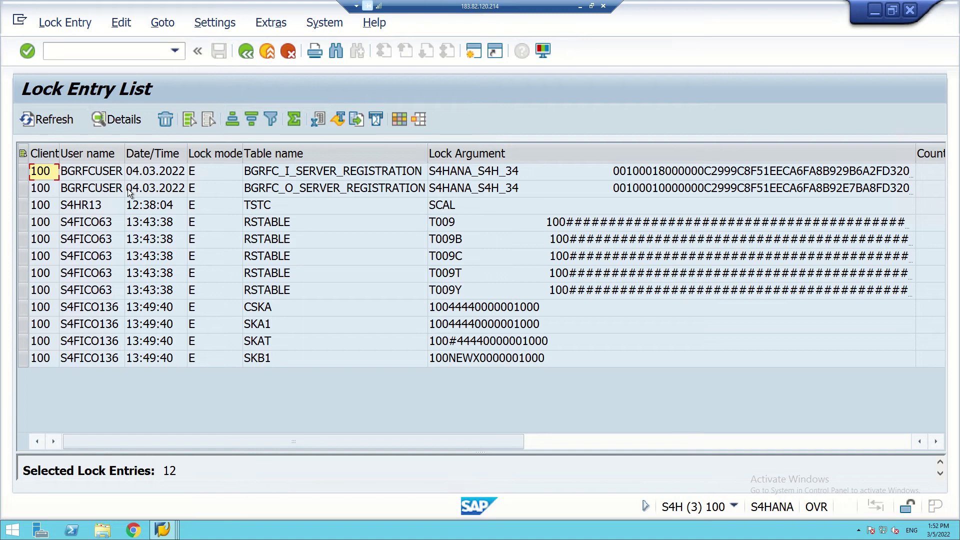
# - Delete all lock entries in the list and refresh it
pyautogui.click(190, 119)
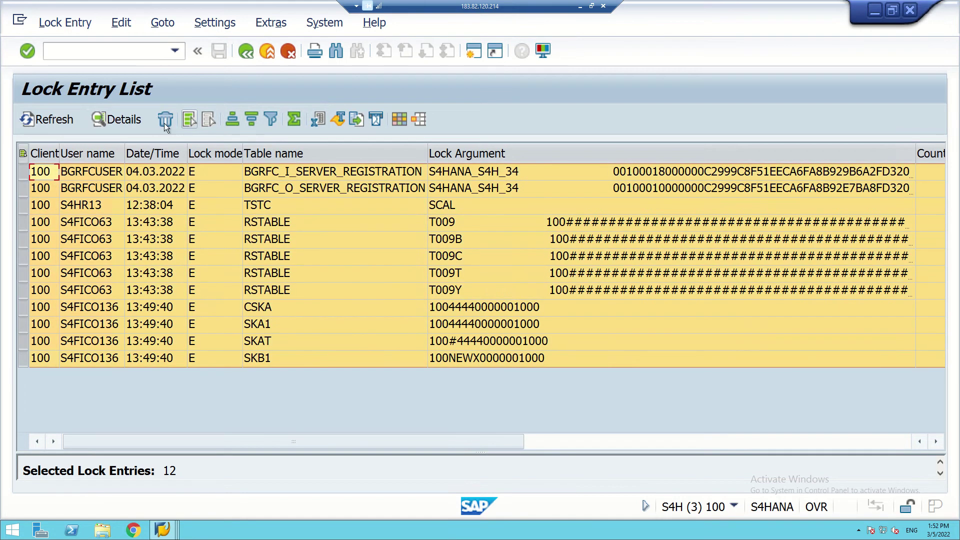
pyautogui.click(166, 120)
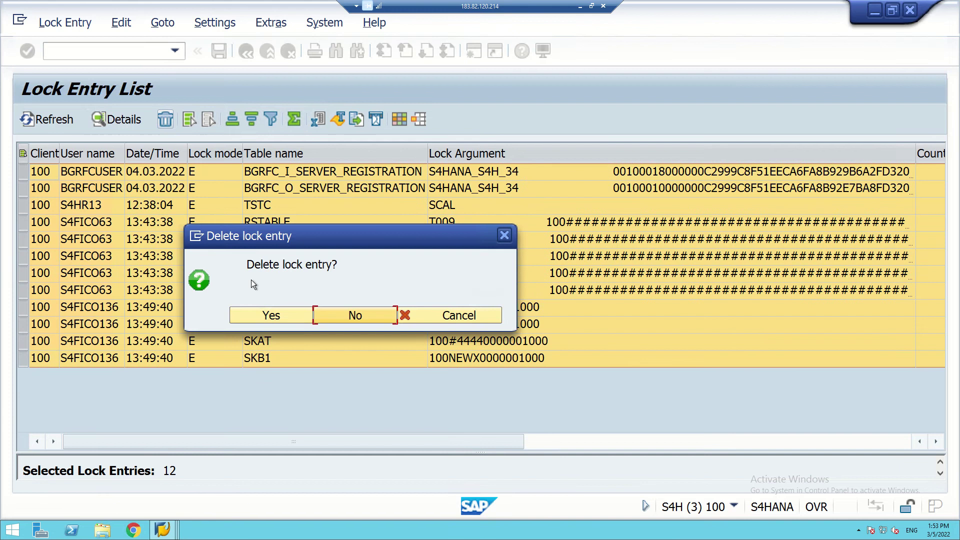
pyautogui.click(277, 316)
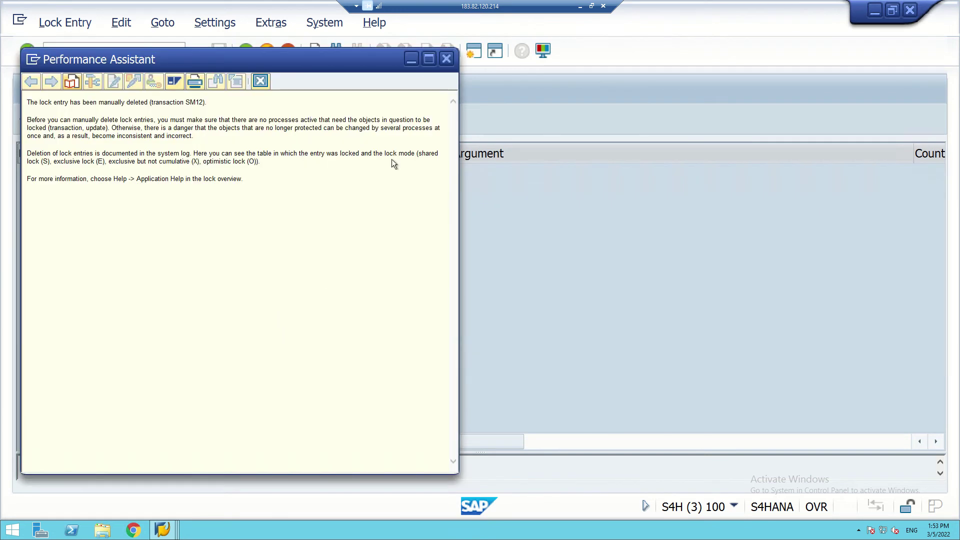
pyautogui.click(445, 61)
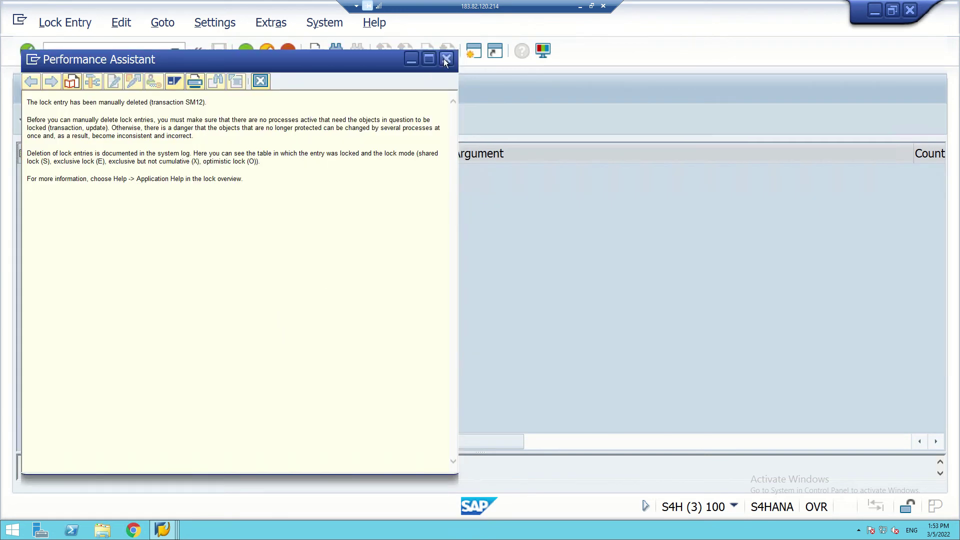
pyautogui.click(55, 120)
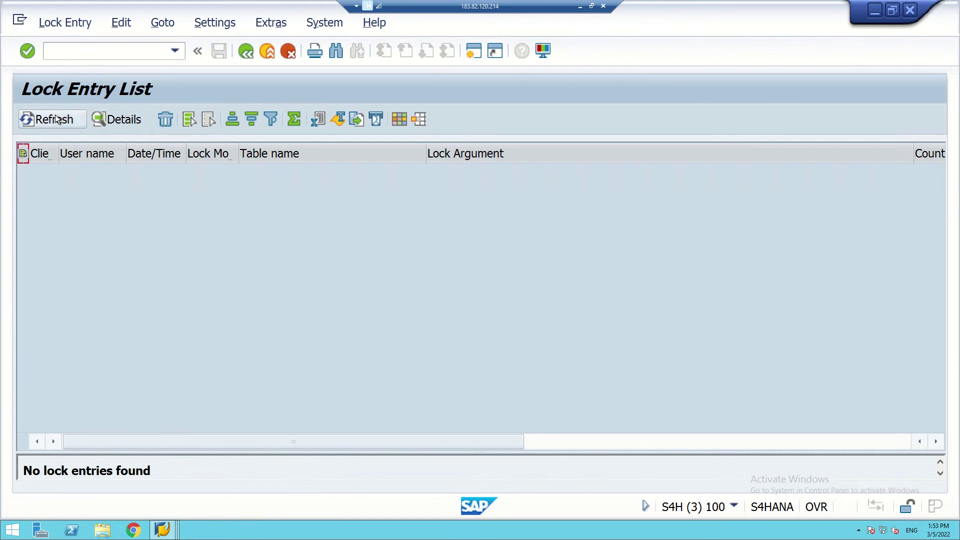
pyautogui.click(56, 120)
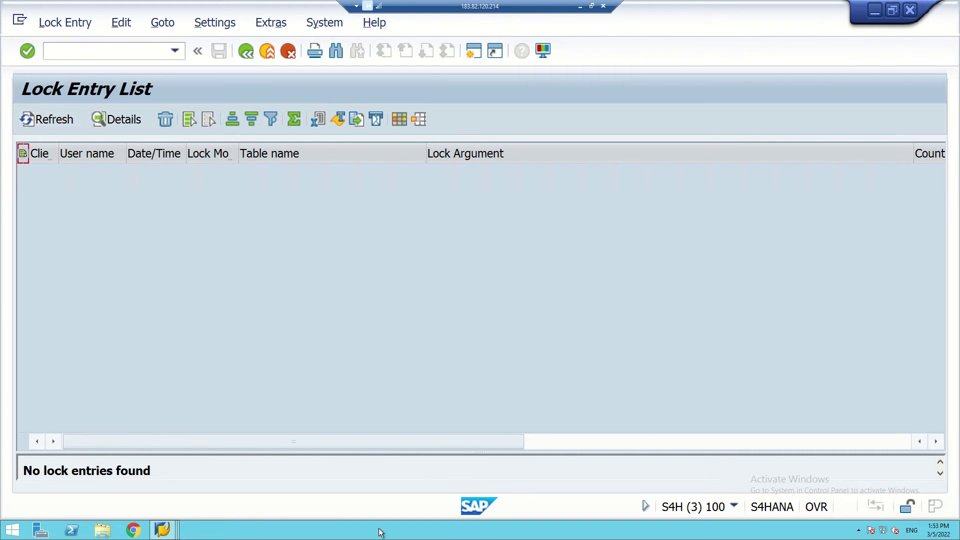
# - Return to the Change Public Holiday Calendar session, go back to the calendar main menu and open Public holidays for changing
pyautogui.moveTo(160, 534)
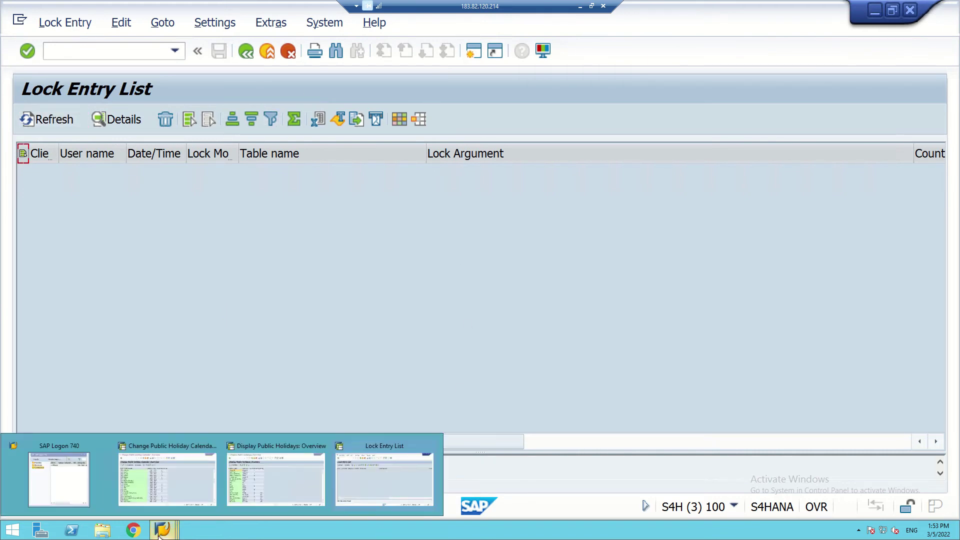
pyautogui.click(187, 478)
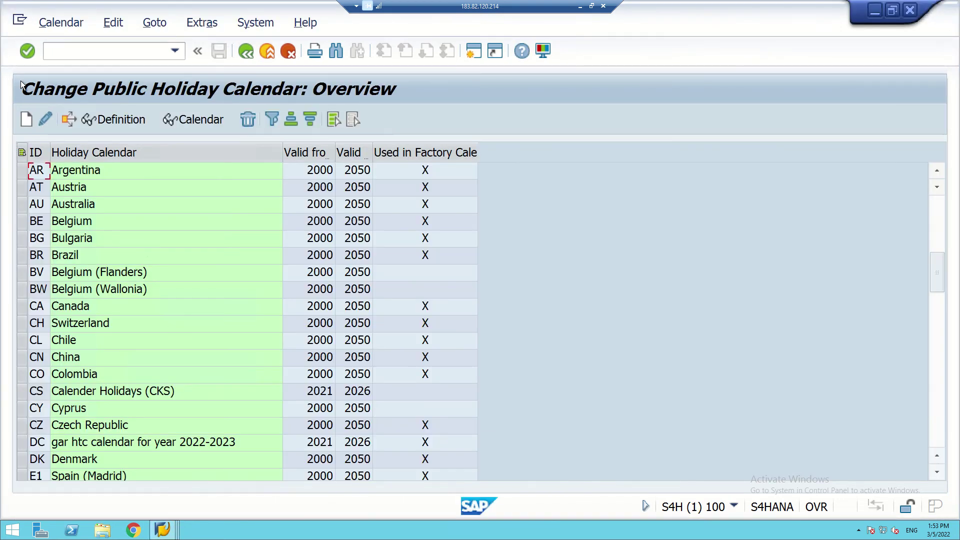
pyautogui.click(32, 120)
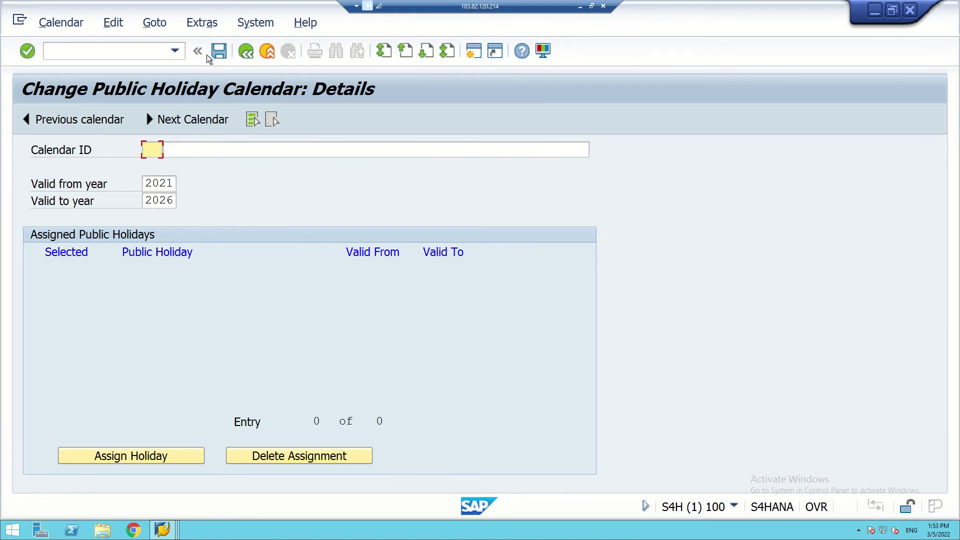
pyautogui.click(245, 52)
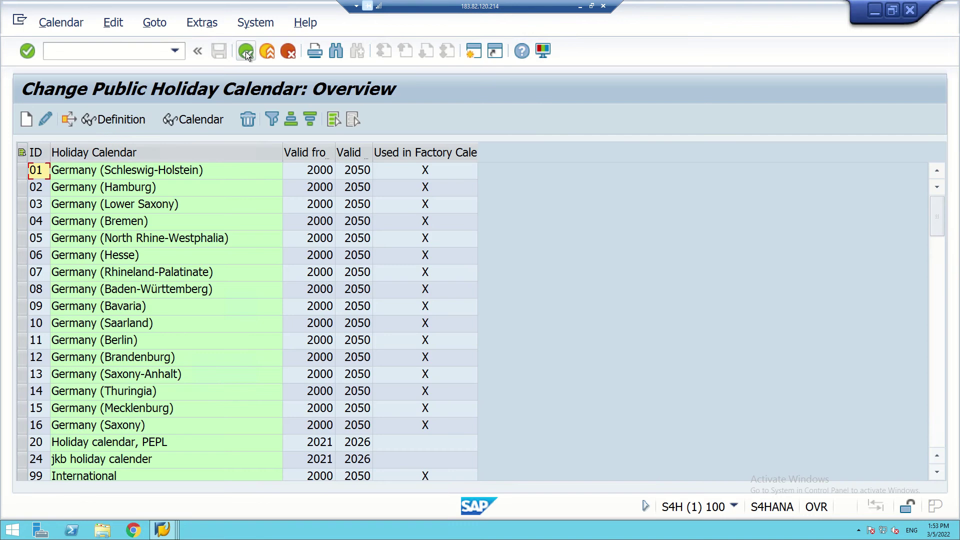
pyautogui.click(245, 53)
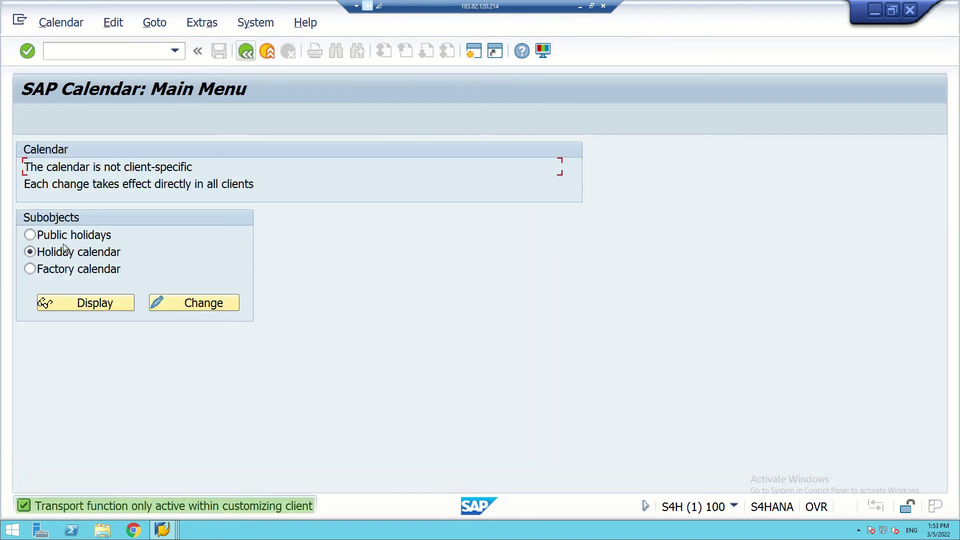
pyautogui.click(36, 235)
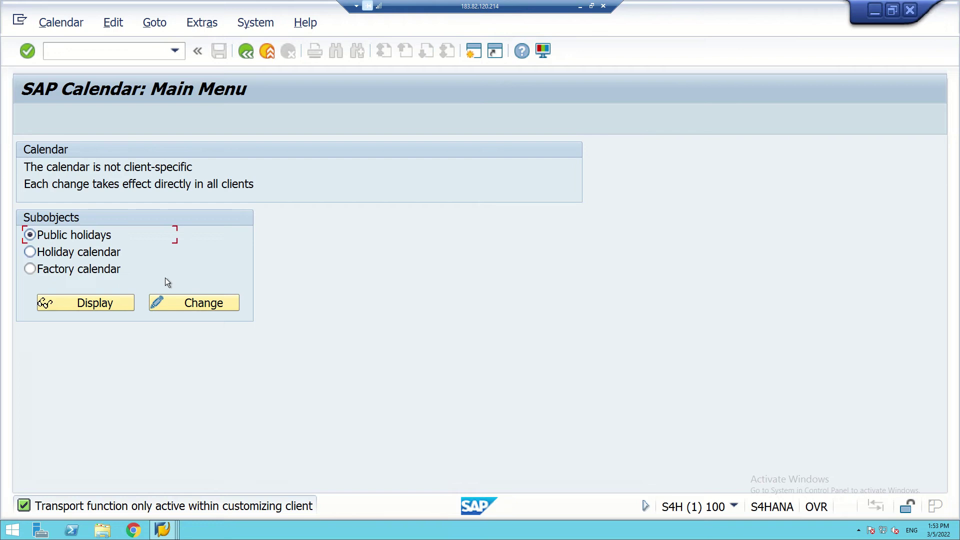
pyautogui.click(197, 303)
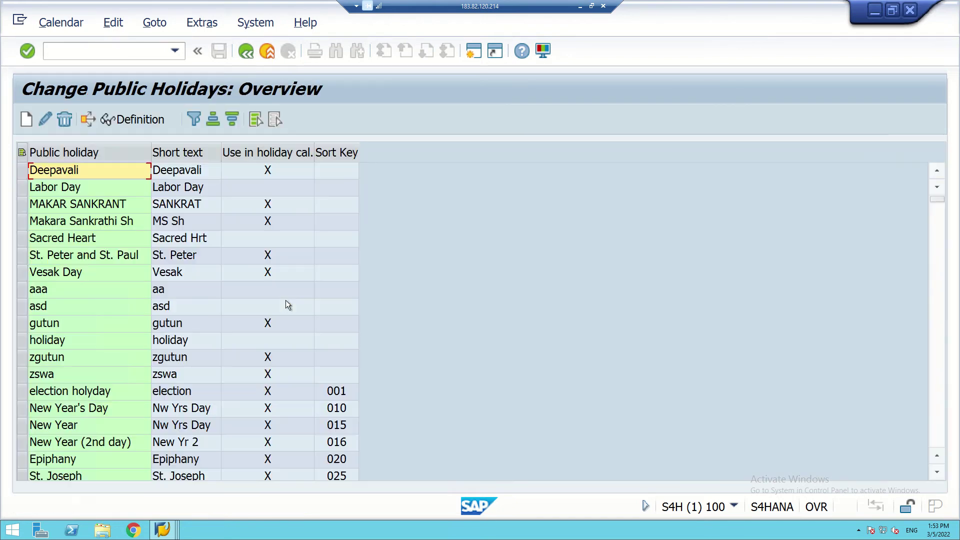
# - Create a public holiday with a fixed date and set its day to 26 and month to 01 (January)
pyautogui.click(27, 119)
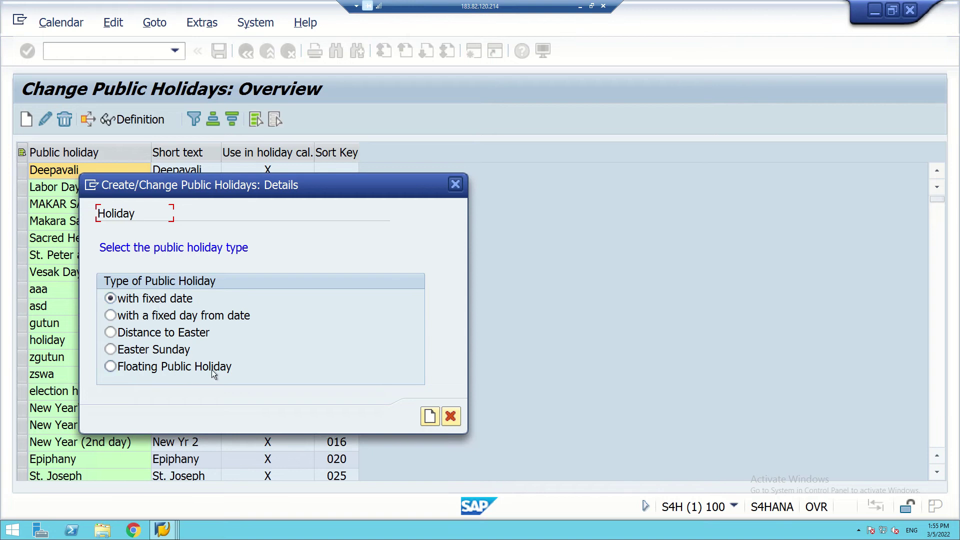
pyautogui.click(431, 417)
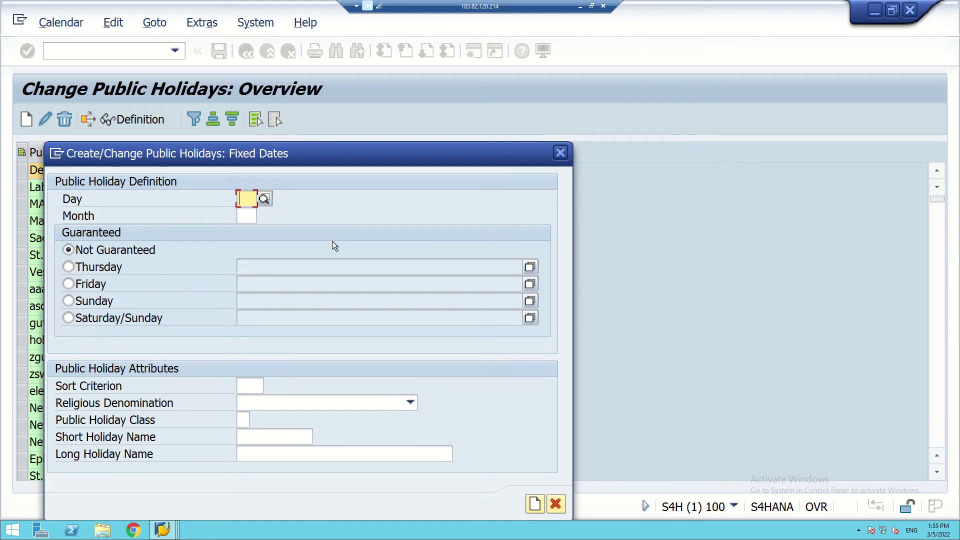
pyautogui.write('26')
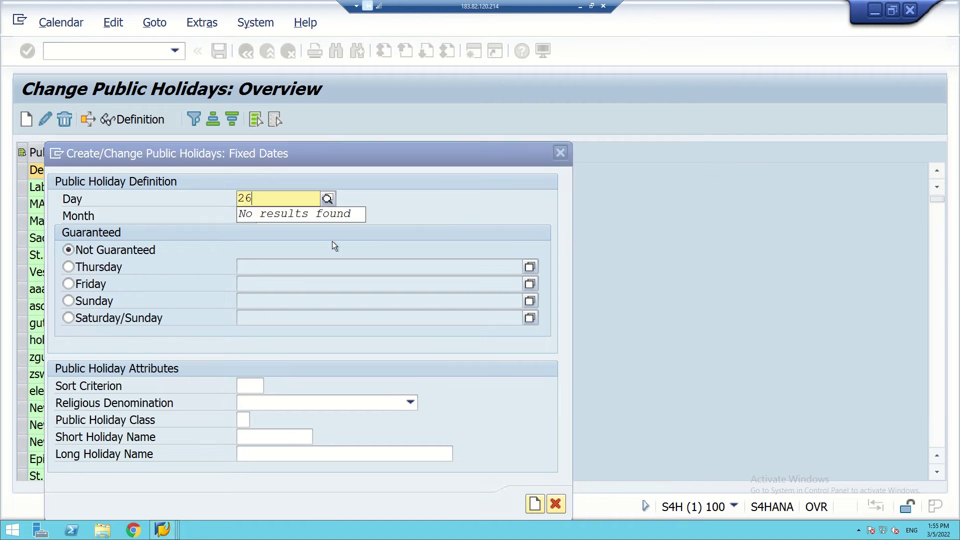
pyautogui.click(644, 185)
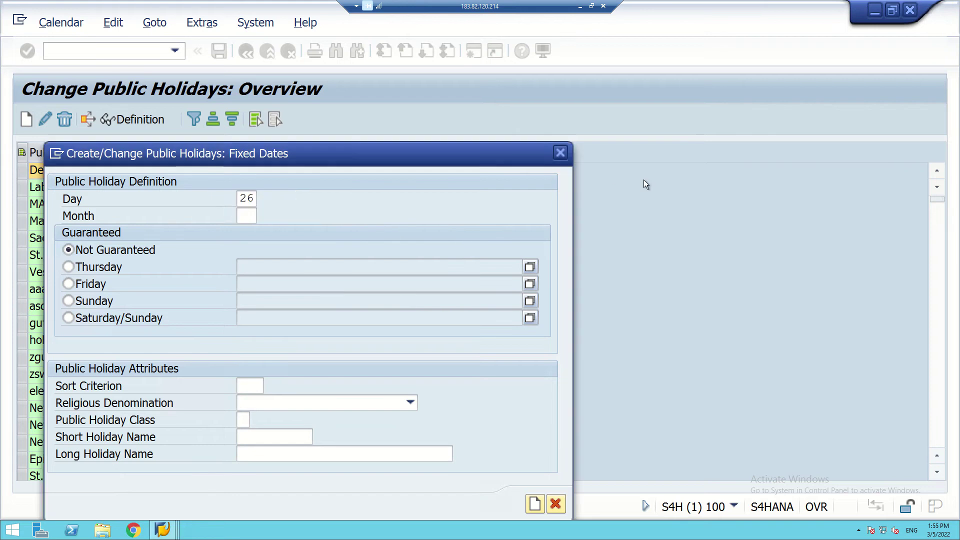
pyautogui.click(242, 216)
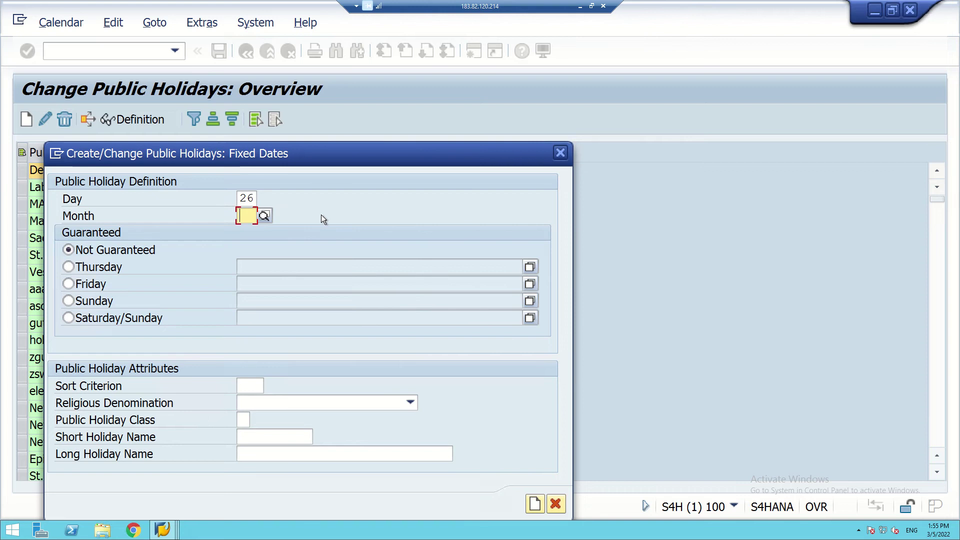
pyautogui.write('01')
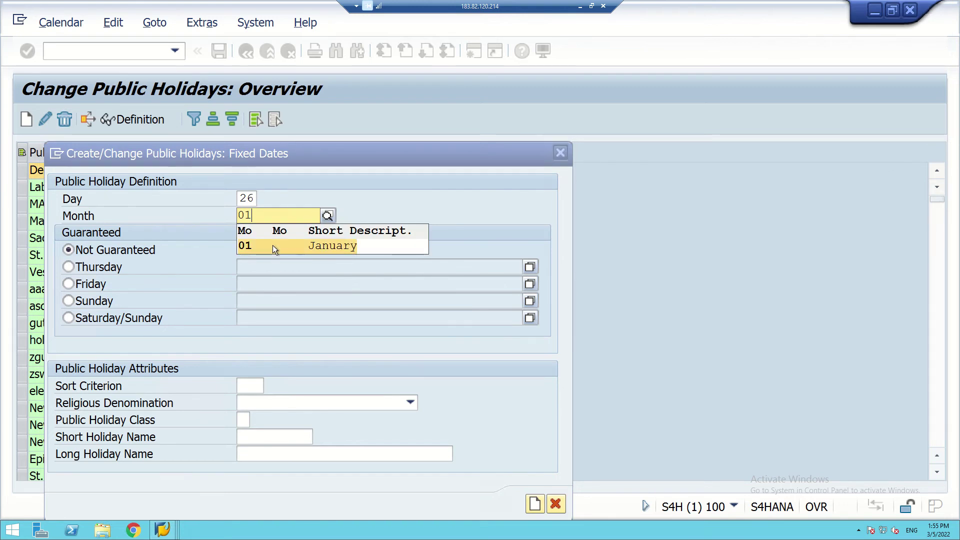
pyautogui.click(272, 245)
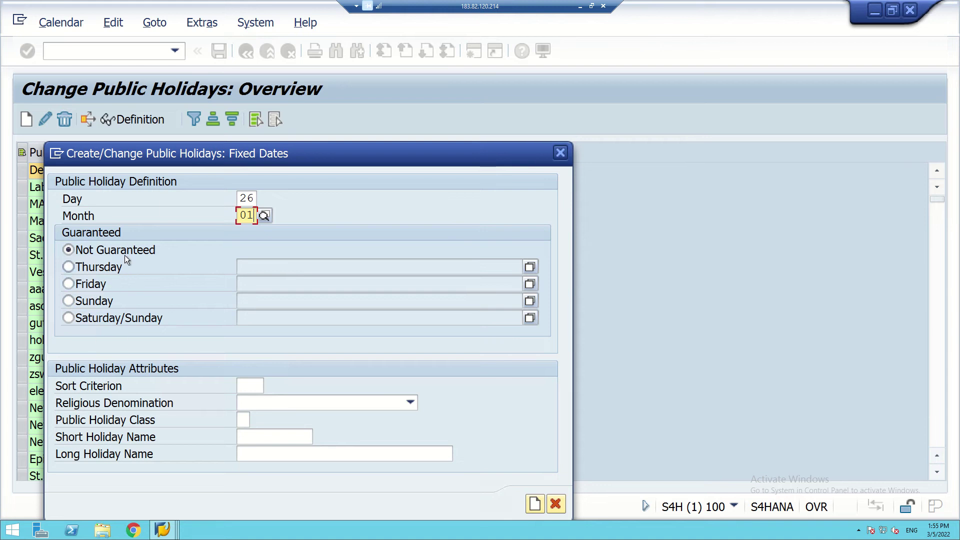
# - Set the holiday's sort criterion to SA1 and leave its religious denomination blank after checking the available options
pyautogui.click(254, 388)
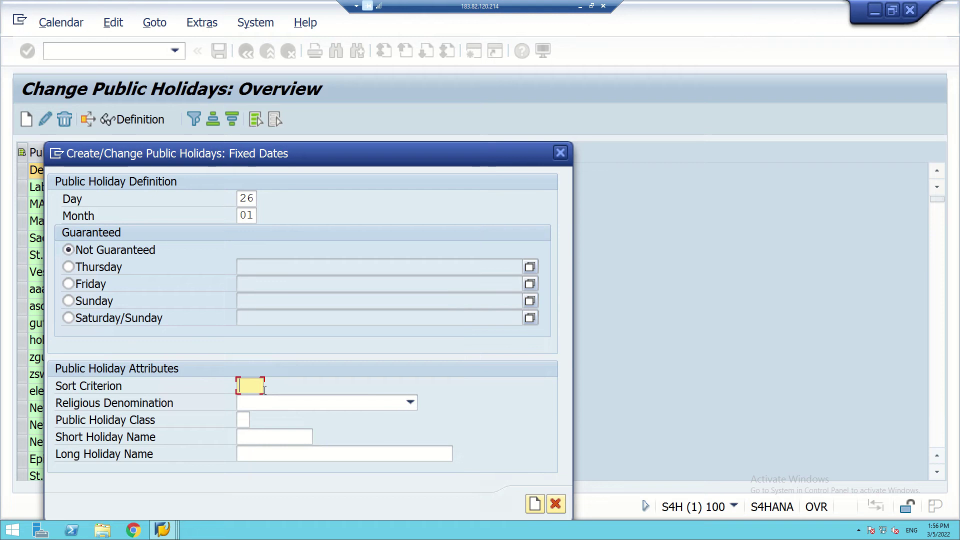
pyautogui.write('SA!')
pyautogui.press('BackSpace')
pyautogui.write('1')
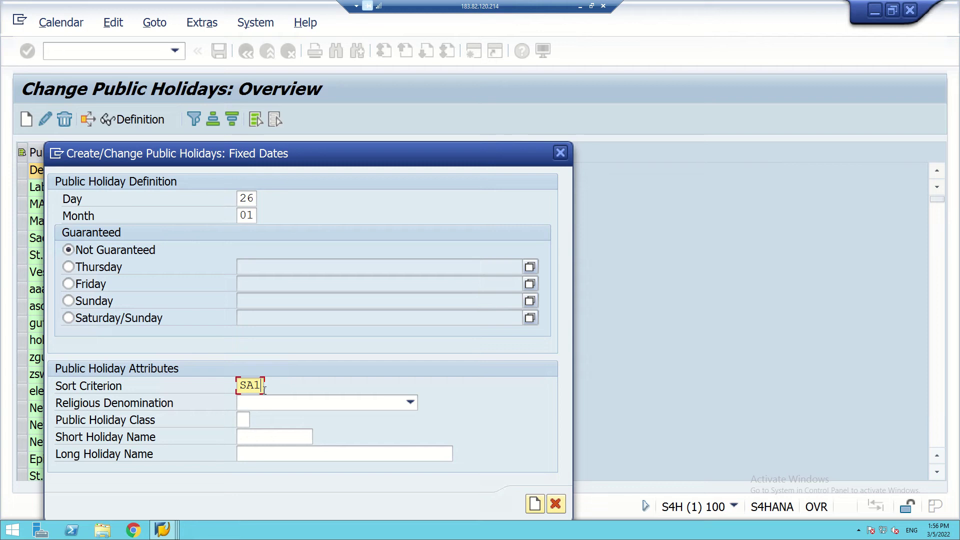
pyautogui.click(411, 402)
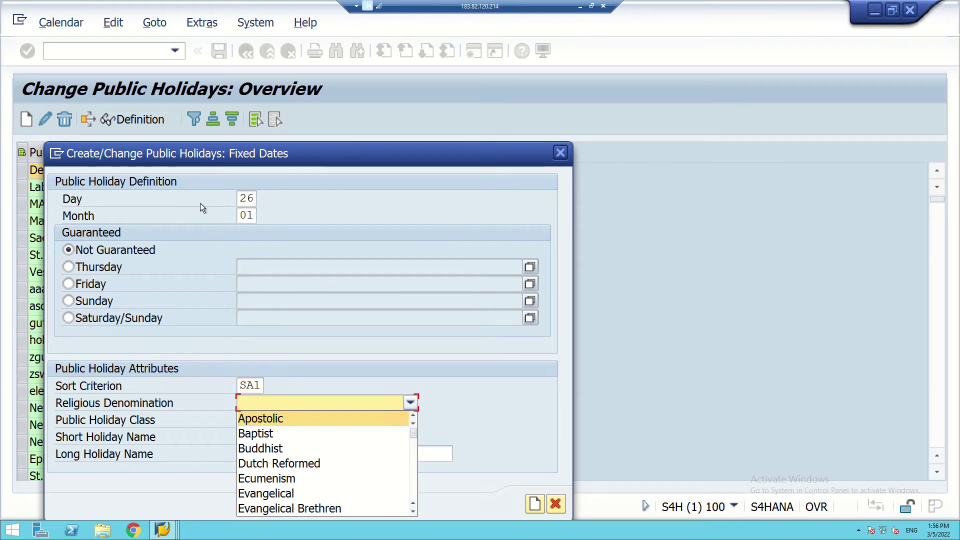
pyautogui.scroll(-3, 266, 449)
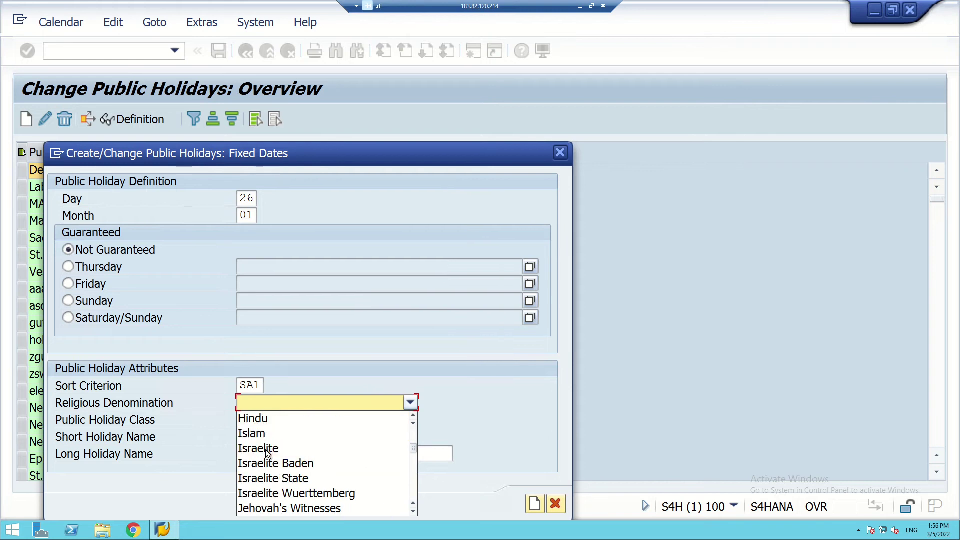
pyautogui.scroll(-2, 279, 463)
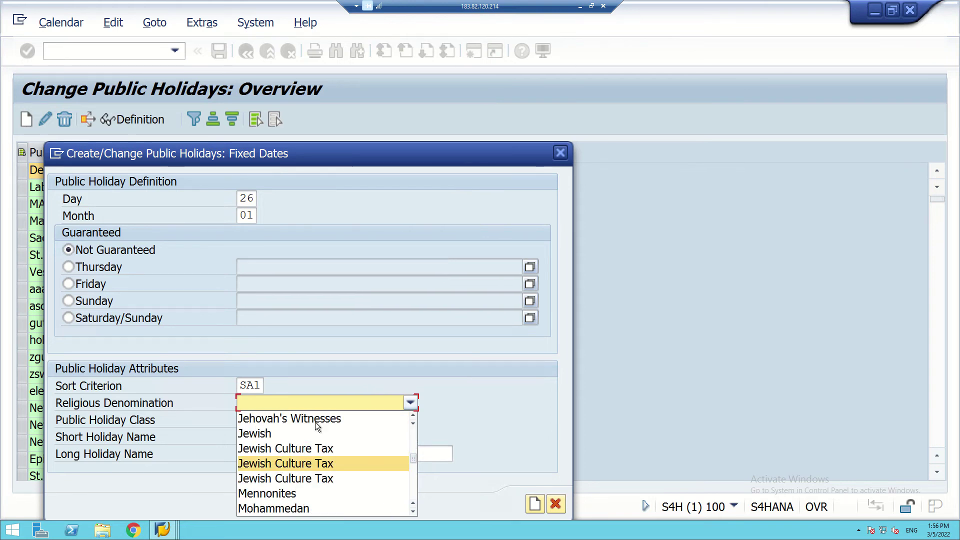
pyautogui.click(461, 385)
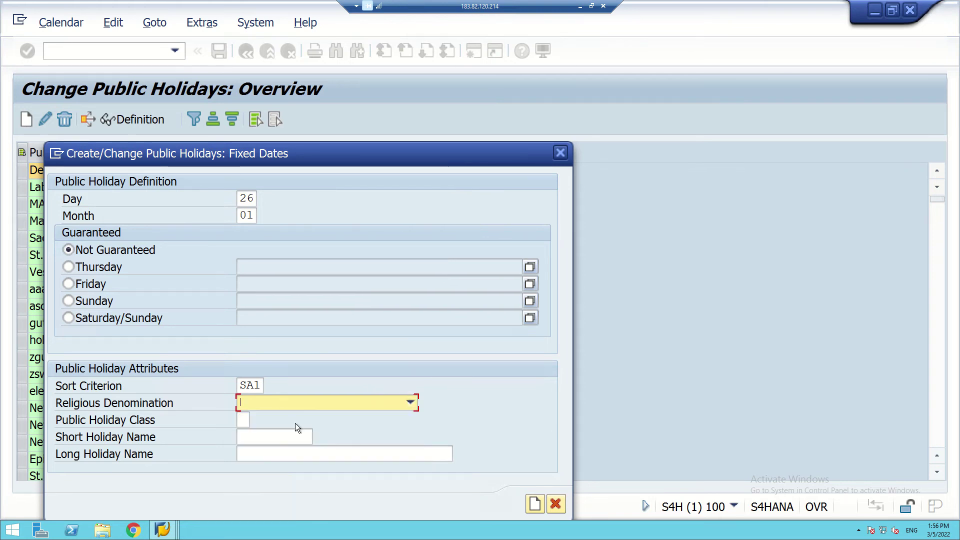
# - Set the public holiday class to 1 (ordinary public holiday) and the short holiday name to Rep_Day
pyautogui.click(243, 421)
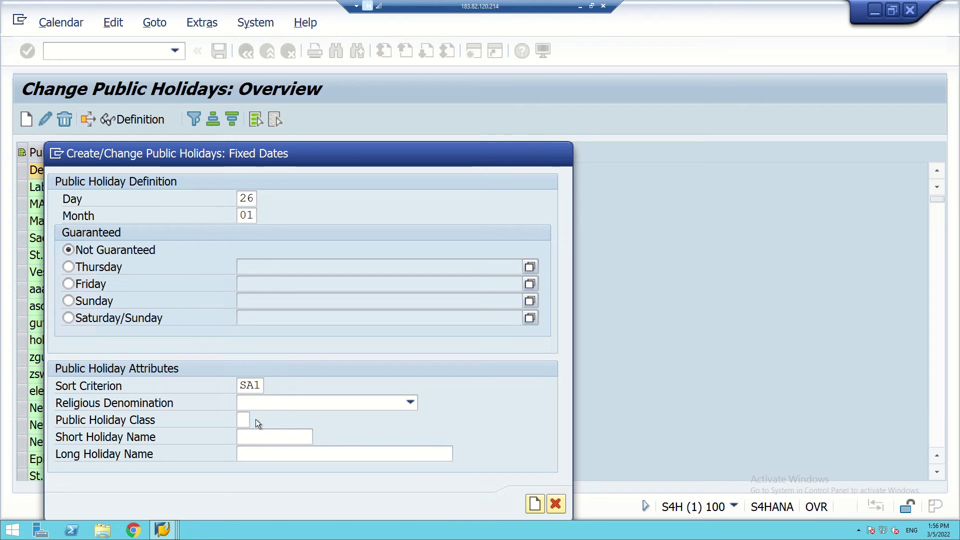
pyautogui.click(257, 419)
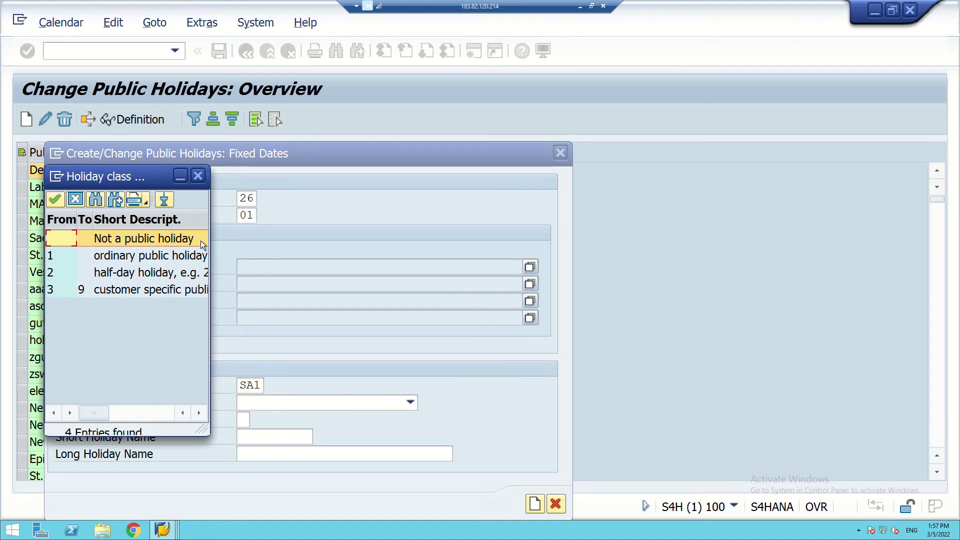
pyautogui.moveTo(210, 239); pyautogui.dragTo(258, 255)
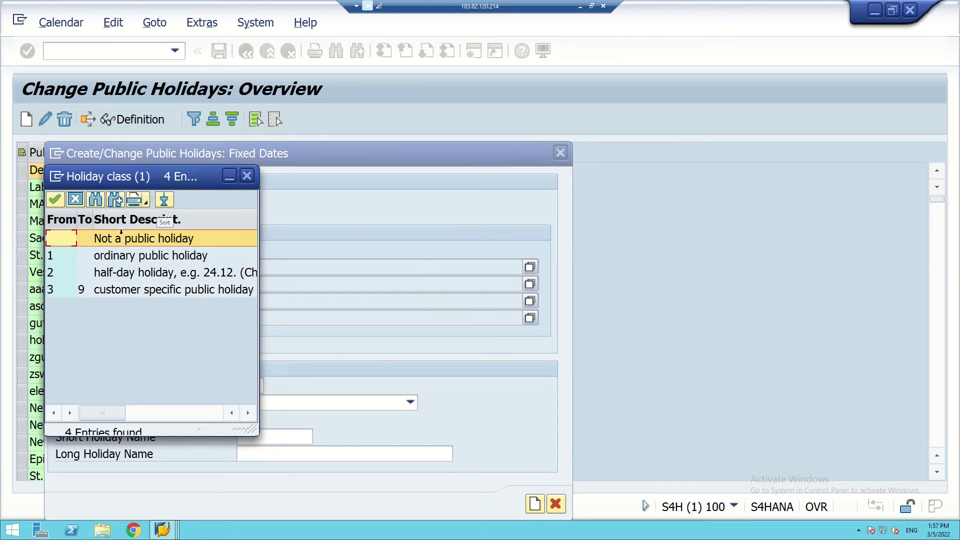
pyautogui.doubleClick(110, 257)
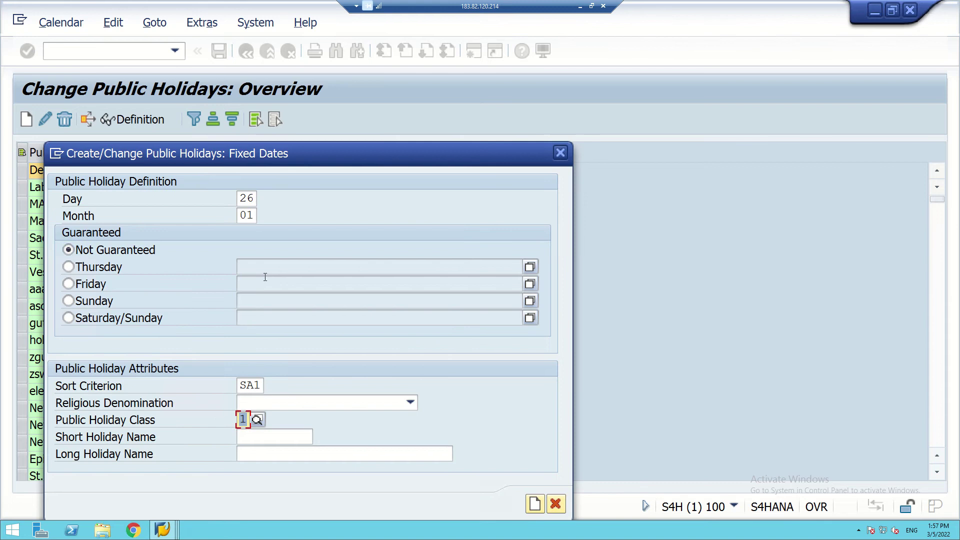
pyautogui.click(264, 438)
pyautogui.write('Rep')
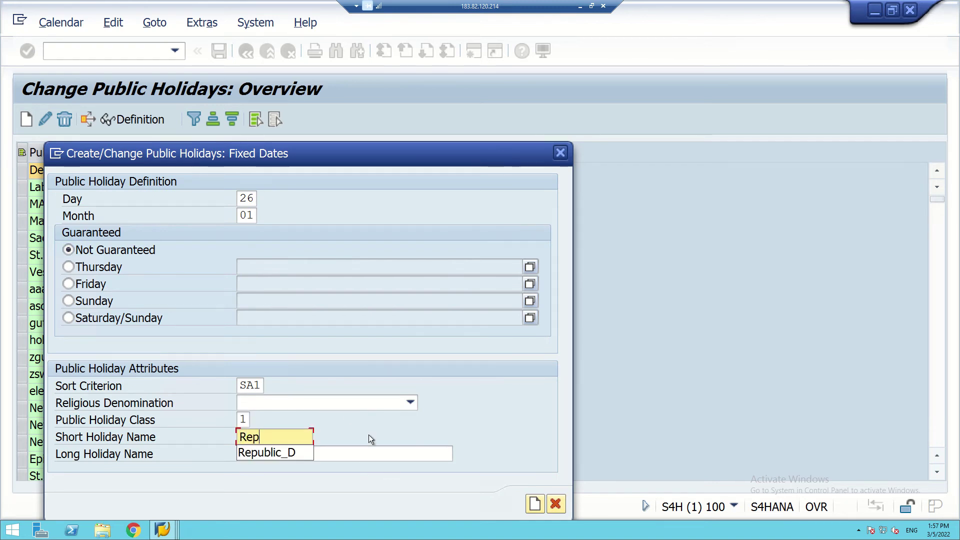
pyautogui.write('_')
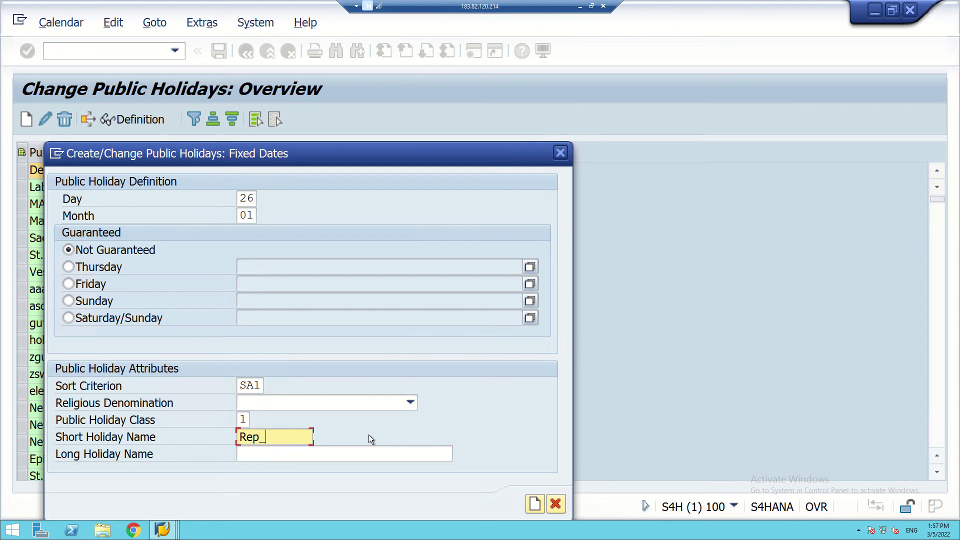
pyautogui.write('Day')
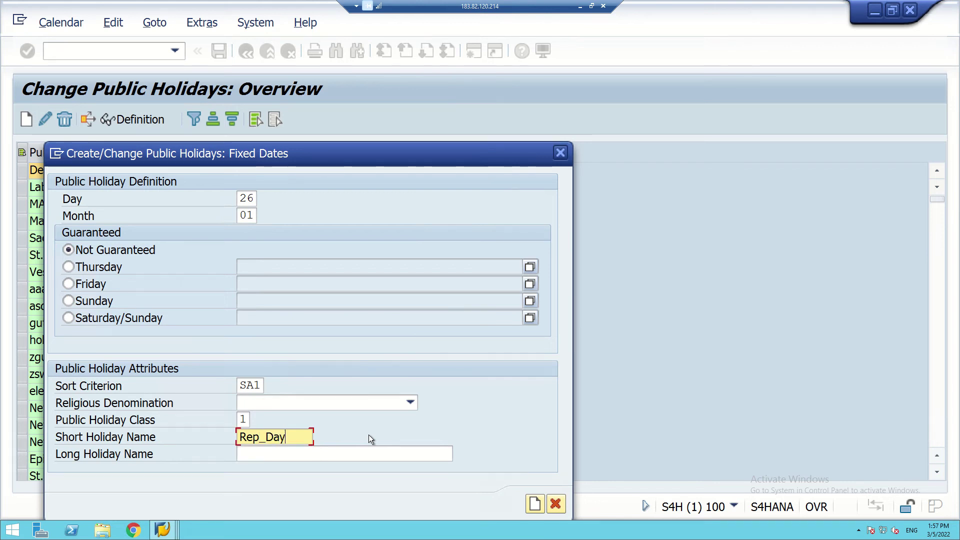
# - Enter the long holiday name as "Repulic Day" followed by the surname in parentheses, then create the holiday and accept the transport note
pyautogui.click(269, 455)
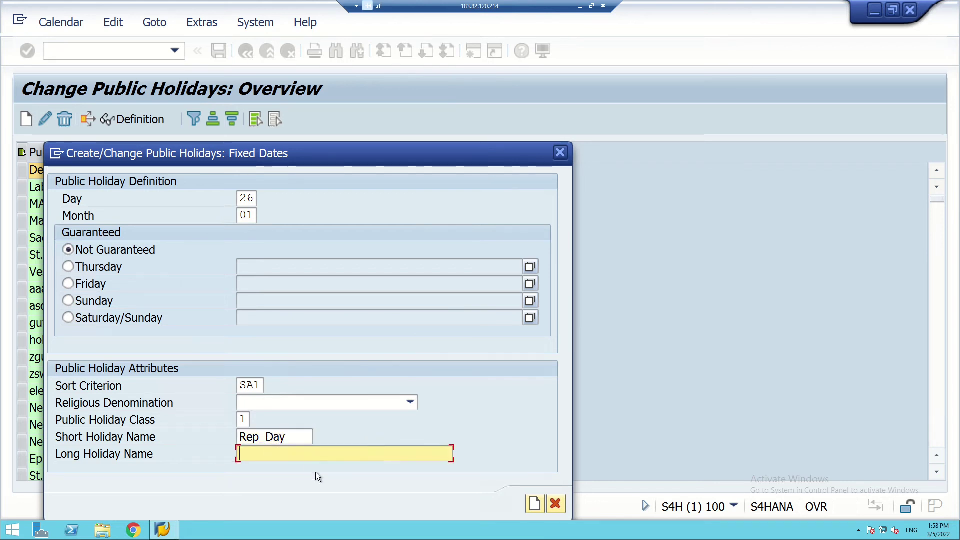
pyautogui.write('(')
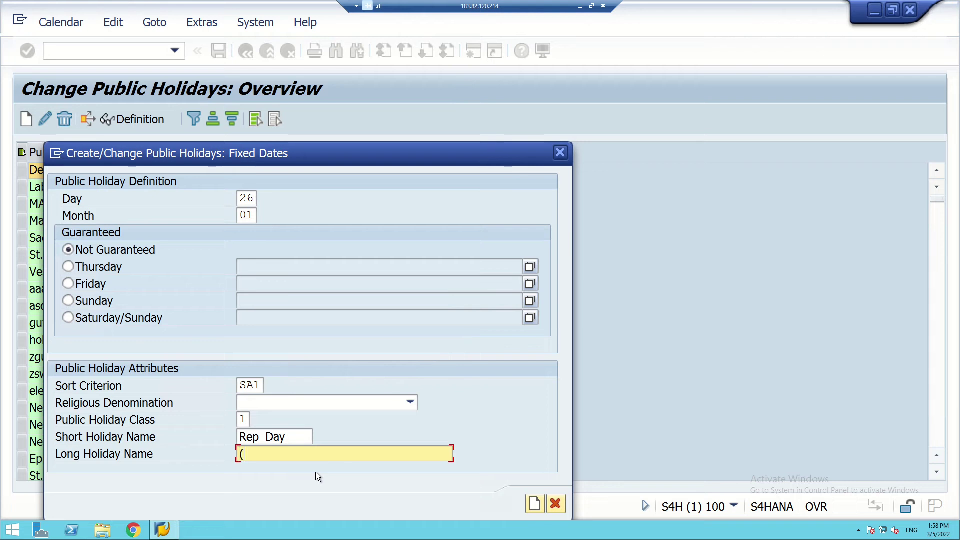
pyautogui.press('BackSpace')
pyautogui.write('Re')
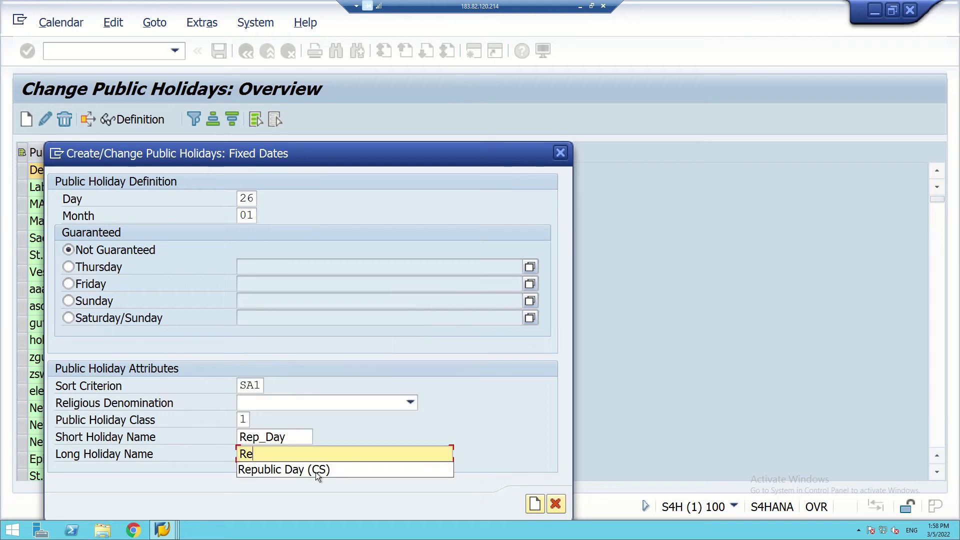
pyautogui.write('pulic ')
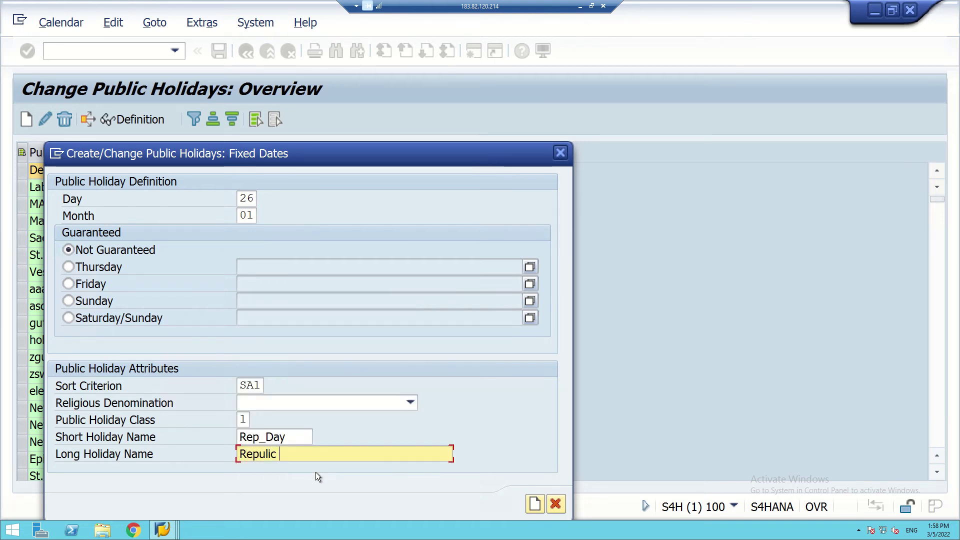
pyautogui.write('Day')
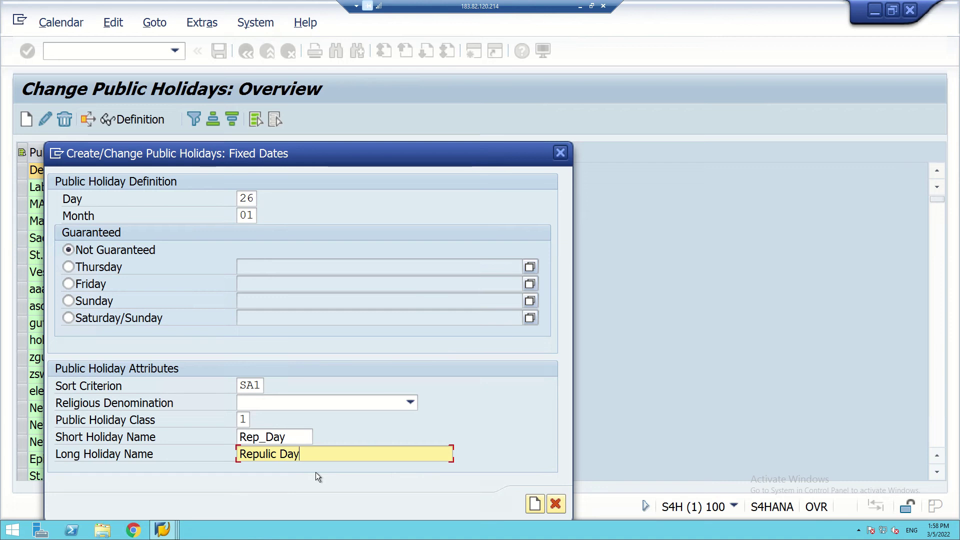
pyautogui.write(' (Sahoo')
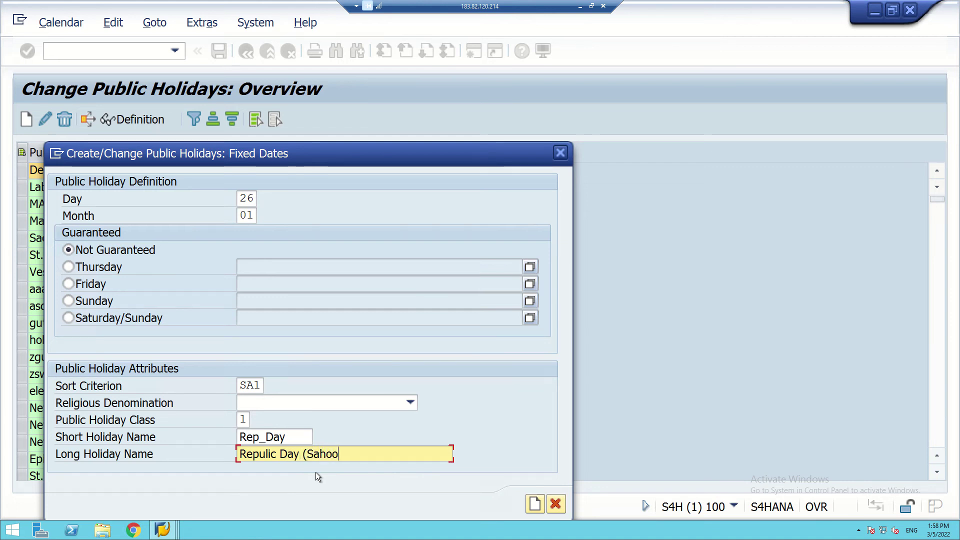
pyautogui.write(')')
pyautogui.click(535, 505)
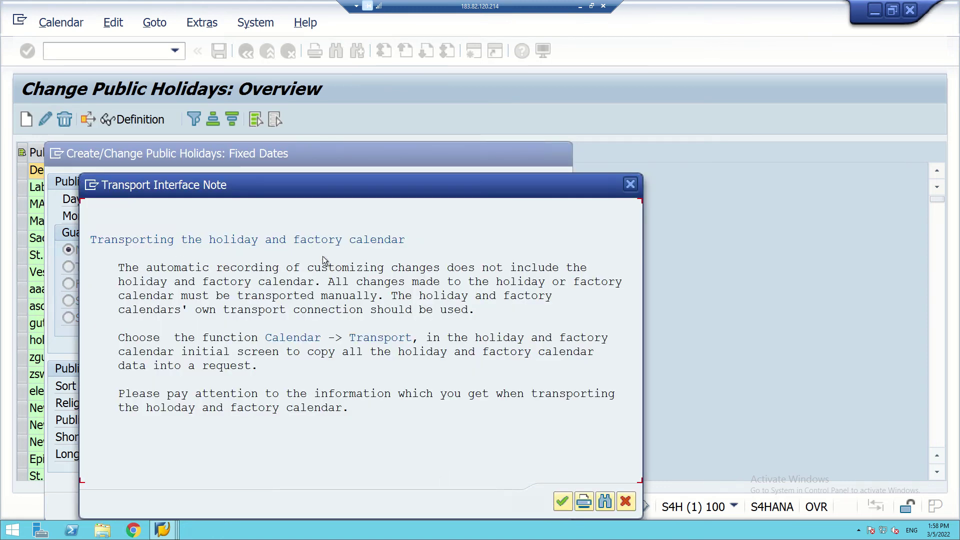
pyautogui.click(563, 501)
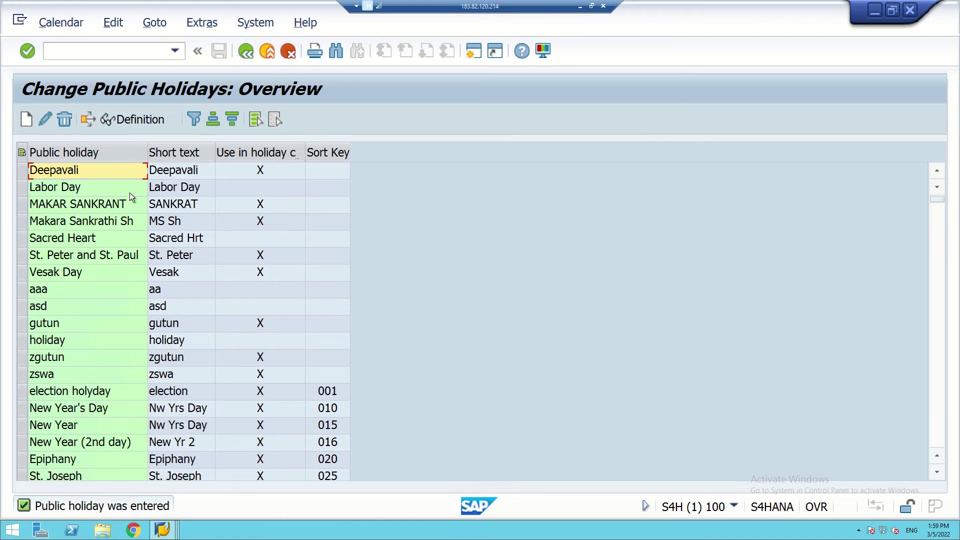
# - Filter the public holidays overview by sort key SA1
pyautogui.doubleClick(324, 151)
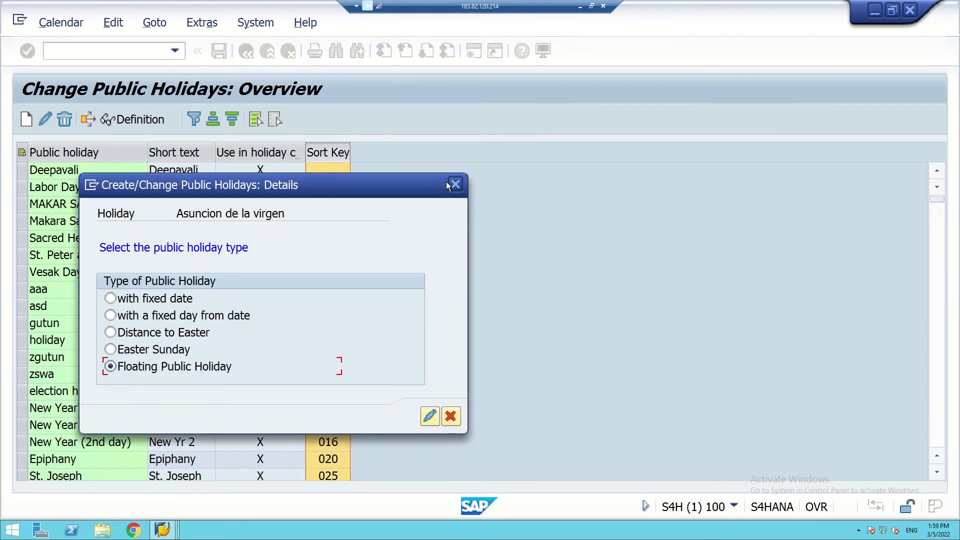
pyautogui.click(454, 185)
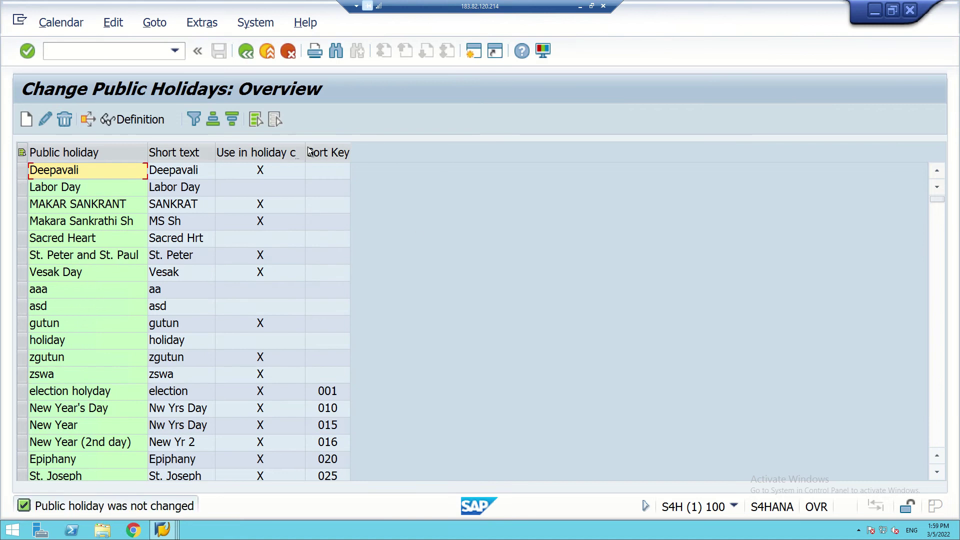
pyautogui.click(312, 152)
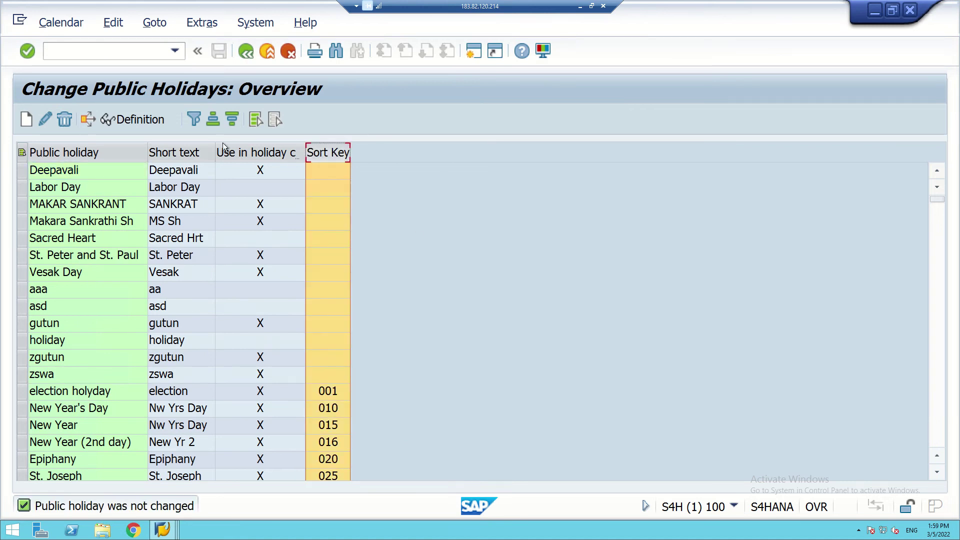
pyautogui.click(194, 121)
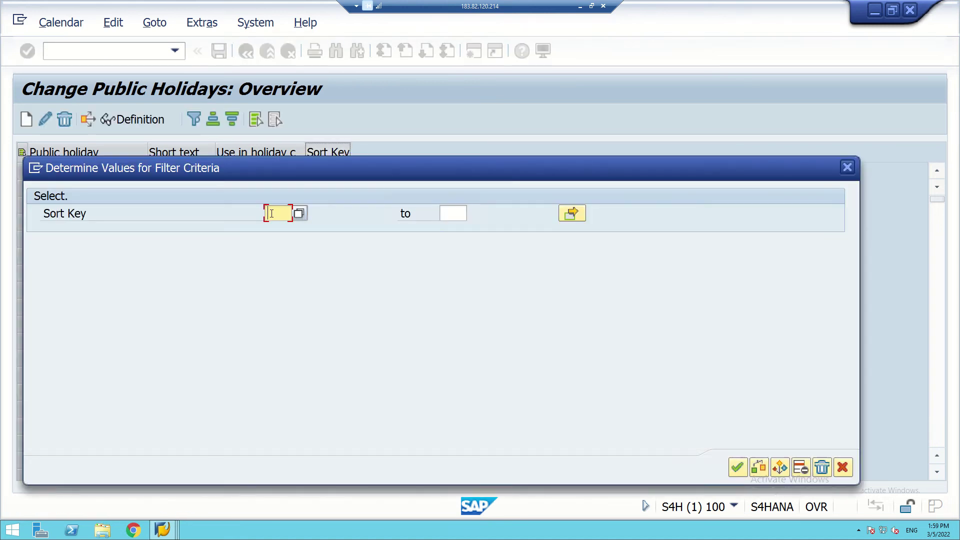
pyautogui.write('$A')
pyautogui.write('1')
pyautogui.click(736, 466)
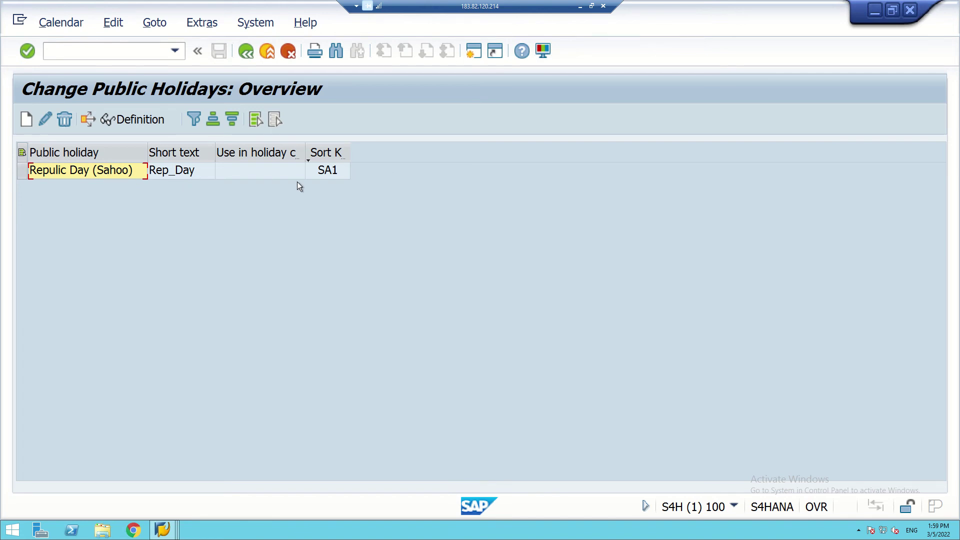
# - Return to the calendar main menu, open Public holidays in display mode and filter the list by sort key SA1
pyautogui.click(245, 52)
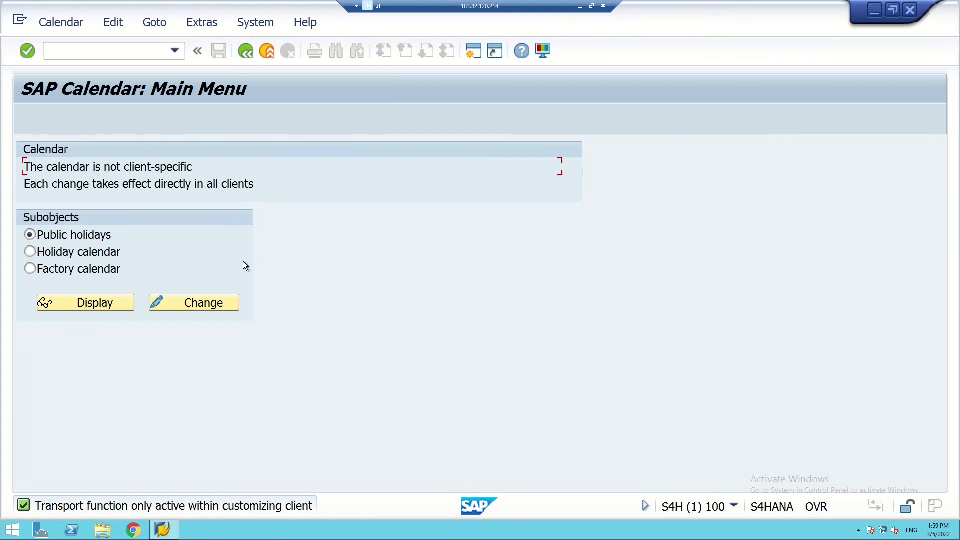
pyautogui.click(120, 304)
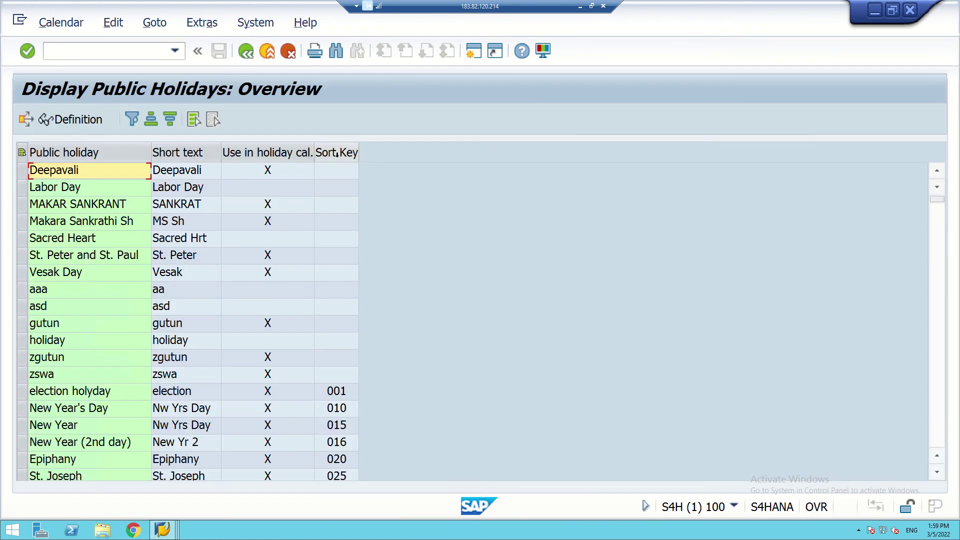
pyautogui.click(337, 153)
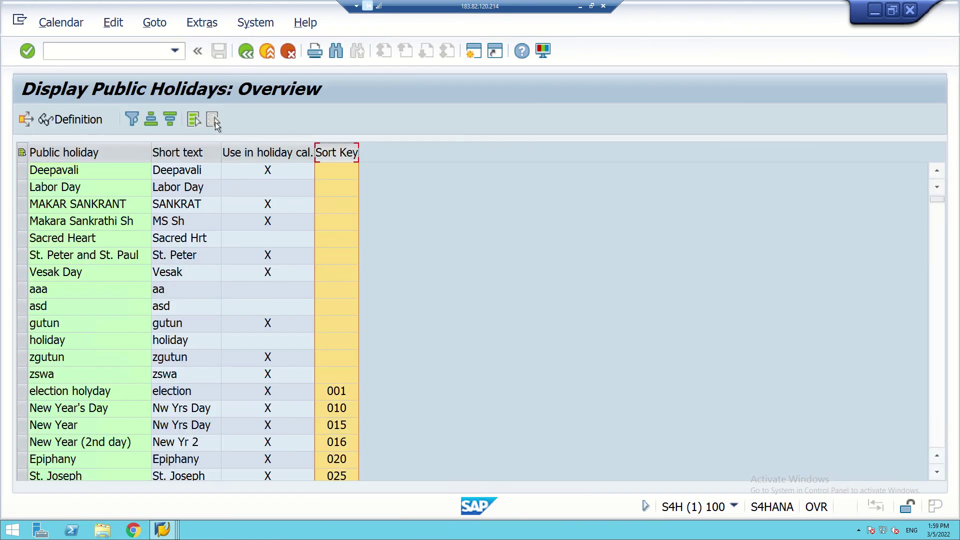
pyautogui.click(133, 120)
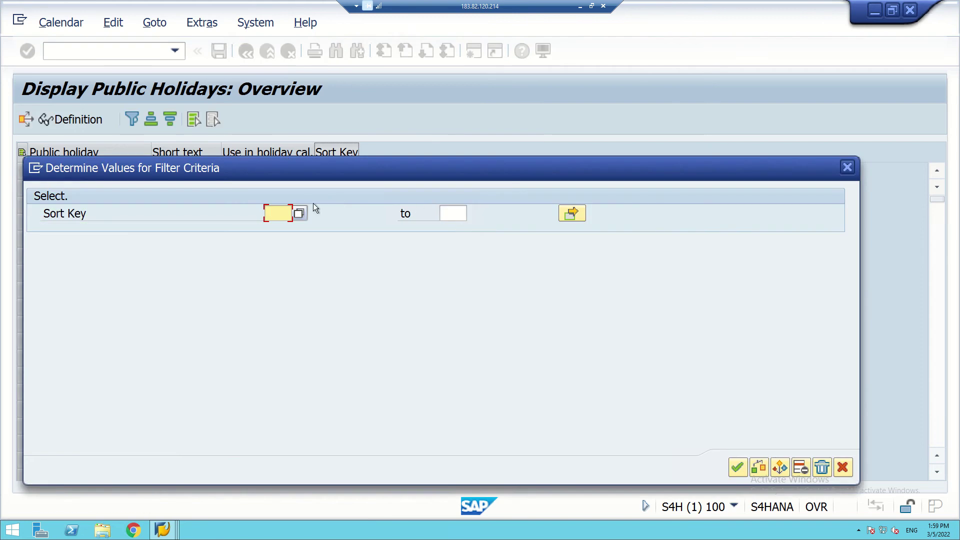
pyautogui.write('S')
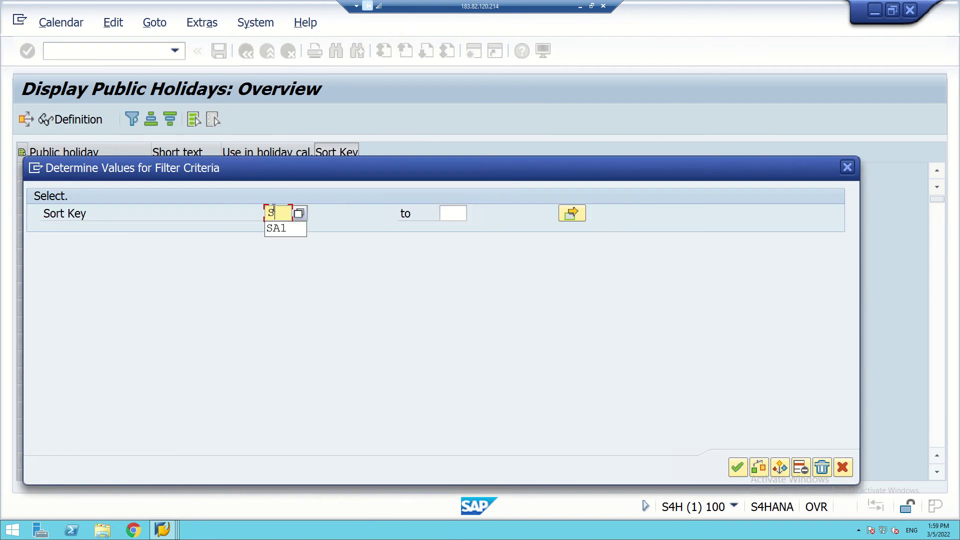
pyautogui.write('A!')
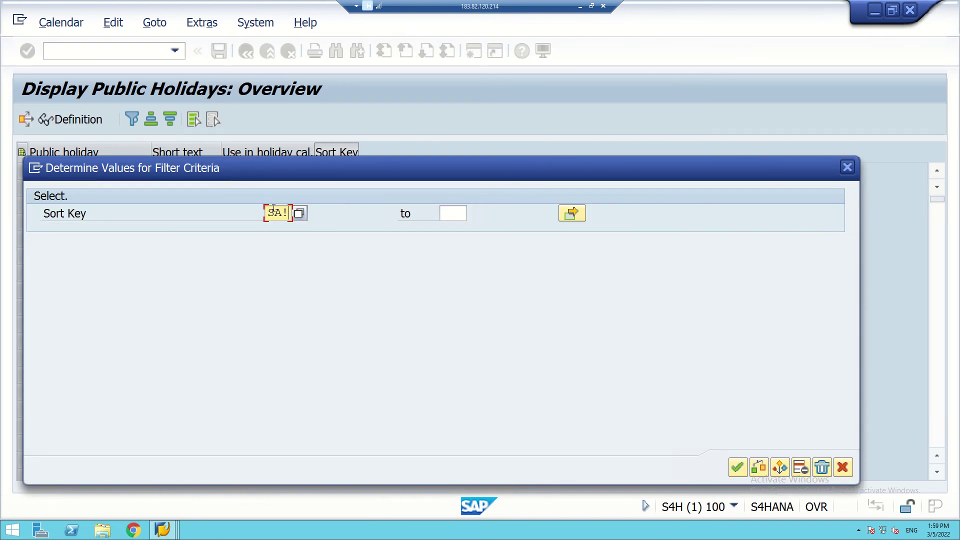
pyautogui.press('BackSpace')
pyautogui.write('1')
pyautogui.click(739, 468)
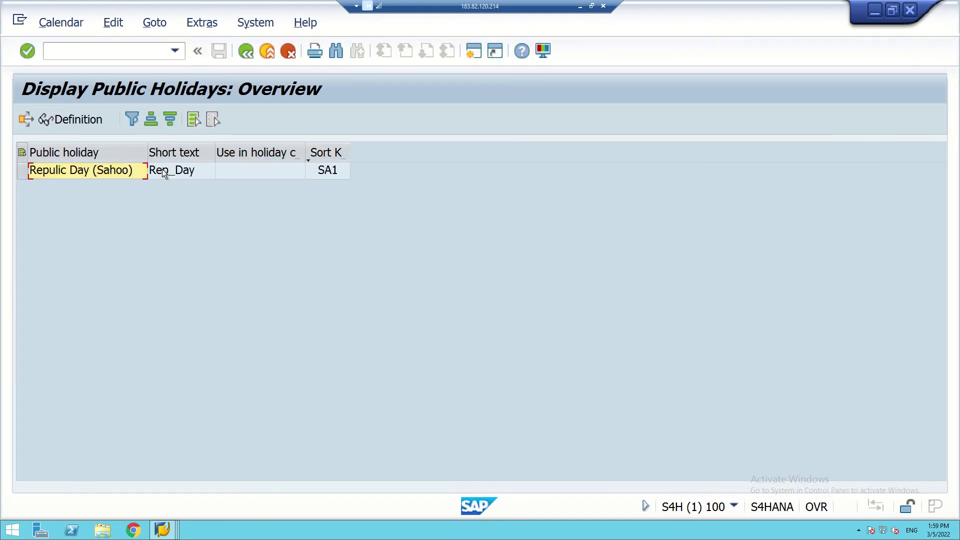
# - Go back to the calendar main menu and reopen Public holidays for changing
pyautogui.click(246, 51)
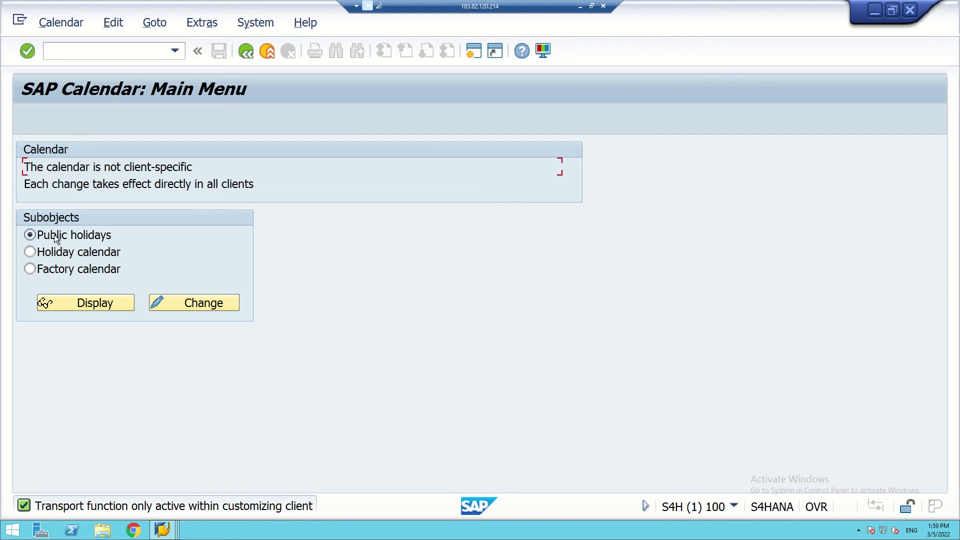
pyautogui.click(209, 305)
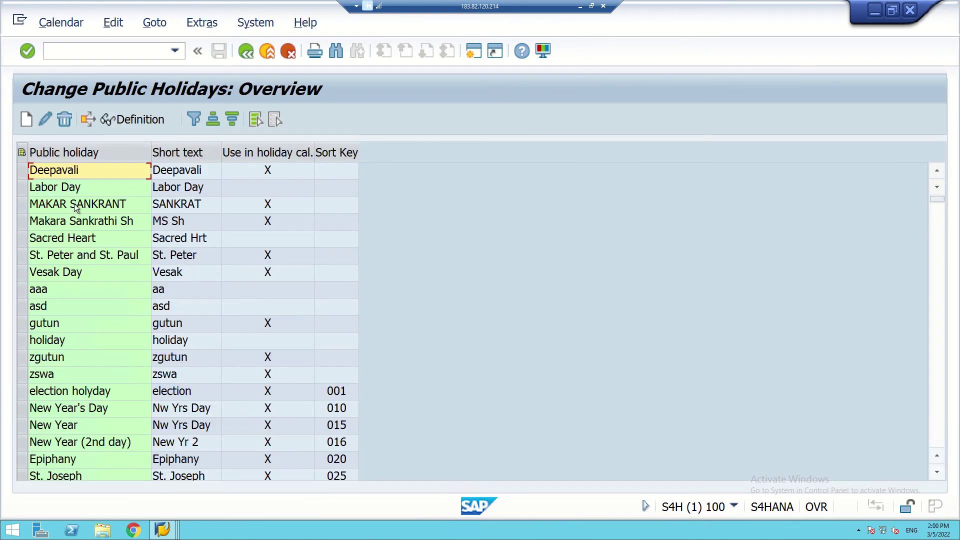
pyautogui.click(28, 119)
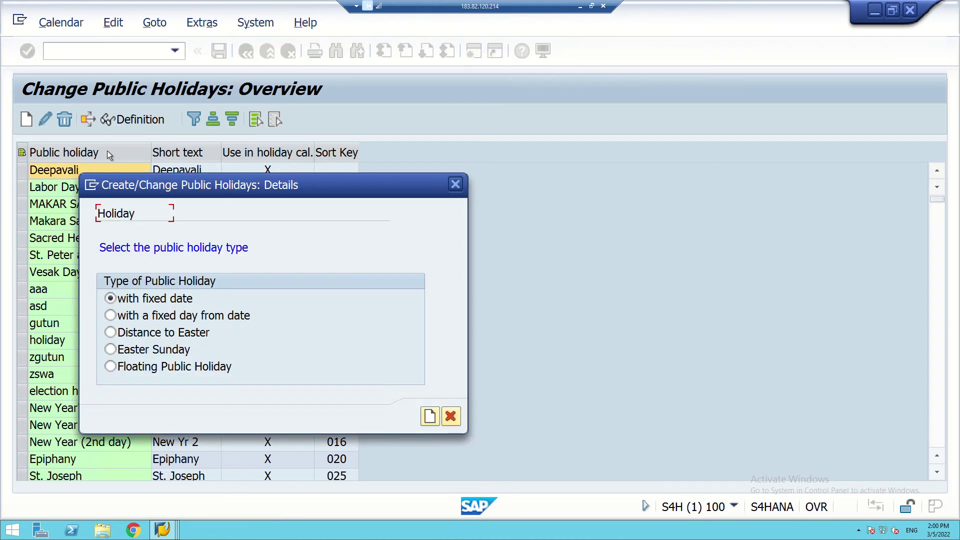
pyautogui.click(110, 367)
pyautogui.click(431, 414)
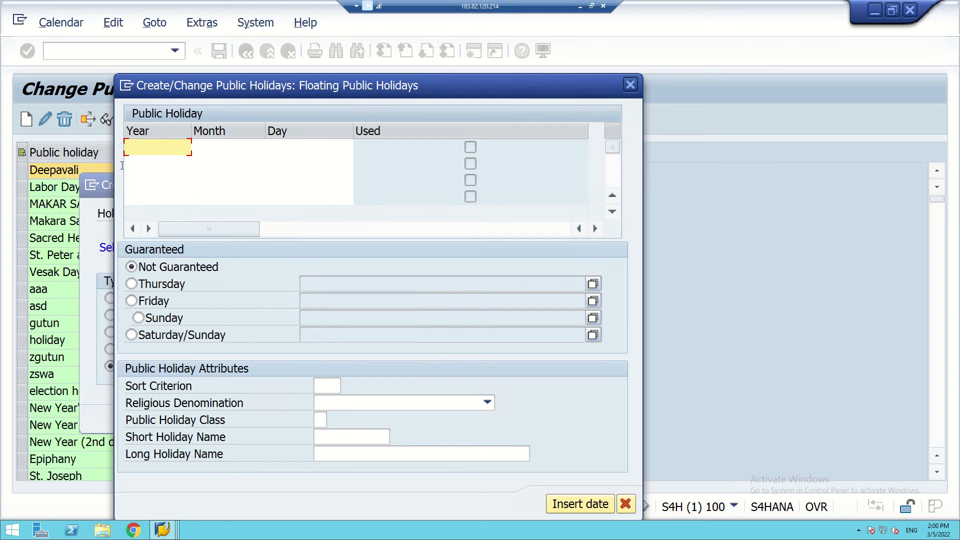
pyautogui.click(630, 85)
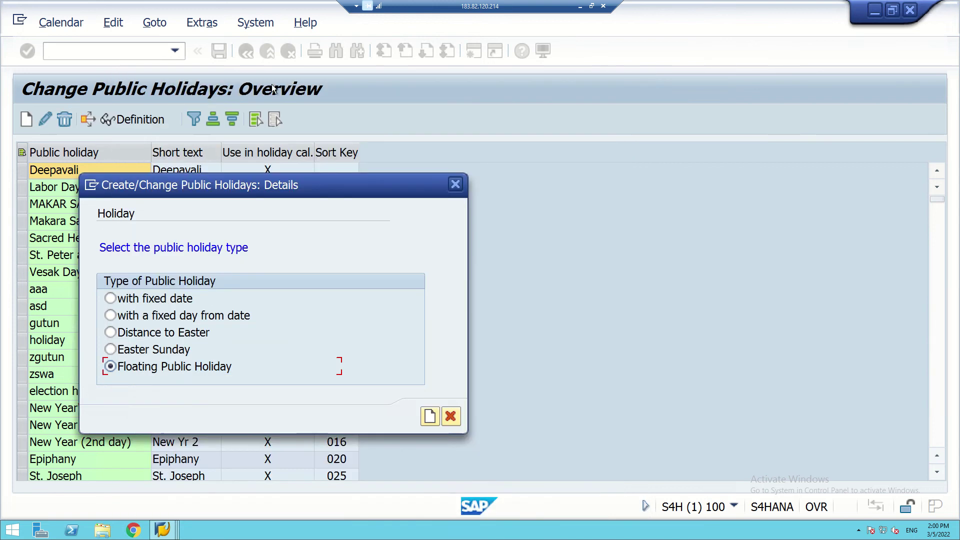
pyautogui.click(110, 298)
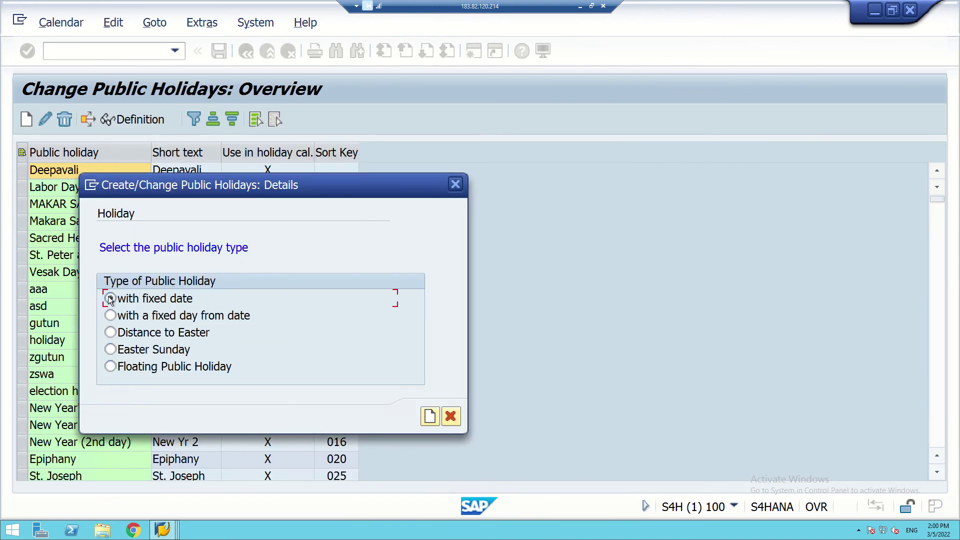
pyautogui.click(455, 184)
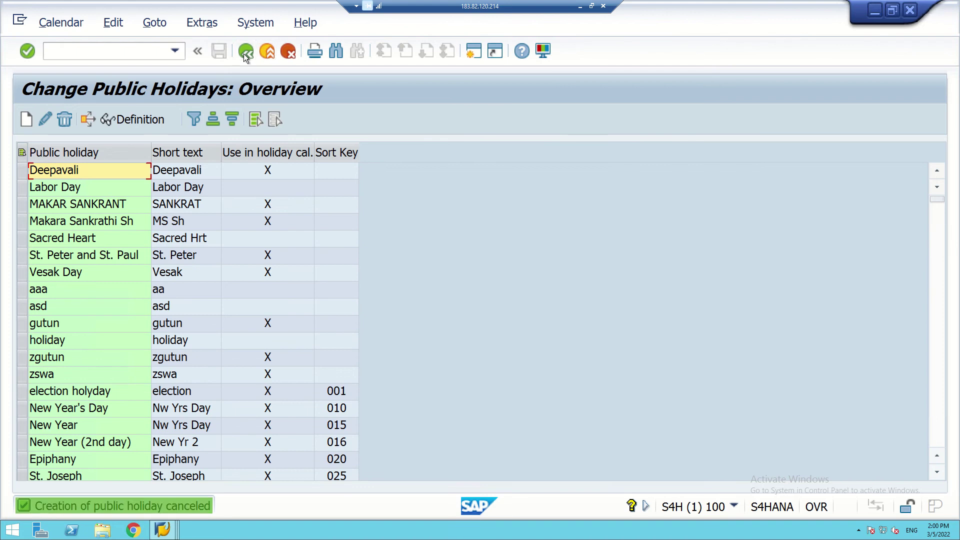
pyautogui.click(245, 53)
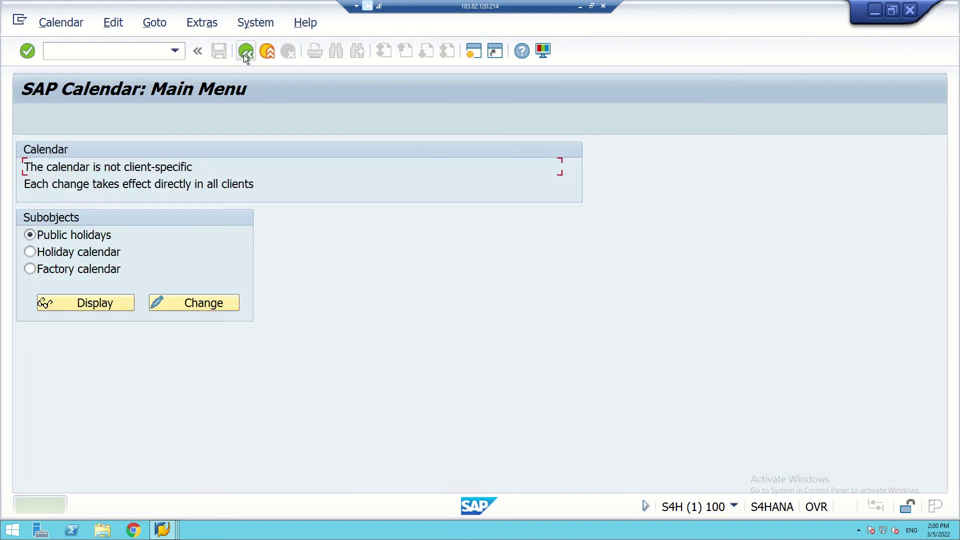
pyautogui.click(107, 303)
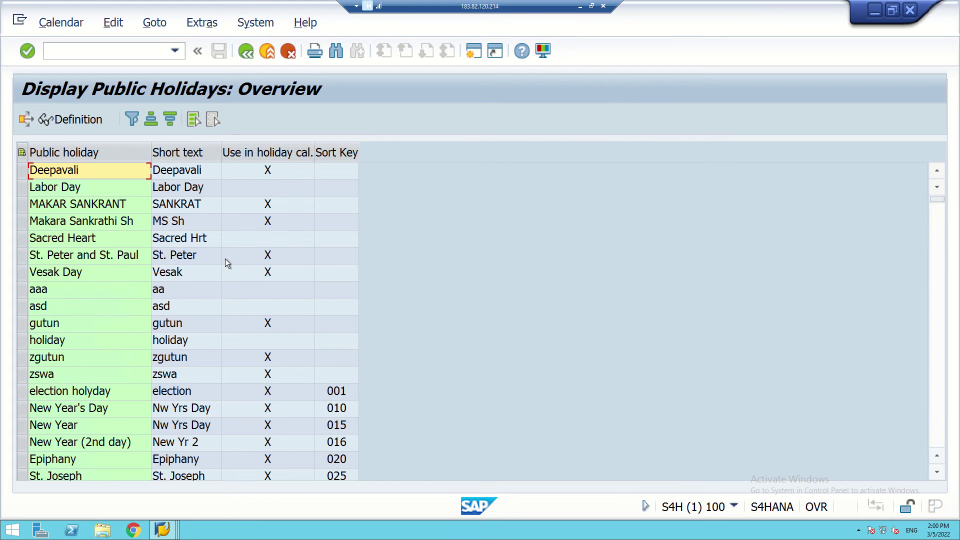
pyautogui.click(245, 52)
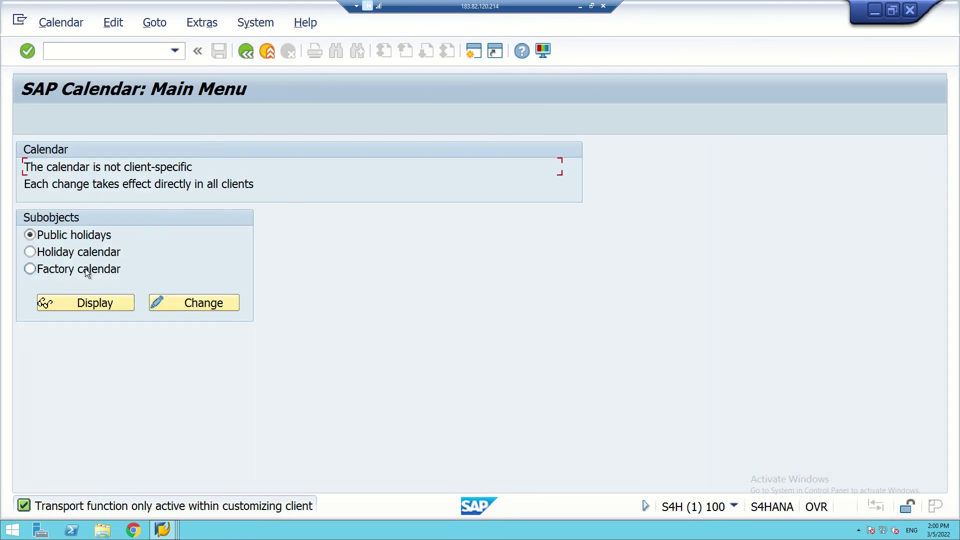
pyautogui.click(230, 304)
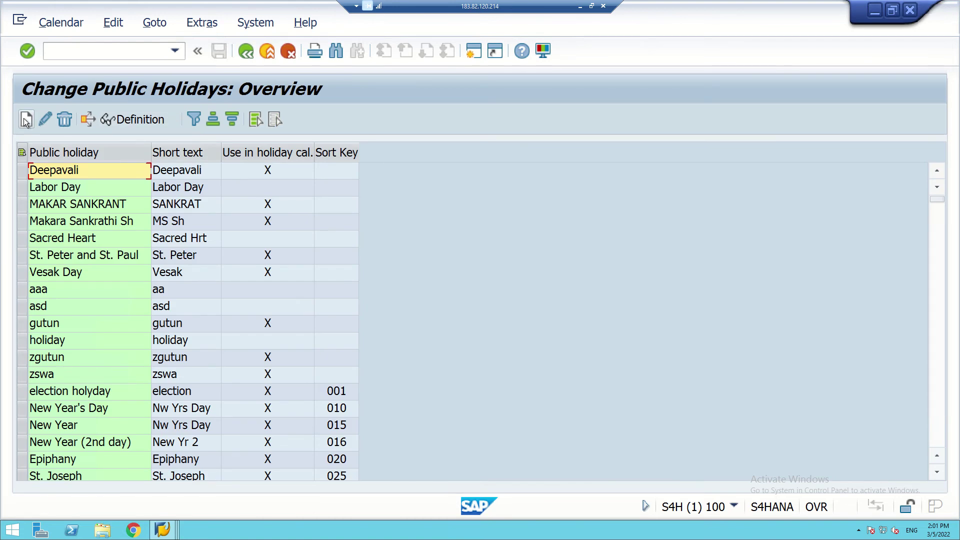
# - Start a new floating public holiday and enter its date as year 2022, month 10, day 12
pyautogui.click(25, 119)
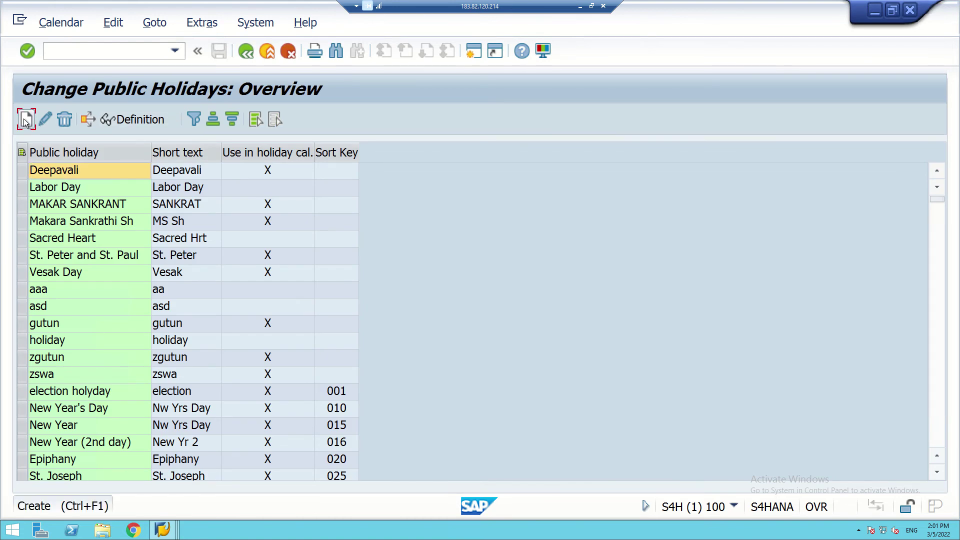
pyautogui.click(153, 369)
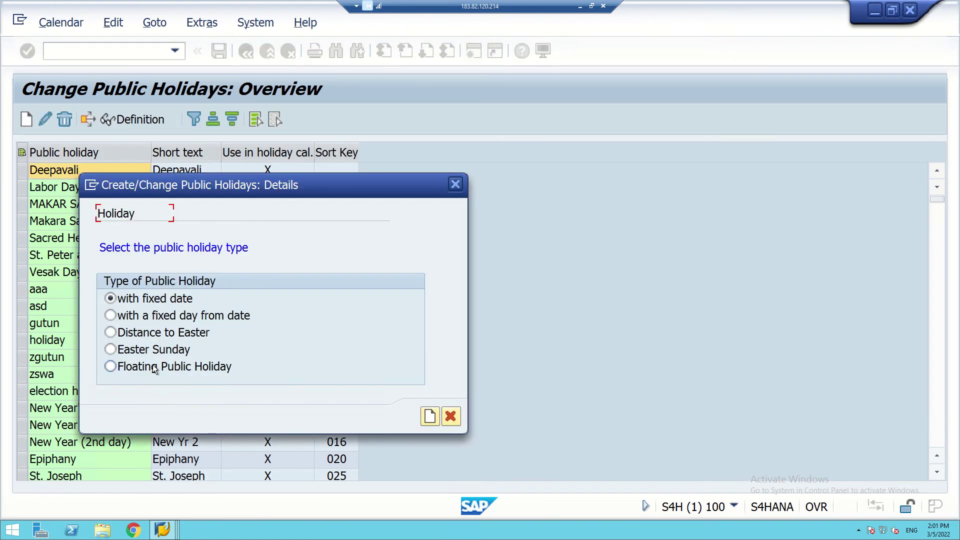
pyautogui.click(428, 419)
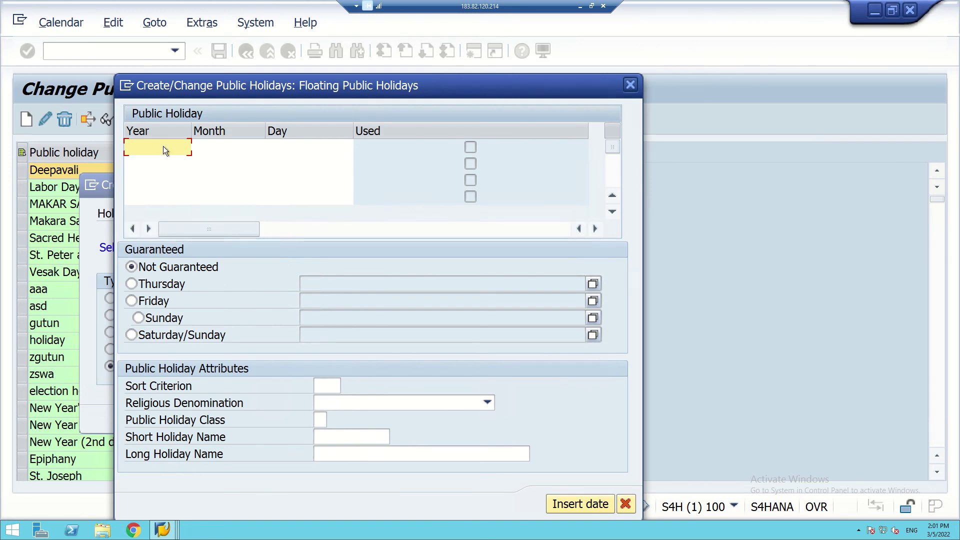
pyautogui.write('2')
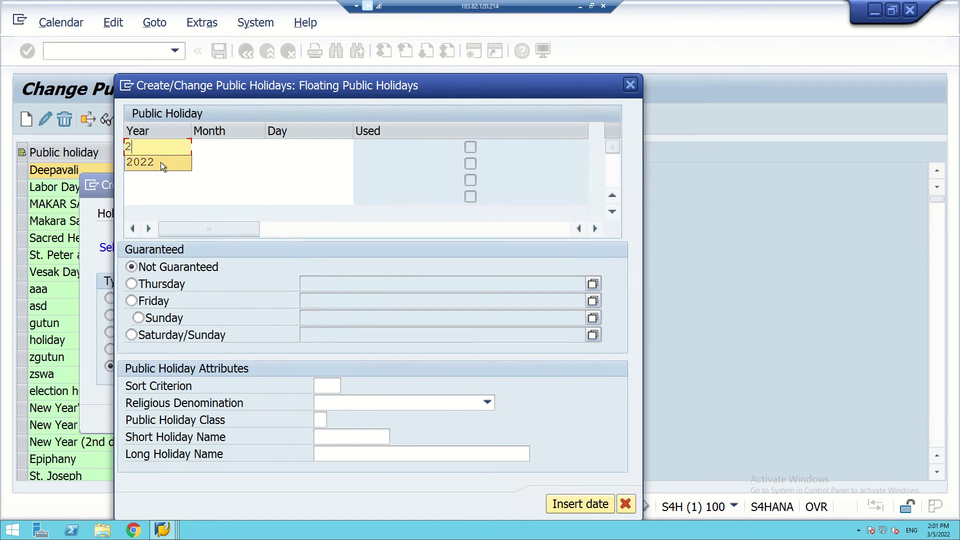
pyautogui.click(160, 162)
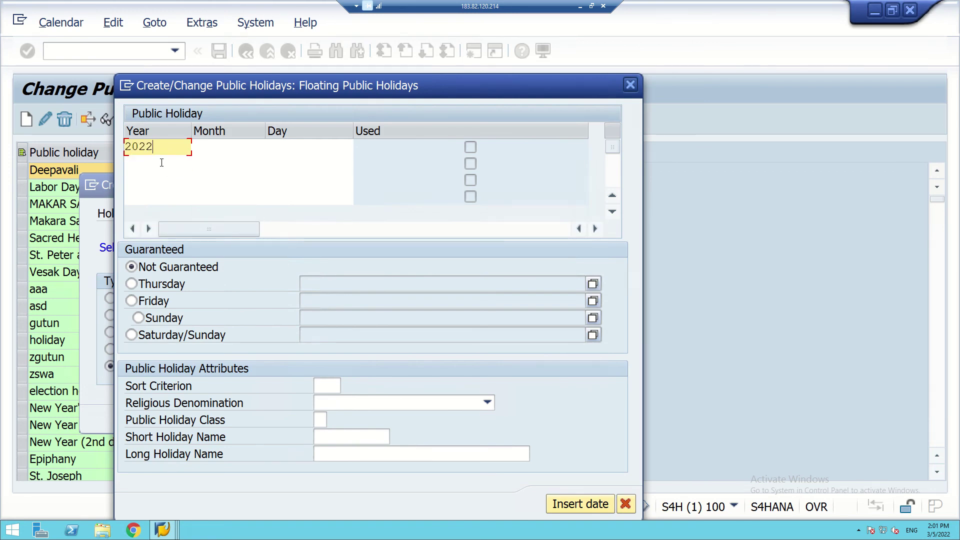
pyautogui.click(215, 147)
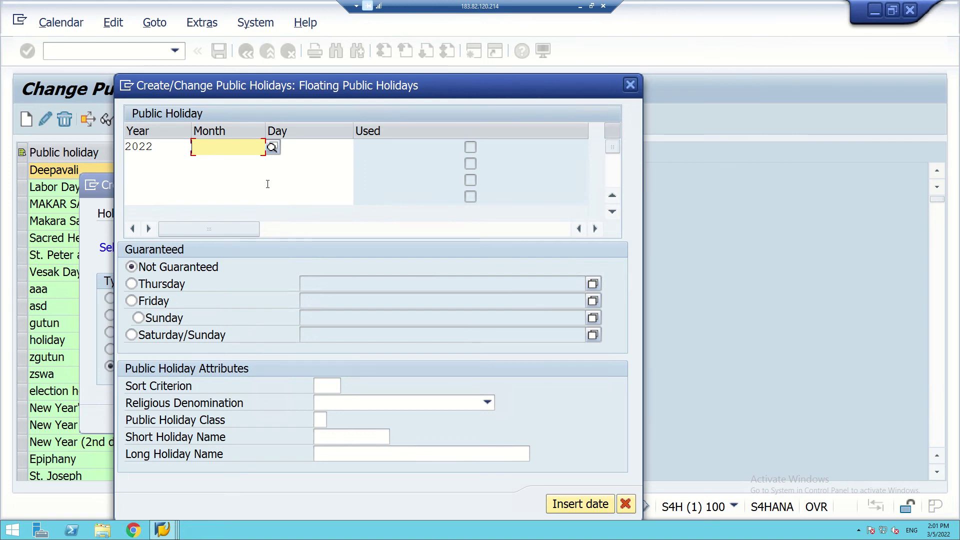
pyautogui.write('10')
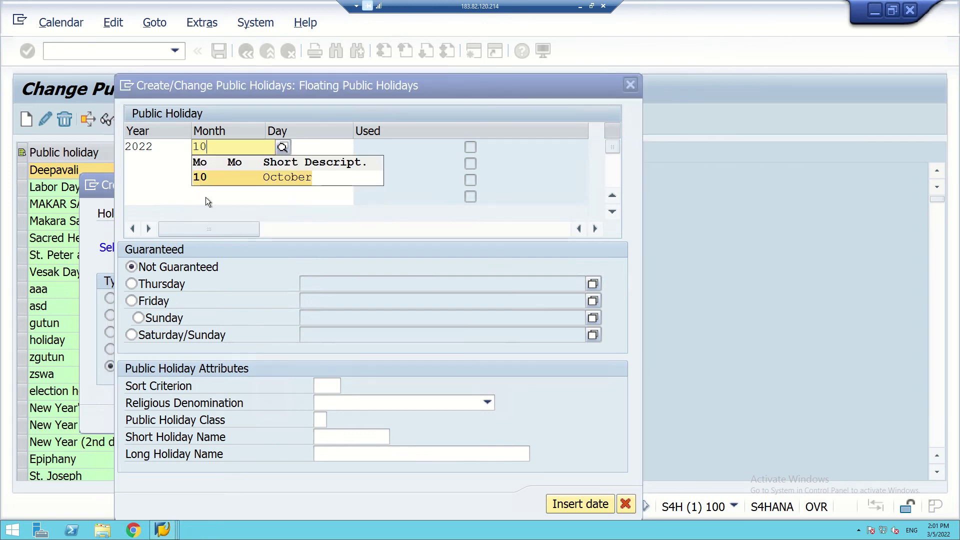
pyautogui.click(211, 182)
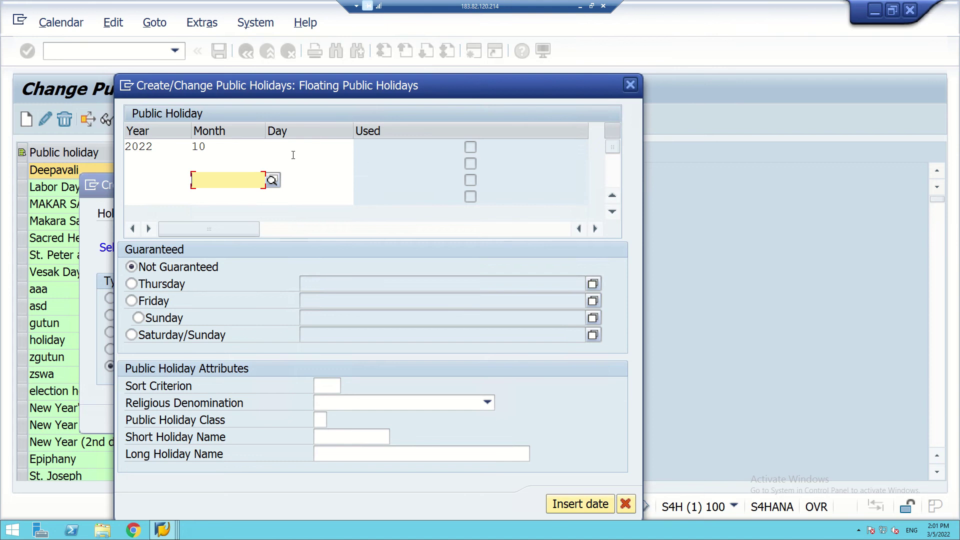
pyautogui.click(308, 145)
pyautogui.write('12')
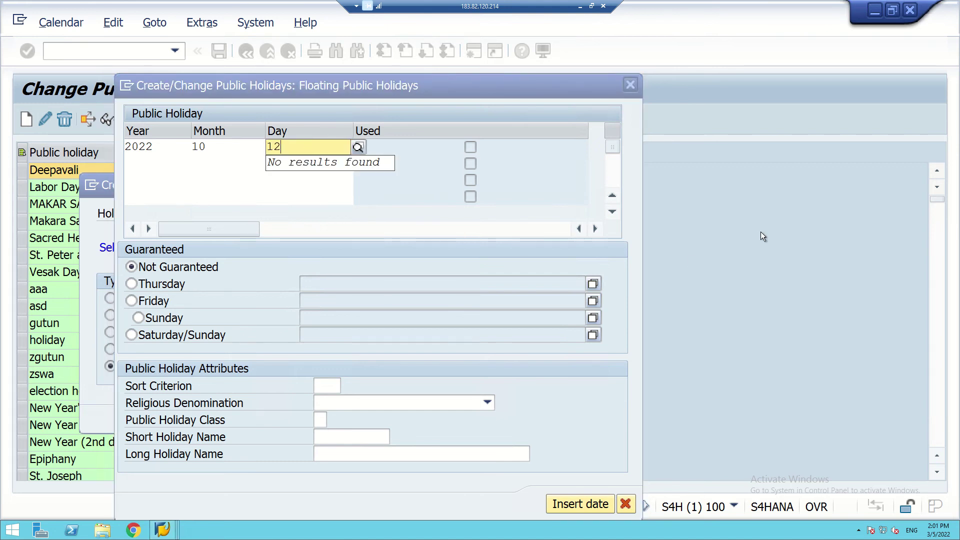
pyautogui.click(483, 334)
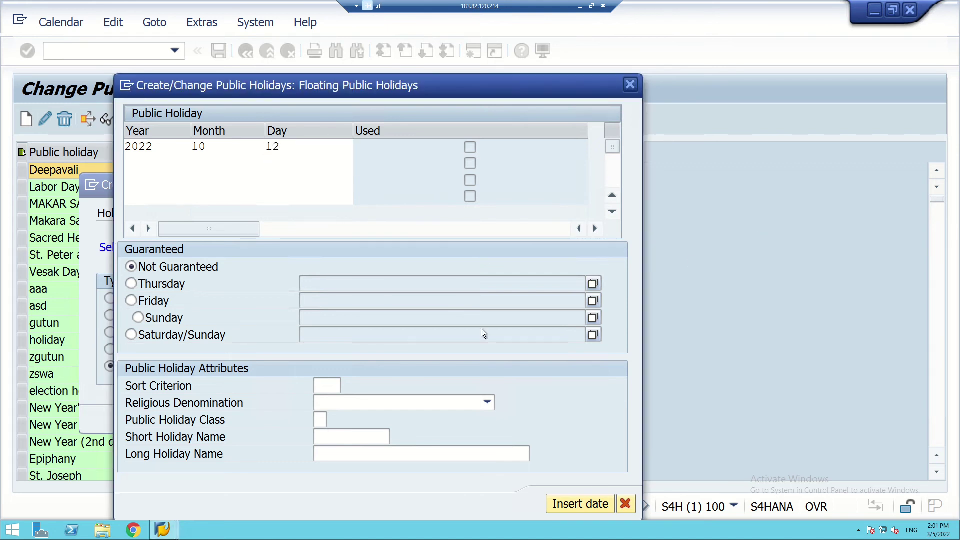
# - Set the holiday's sort criterion to SA1 and its religious denomination to Hindu
pyautogui.click(328, 388)
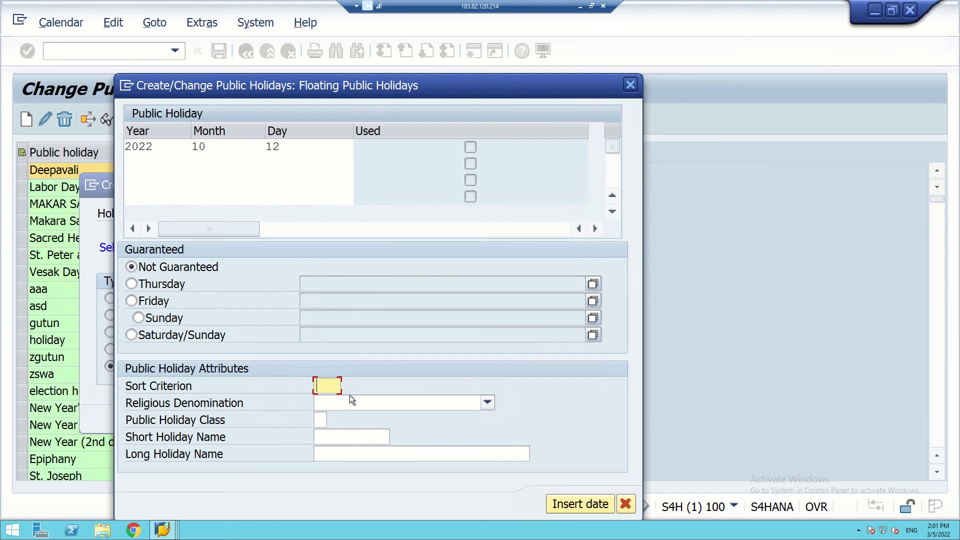
pyautogui.write('SA1')
pyautogui.click(488, 403)
pyautogui.scroll(-3, 348, 476)
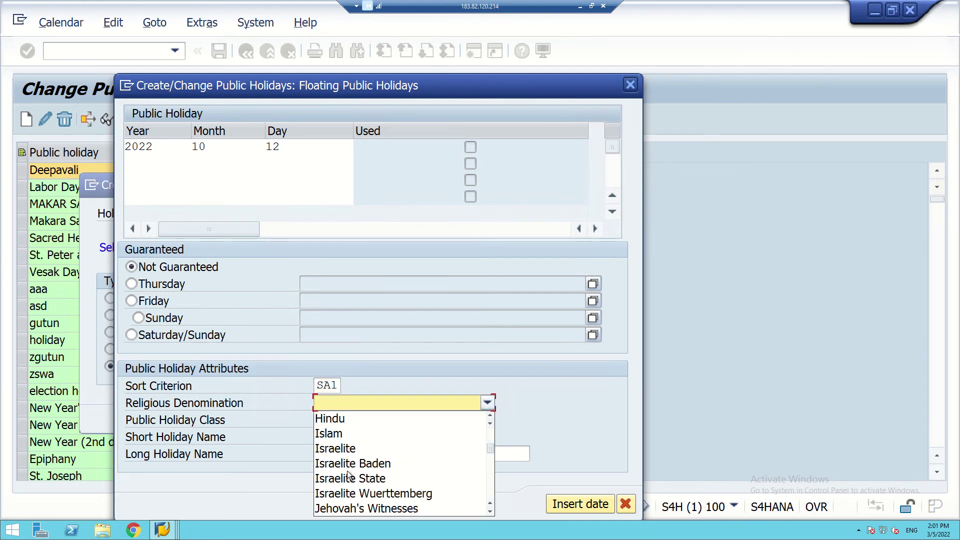
pyautogui.scroll(-3, 348, 476)
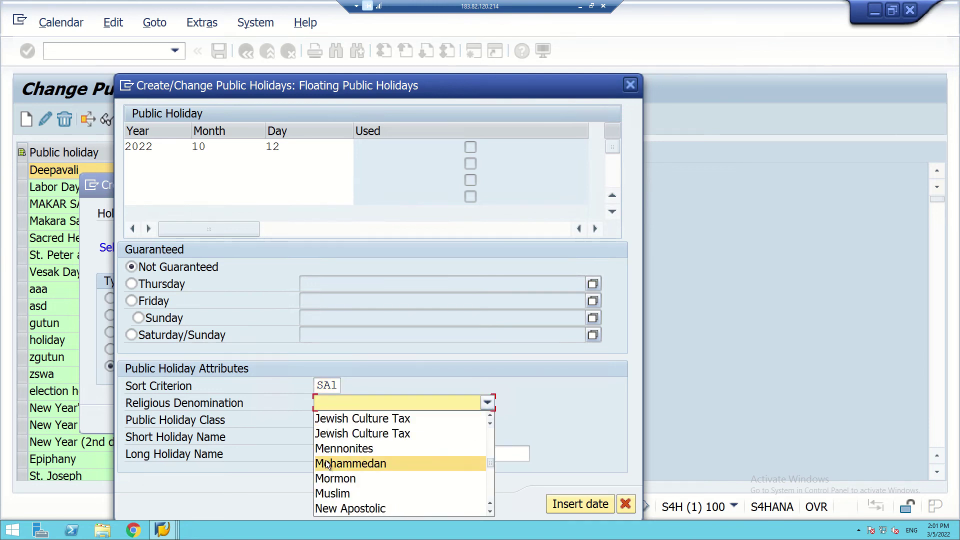
pyautogui.press('h')
pyautogui.press('Return')
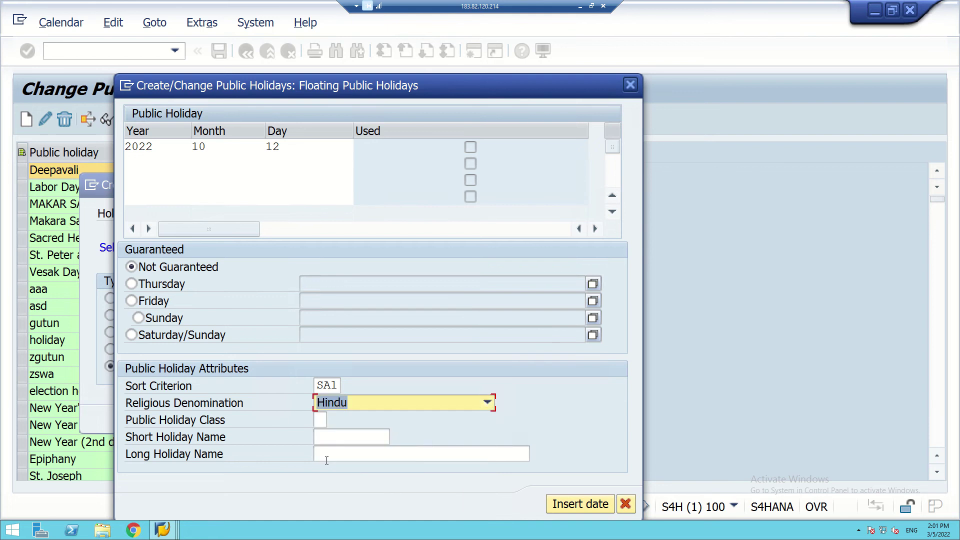
# - Look up the public holiday classes and choose class 1, ordinary public holiday
pyautogui.click(320, 420)
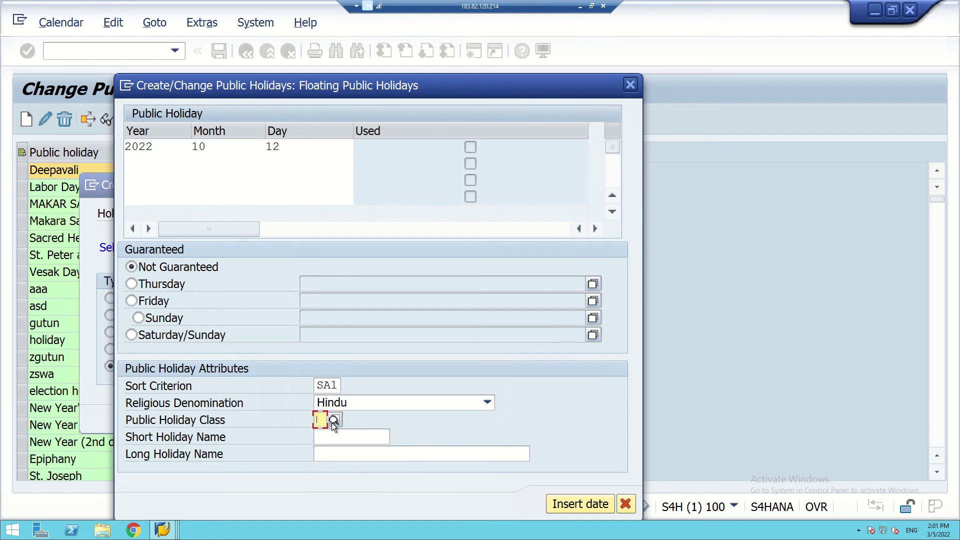
pyautogui.click(334, 422)
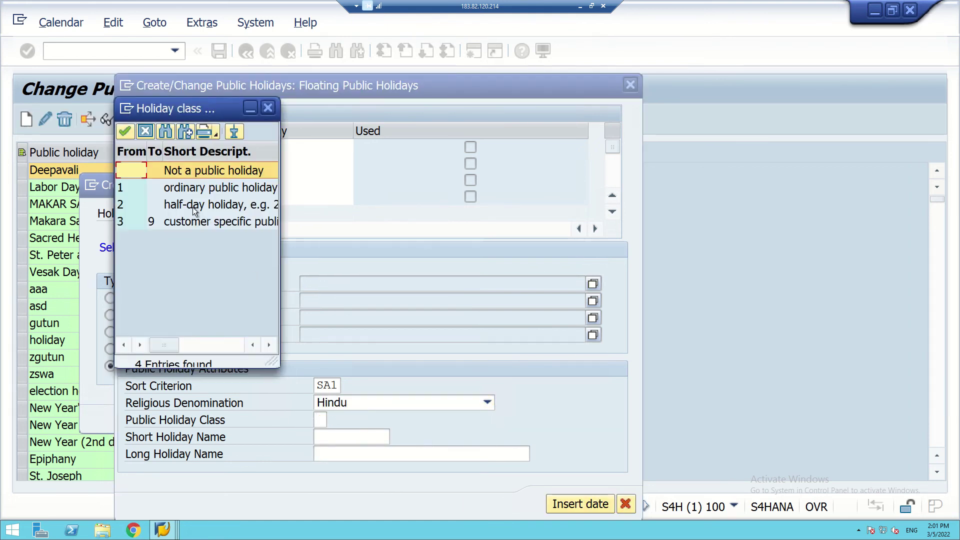
pyautogui.doubleClick(188, 189)
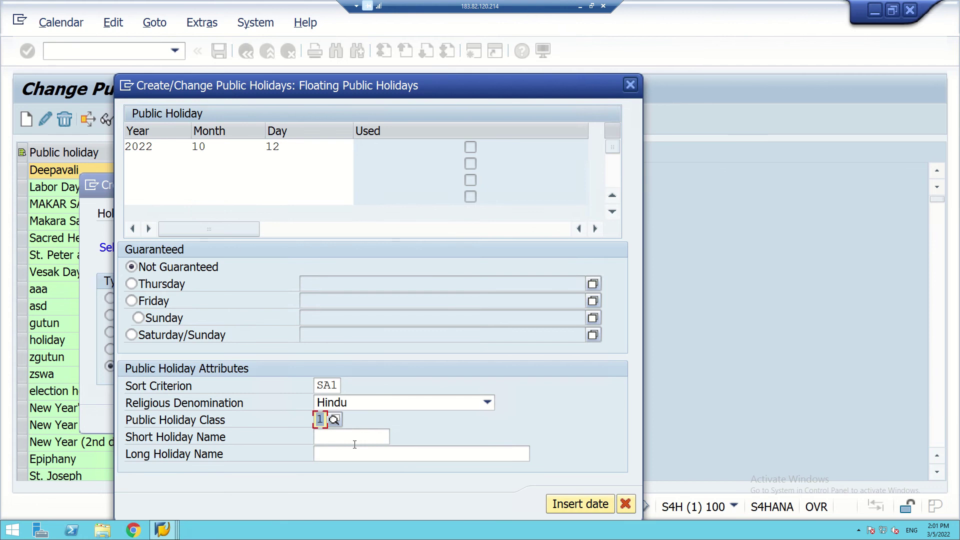
# - Enter "Dus_Fest" as the short holiday name
pyautogui.click(336, 438)
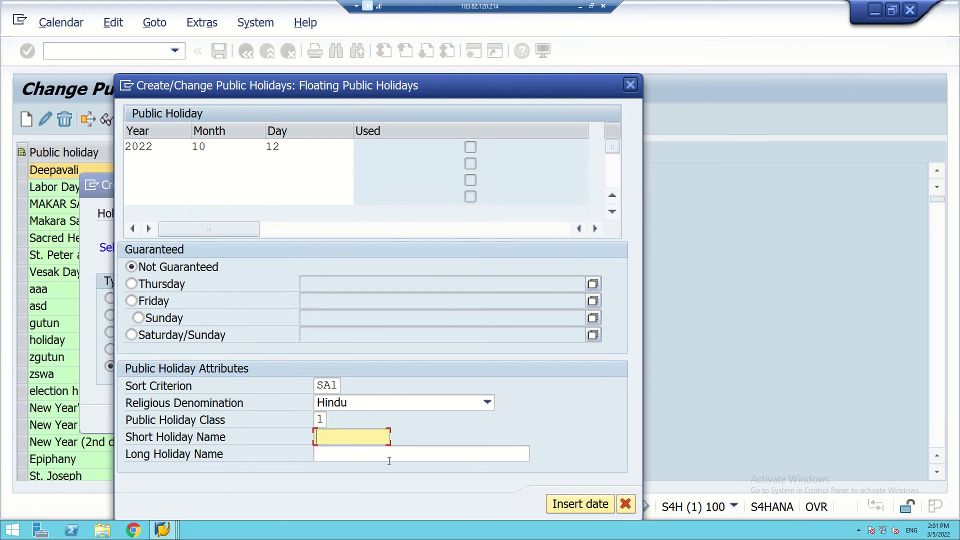
pyautogui.write('Duss')
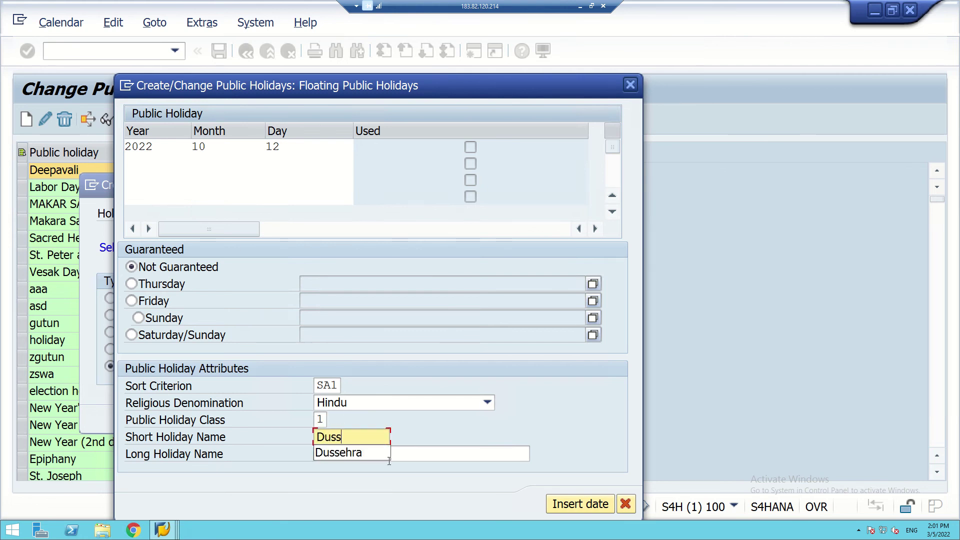
pyautogui.write('ehara')
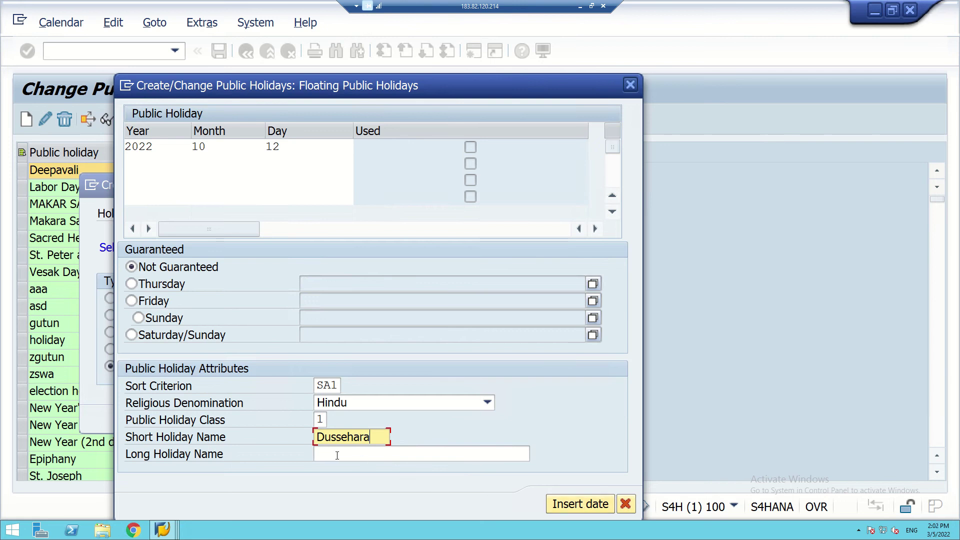
pyautogui.click(337, 456)
pyautogui.click(378, 437)
pyautogui.press('BackSpace')
pyautogui.press('BackSpace')
pyautogui.press('BackSpace')
pyautogui.press('BackSpace')
pyautogui.press('BackSpace')
pyautogui.press('BackSpace')
pyautogui.write('-')
pyautogui.press('BackSpace')
pyautogui.write('_D')
pyautogui.press('BackSpace')
pyautogui.write('Fest')
# - Enter "Dussehara (India)" as the long holiday name
pyautogui.click(349, 457)
pyautogui.write('D')
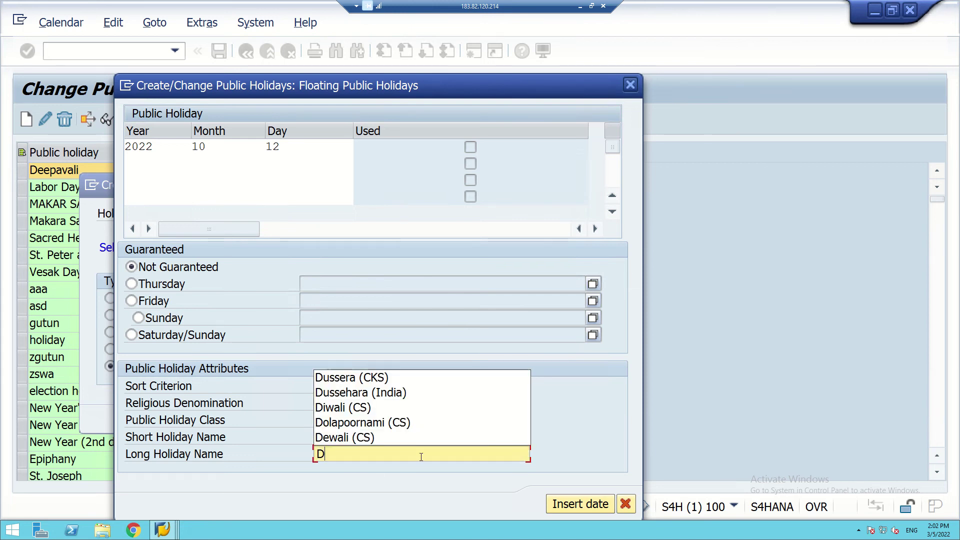
pyautogui.write('ussehara')
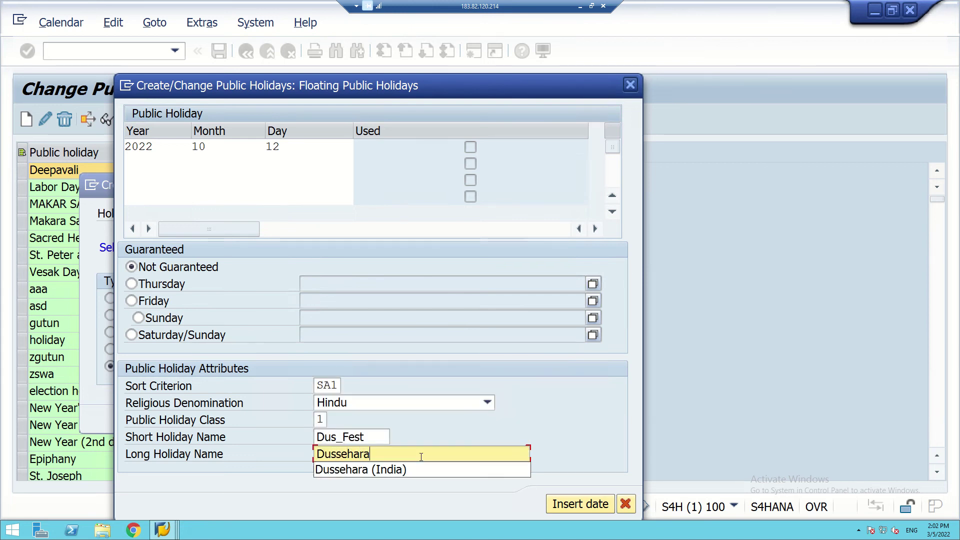
pyautogui.click(377, 474)
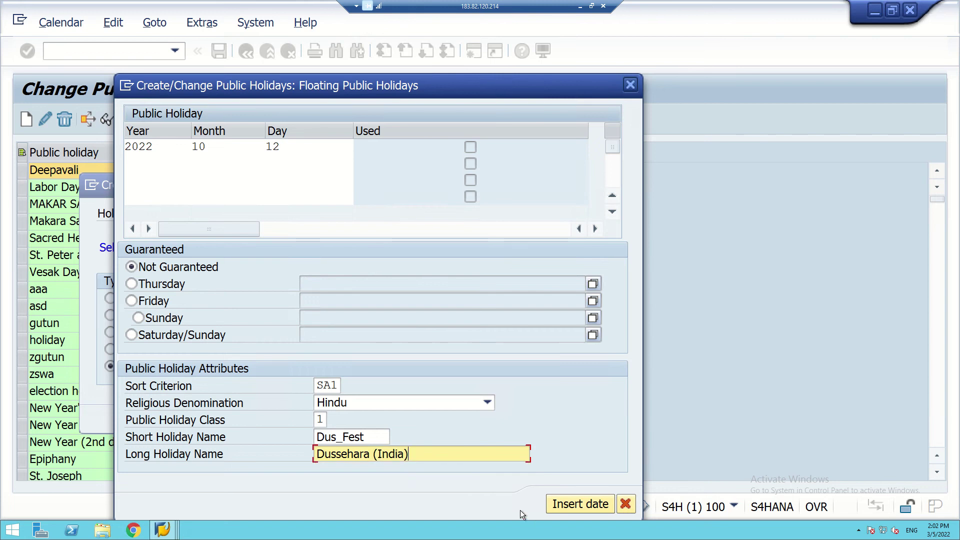
# - Insert the date 12 October 2022 for the floating Dussehara holiday, create the holiday and acknowledge the transport note
pyautogui.click(566, 505)
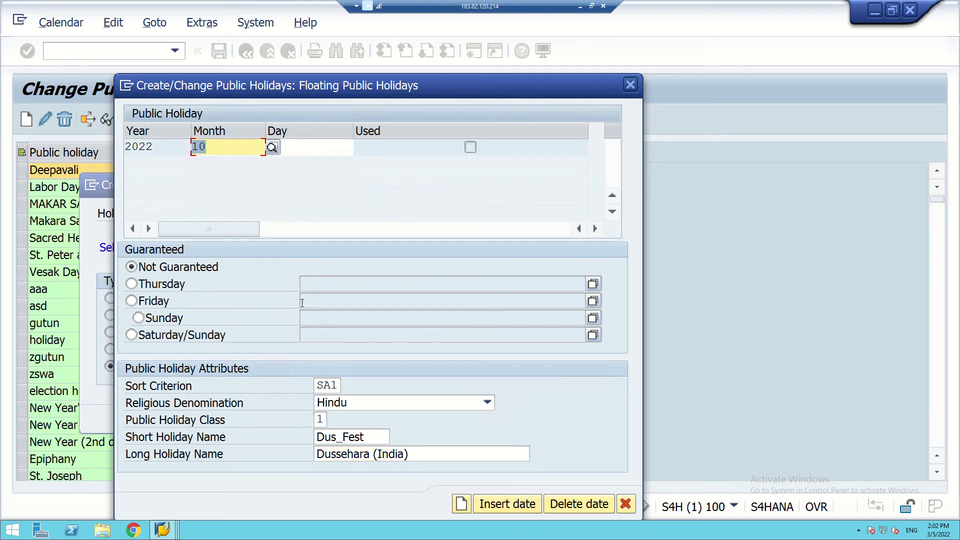
pyautogui.click(347, 147)
pyautogui.write('12')
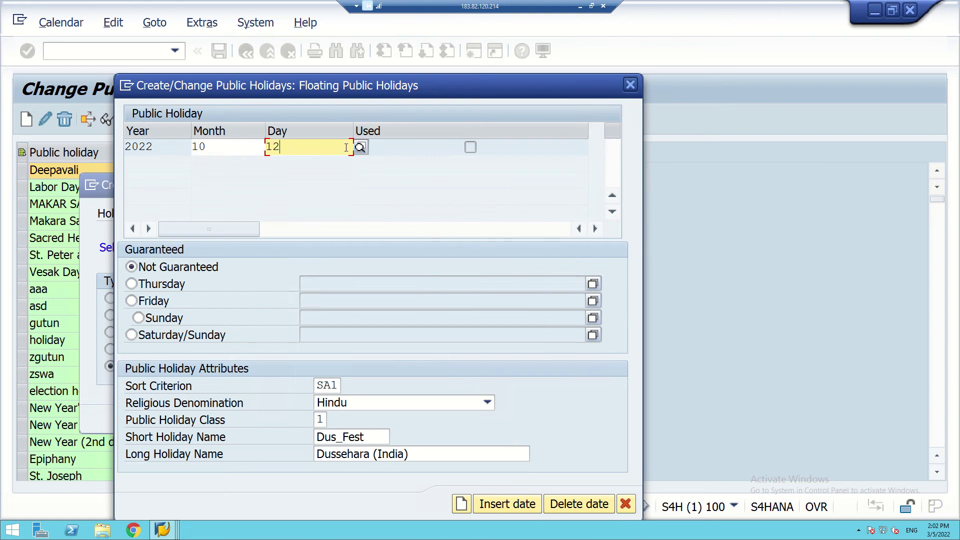
pyautogui.click(462, 504)
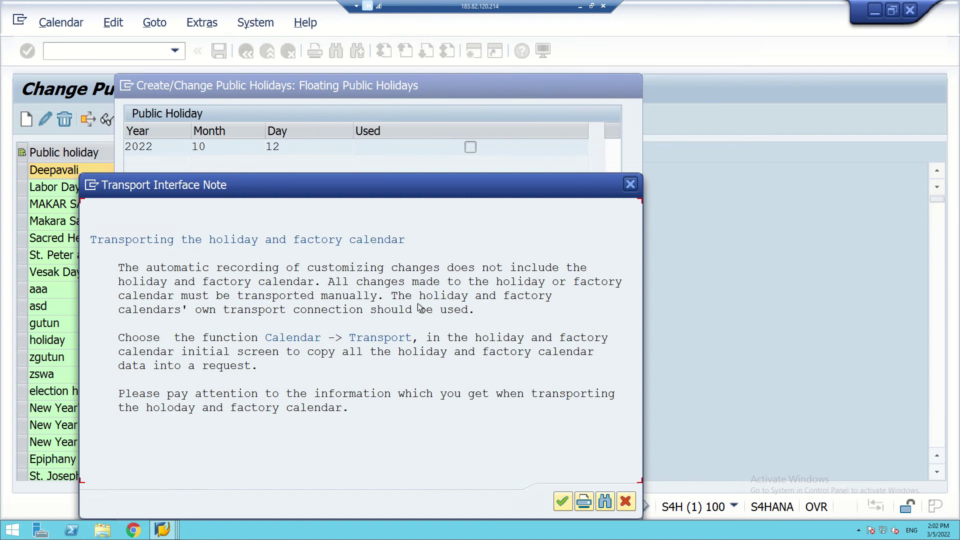
pyautogui.click(563, 501)
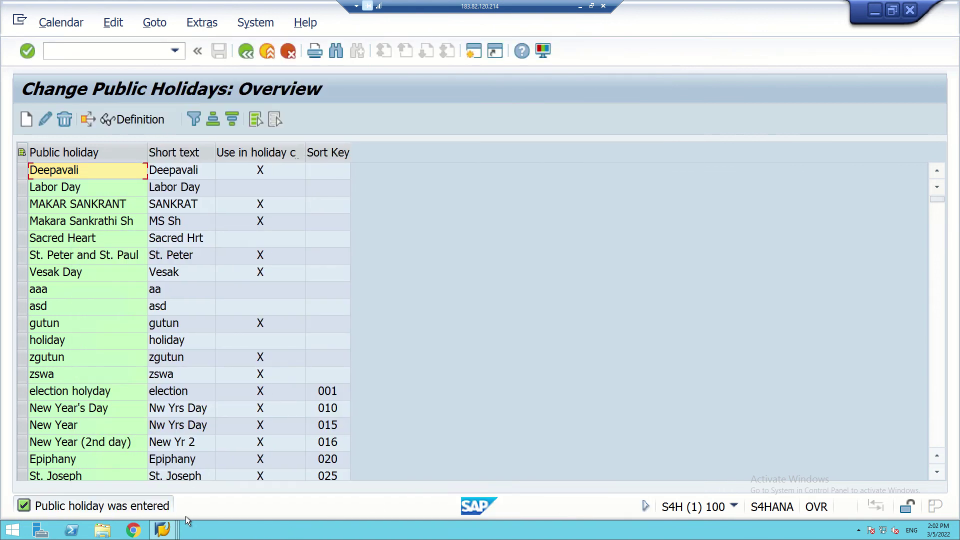
# - Filter the public holidays overview by sort key SA1 to check the new entries
pyautogui.click(320, 153)
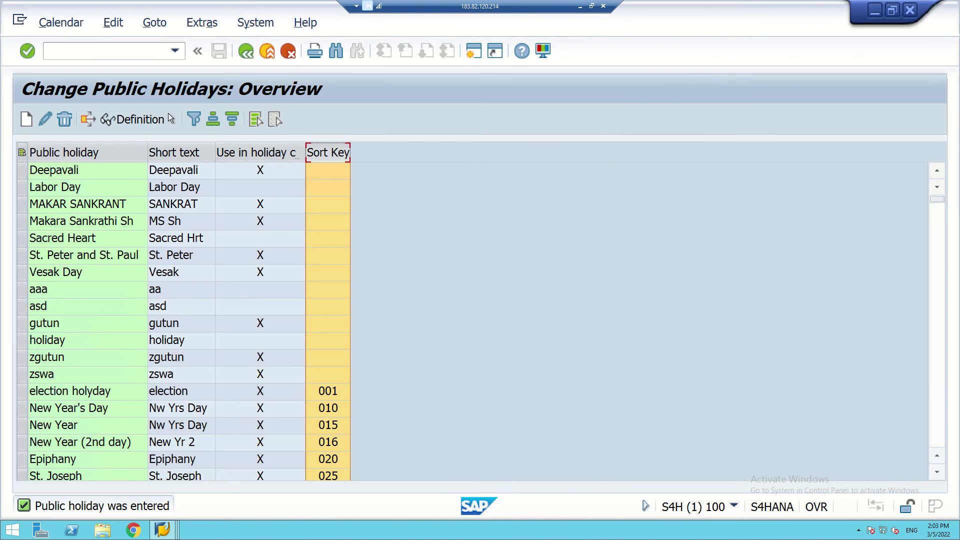
pyautogui.click(193, 119)
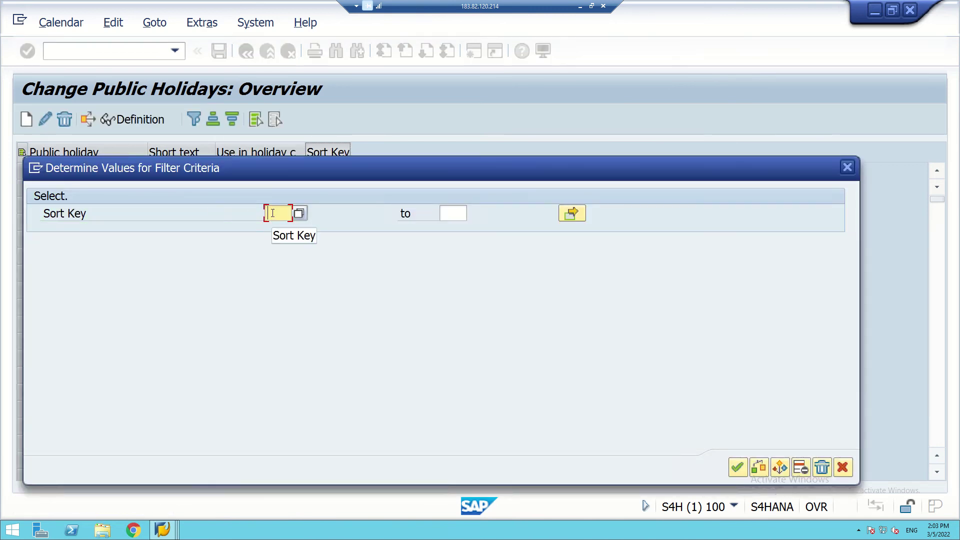
pyautogui.write('SA')
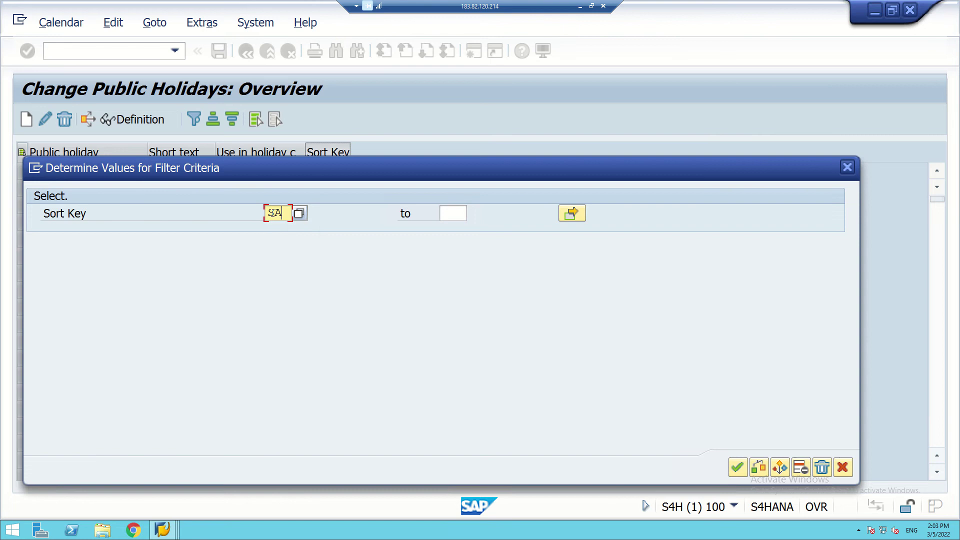
pyautogui.write('1')
pyautogui.click(737, 468)
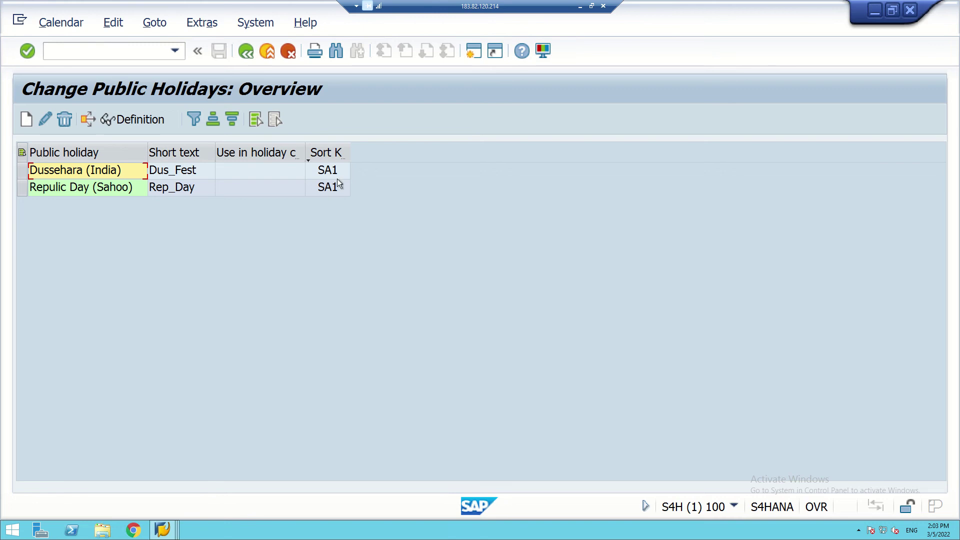
# - Return to the calendar main menu and open the holiday calendar overview in change mode
pyautogui.click(251, 52)
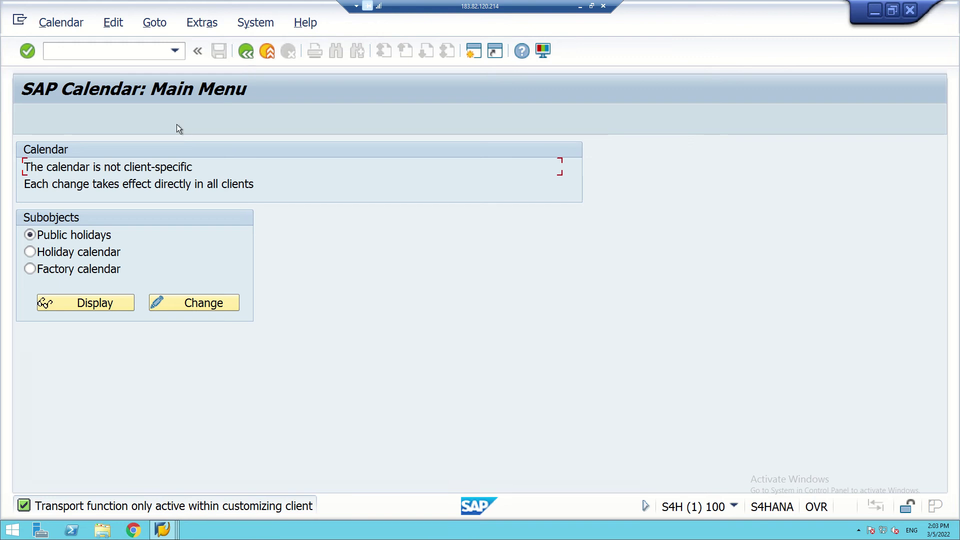
pyautogui.click(52, 253)
pyautogui.click(186, 306)
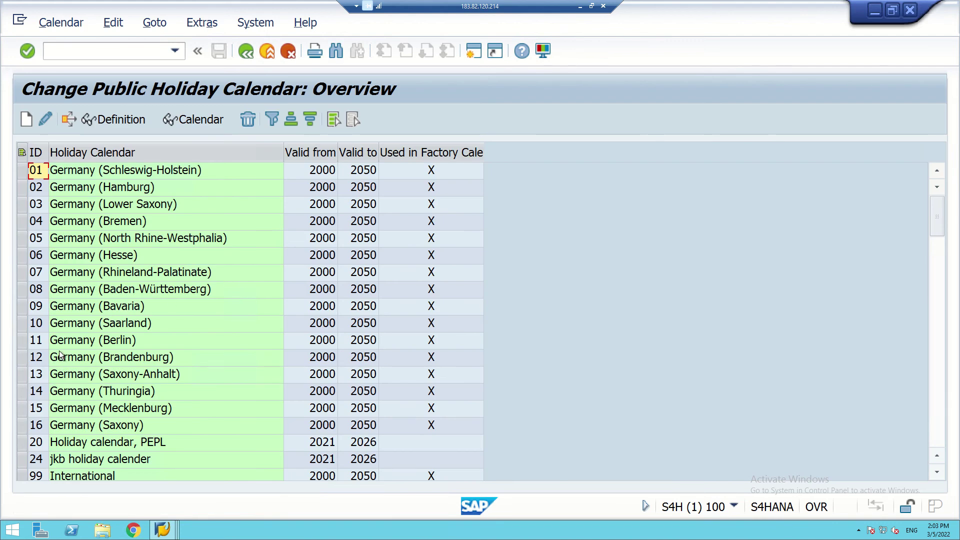
# - Look through the list of existing holiday calendars and examine which calendar IDs are already in use
pyautogui.scroll(-2, 60, 355)
pyautogui.scroll(-3, 60, 355)
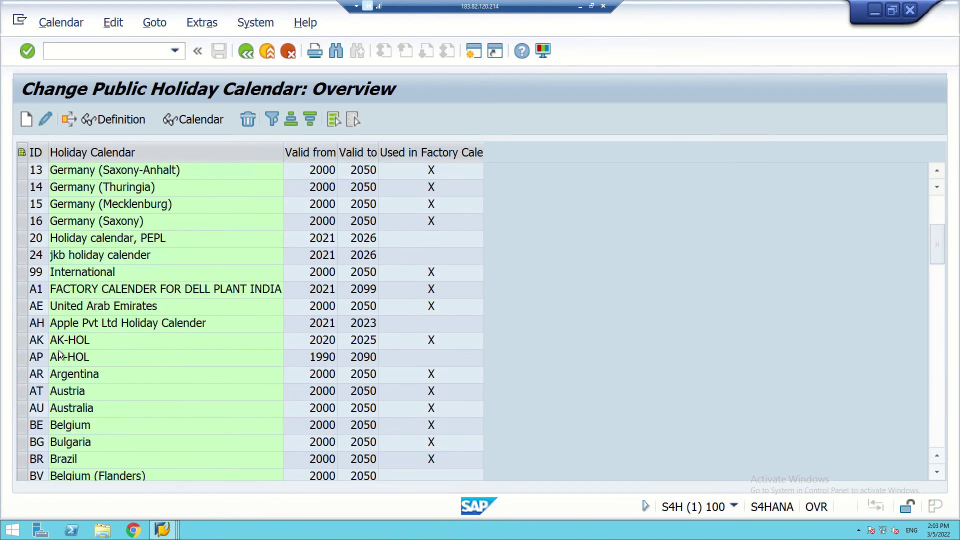
pyautogui.scroll(-3, 60, 355)
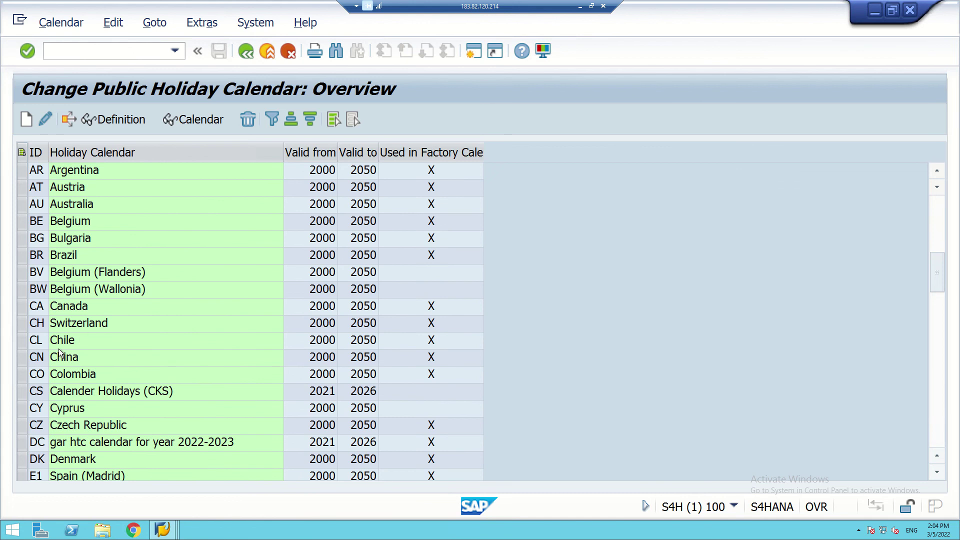
pyautogui.scroll(5, 60, 355)
pyautogui.scroll(3, 59, 353)
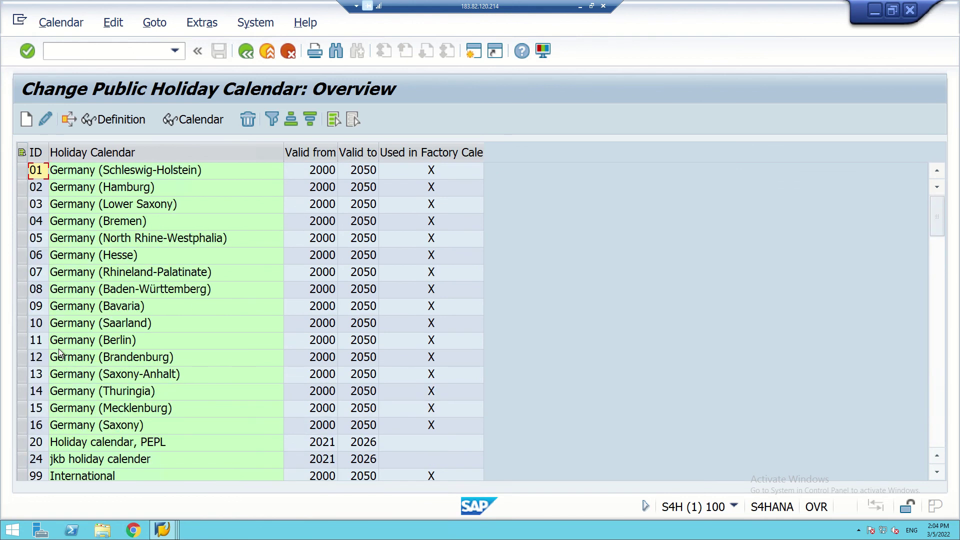
pyautogui.scroll(-2, 58, 350)
pyautogui.scroll(2, 45, 346)
pyautogui.scroll(-5, 38, 393)
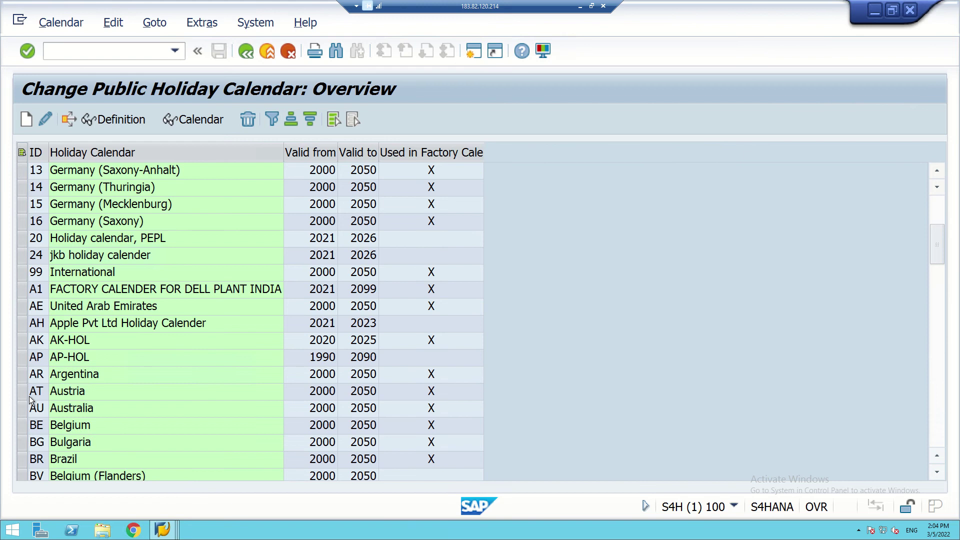
pyautogui.scroll(-4, 38, 393)
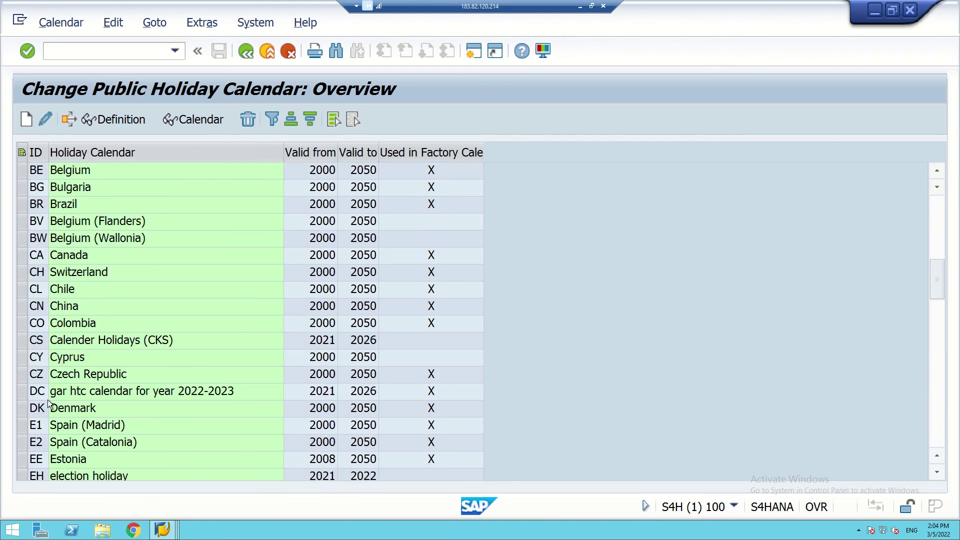
pyautogui.scroll(-5, 47, 401)
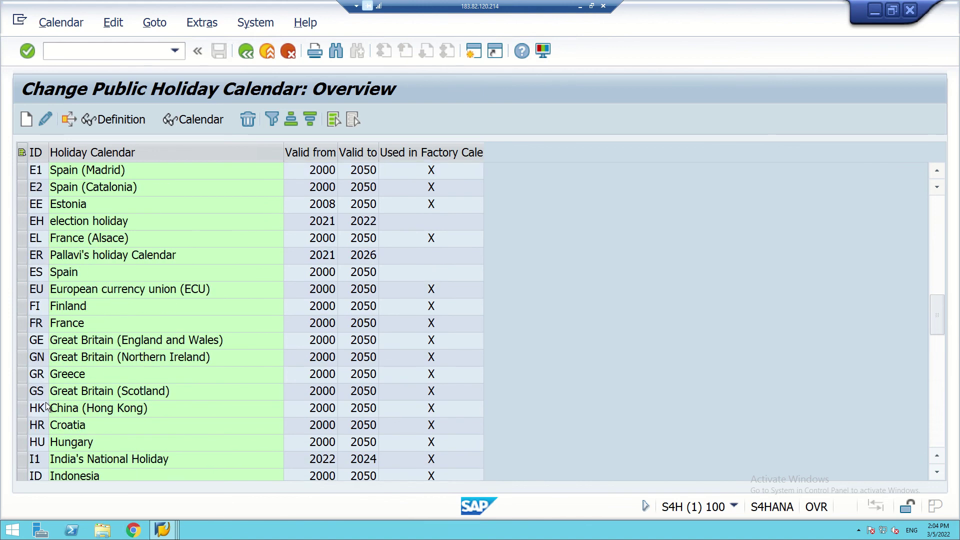
pyautogui.scroll(-5, 46, 407)
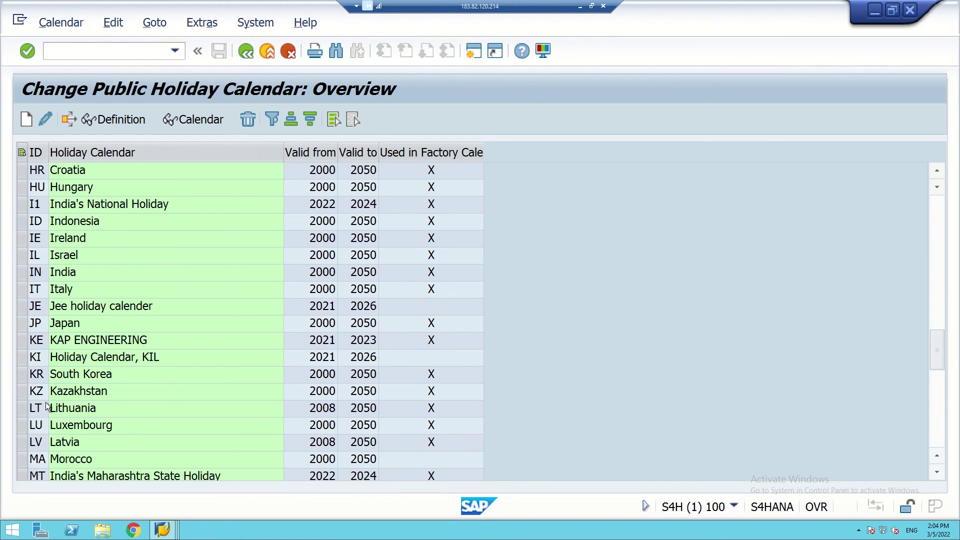
pyautogui.scroll(19, 46, 406)
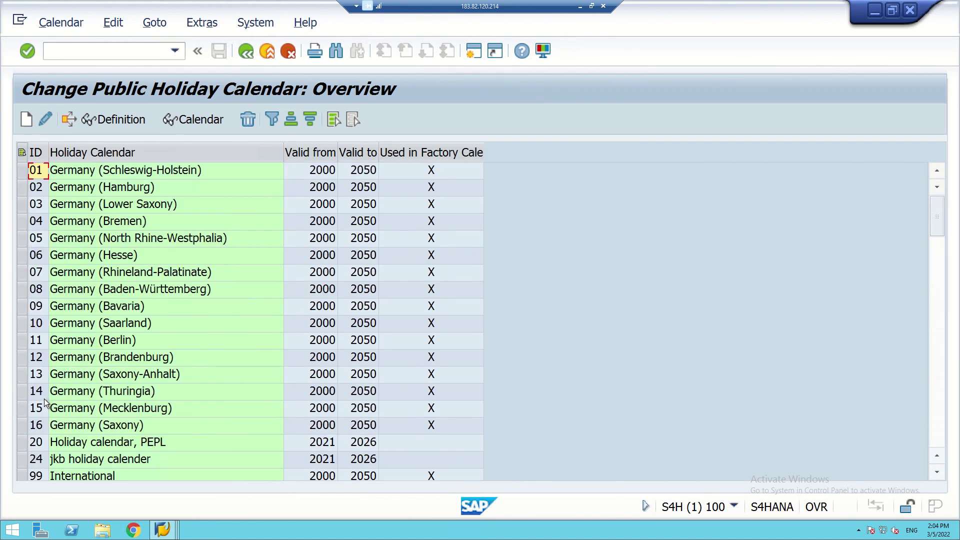
pyautogui.scroll(-20, 43, 397)
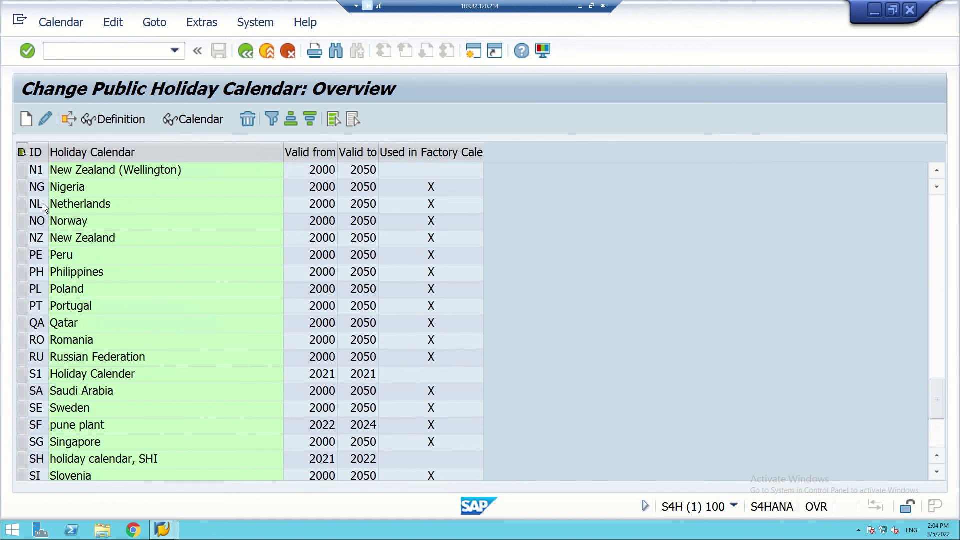
pyautogui.scroll(-7, 43, 203)
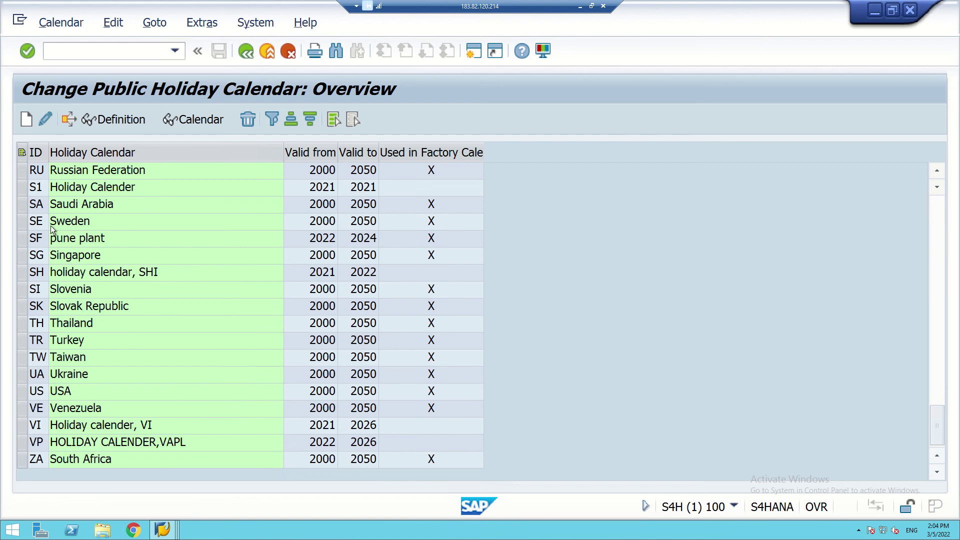
pyautogui.scroll(11, 50, 228)
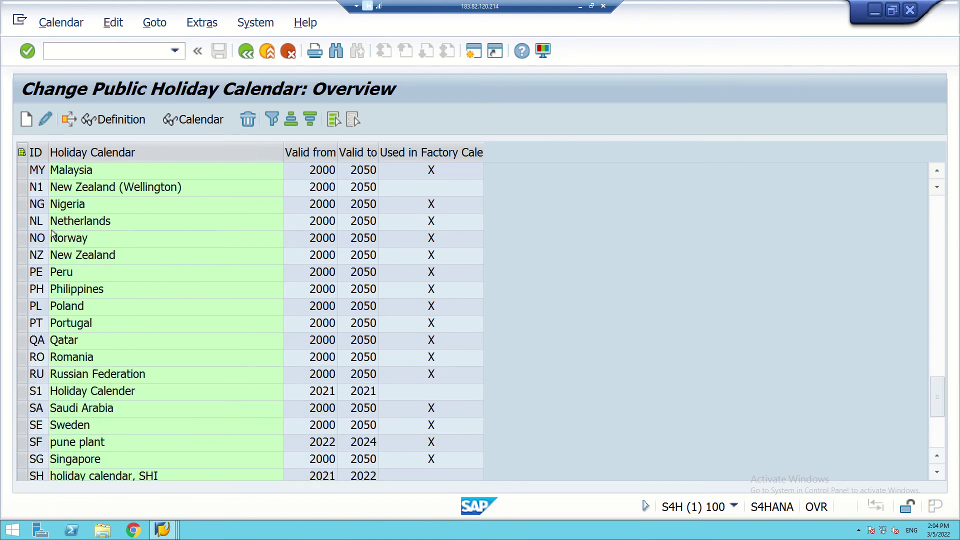
pyautogui.scroll(13, 52, 234)
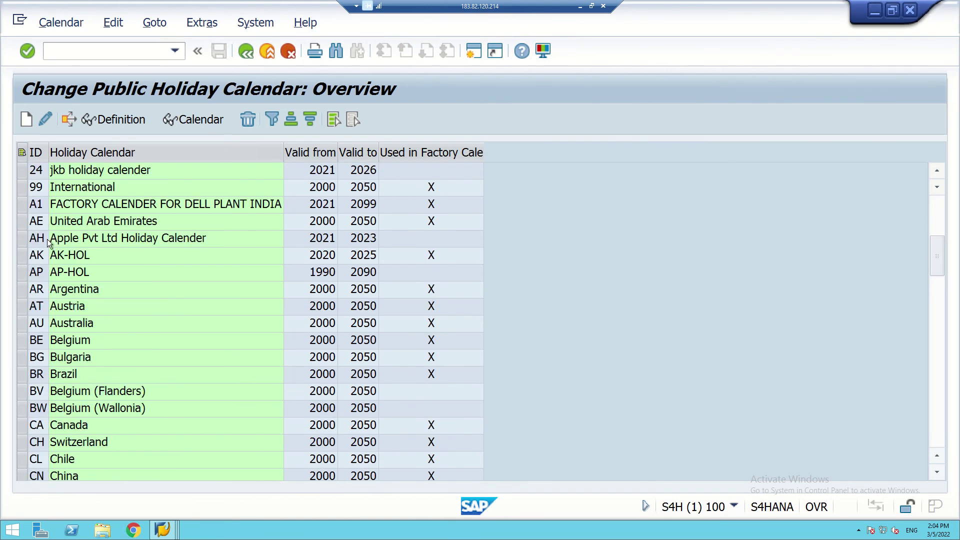
pyautogui.scroll(-7, 47, 240)
pyautogui.scroll(1, 44, 239)
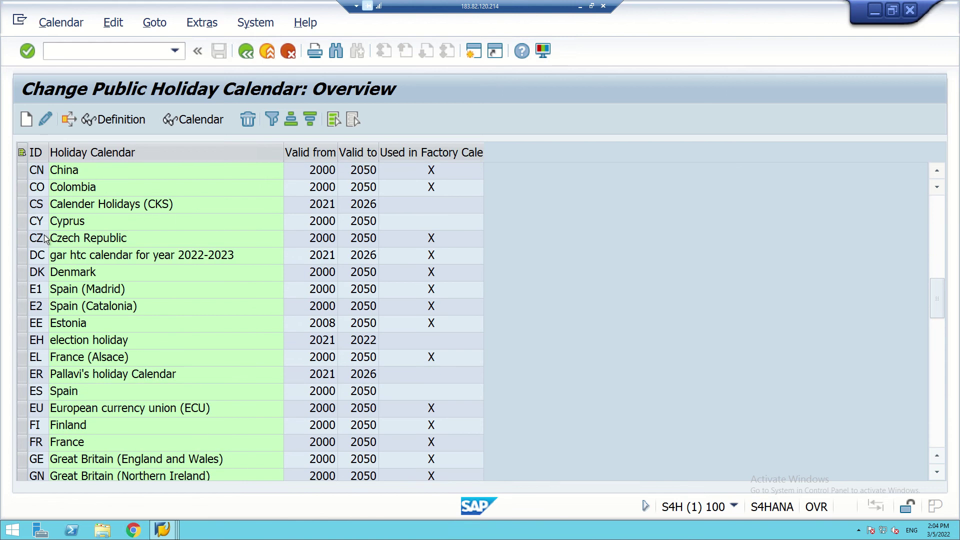
pyautogui.scroll(1, 41, 208)
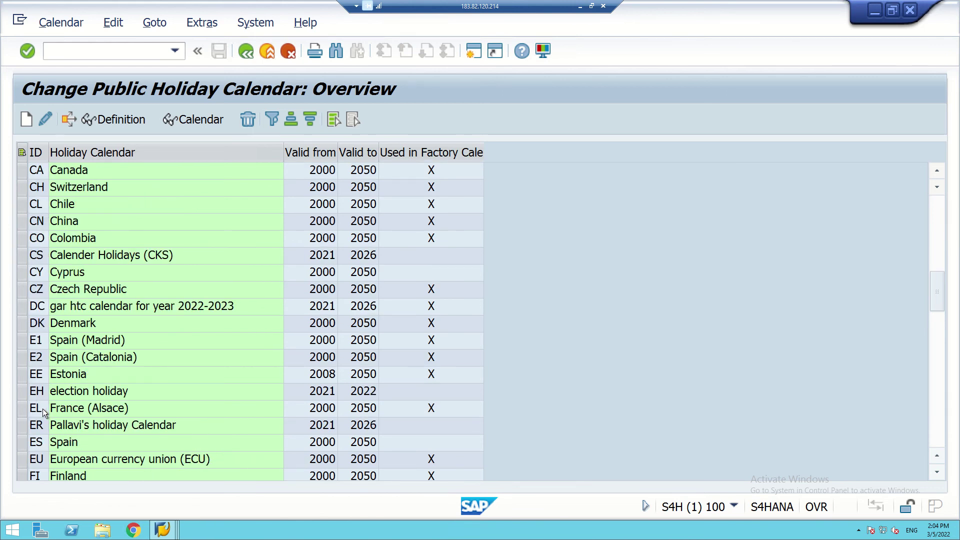
pyautogui.scroll(-1, 43, 409)
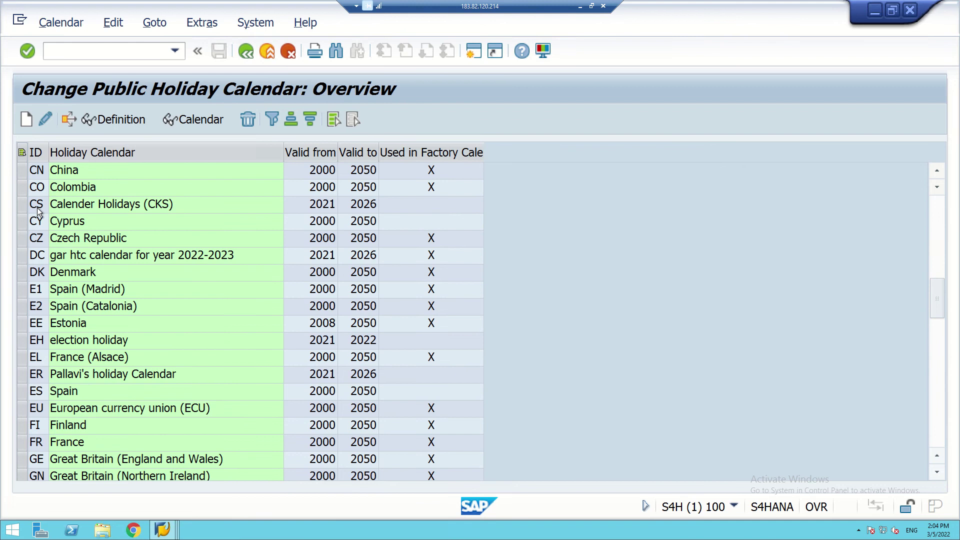
# - Filter the holiday calendars by calendar ID CK to check whether that ID is already taken
pyautogui.click(36, 153)
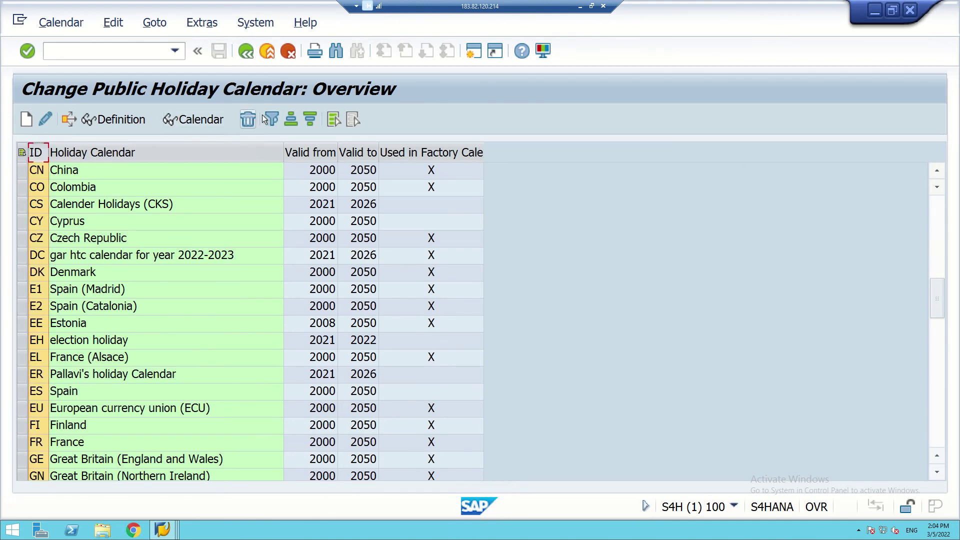
pyautogui.click(274, 118)
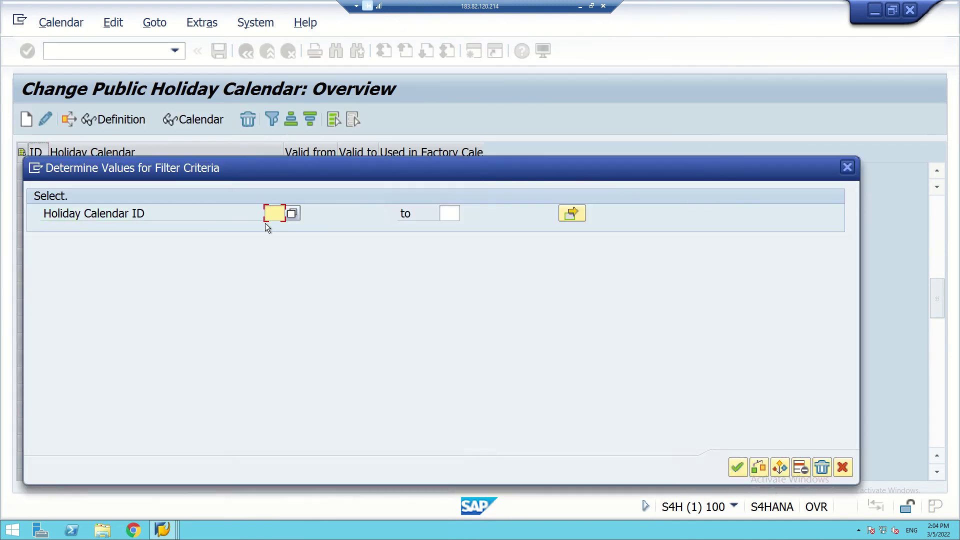
pyautogui.write('CK')
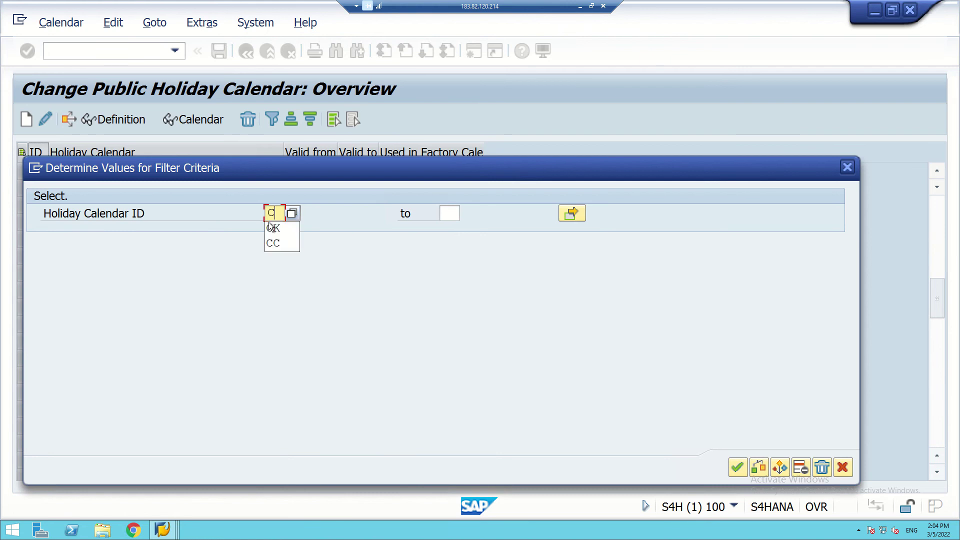
pyautogui.click(734, 465)
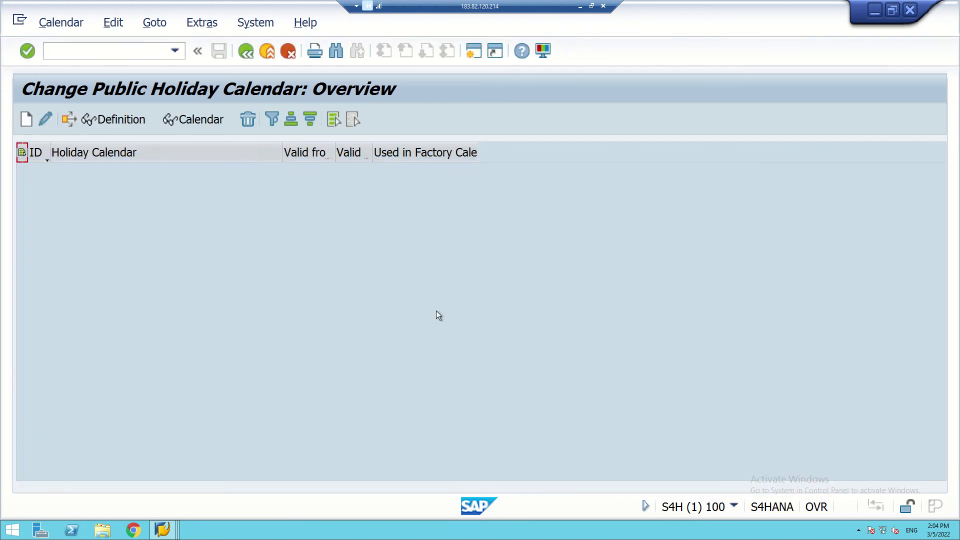
# - Leave the filtered list and reopen the full holiday calendar overview in change mode
pyautogui.click(249, 51)
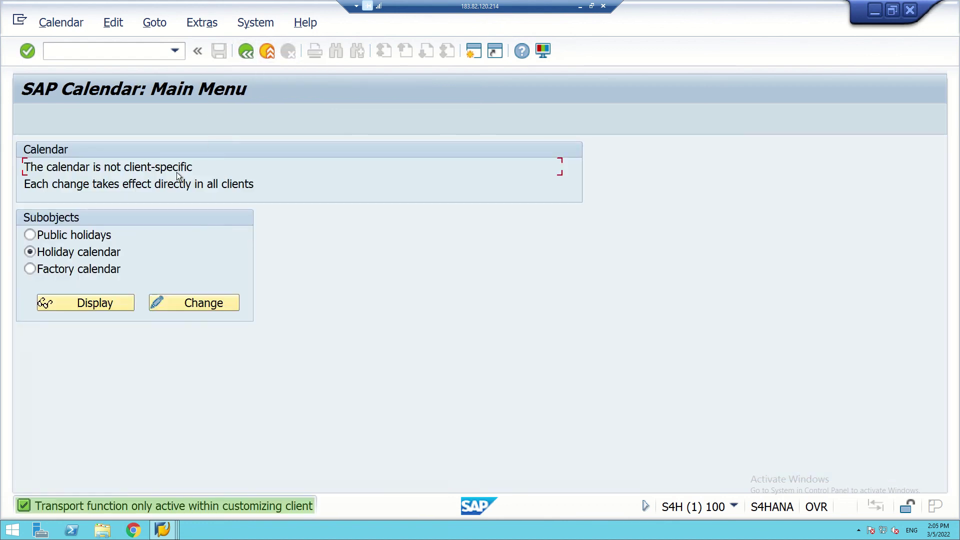
pyautogui.click(184, 301)
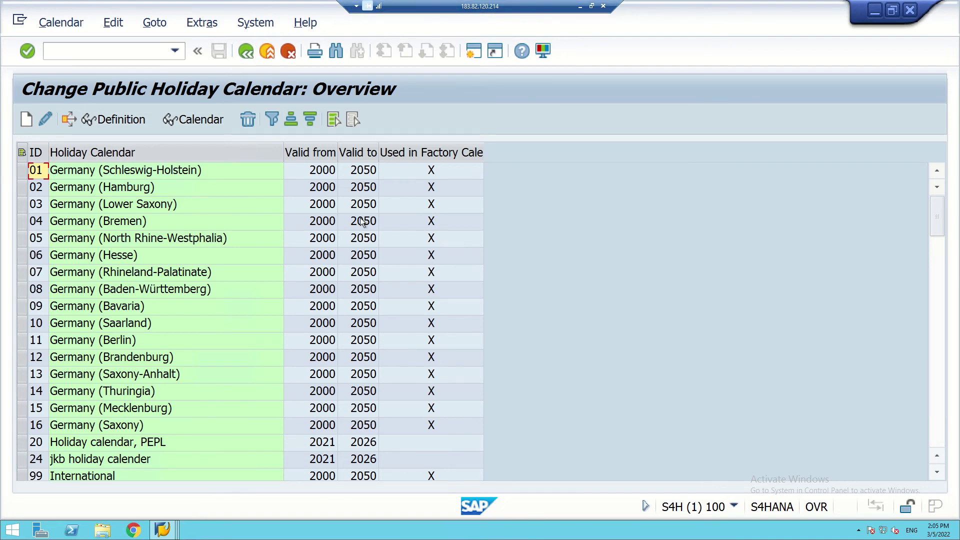
pyautogui.click(43, 118)
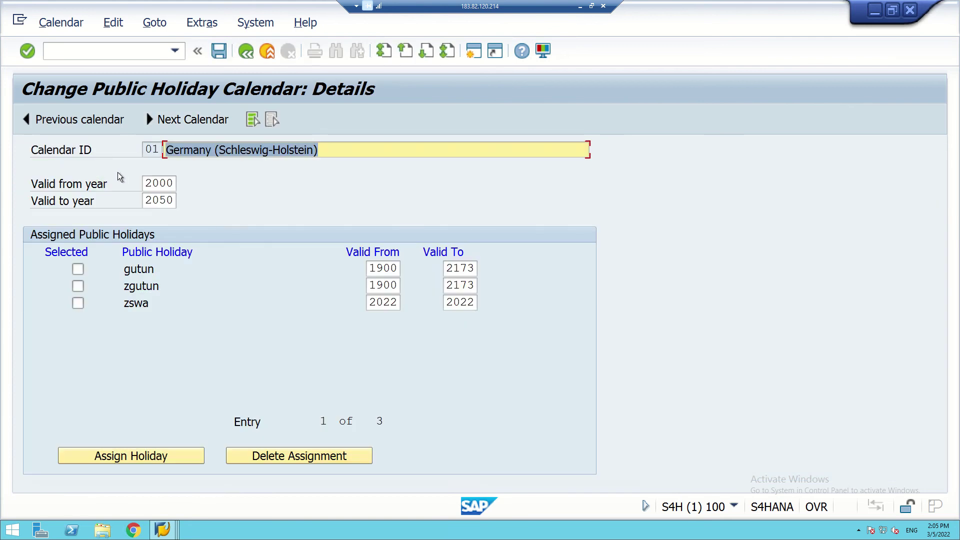
pyautogui.click(207, 50)
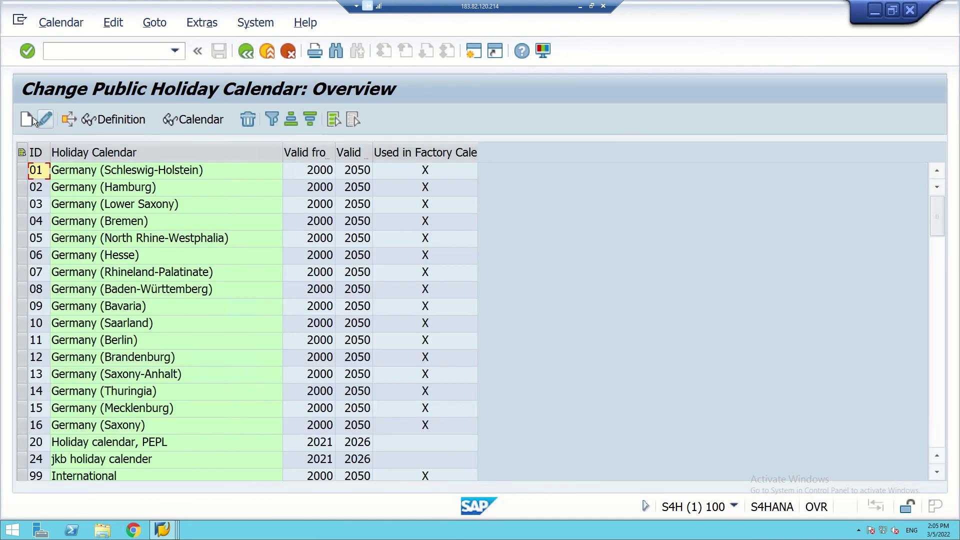
# - Create a new holiday calendar with ID CK and the description "Calender Holidays" followed by the owner's surname in parentheses
pyautogui.click(32, 117)
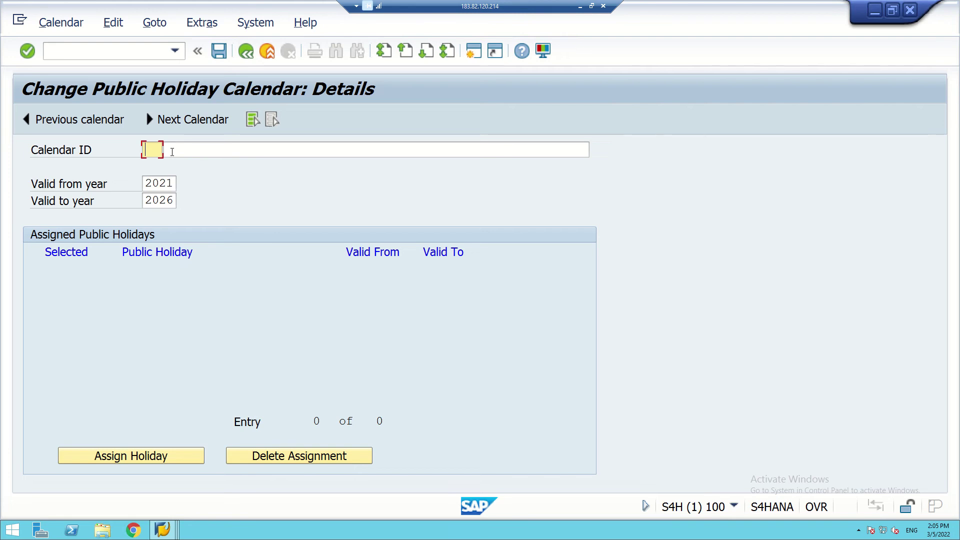
pyautogui.write('CK')
pyautogui.click(351, 152)
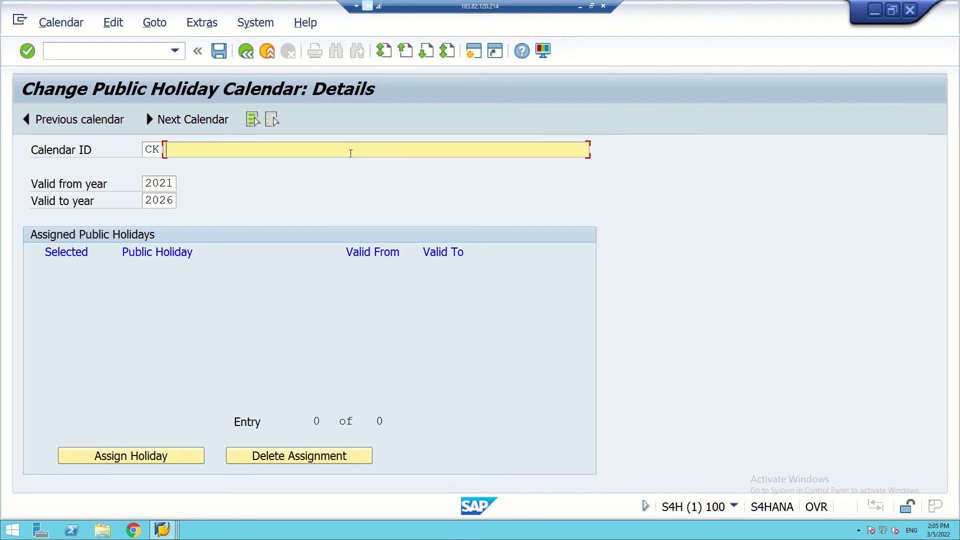
pyautogui.write('Calender Holid')
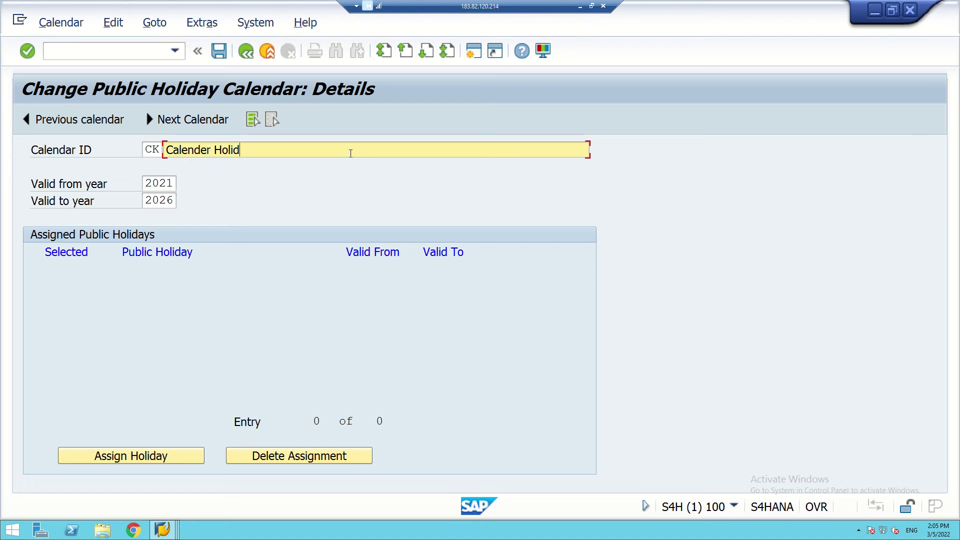
pyautogui.write('ays (Sahoo)')
# - Set the calendar's validity from year 2022 to 2027 and open the list of public holidays for assignment
pyautogui.click(170, 182)
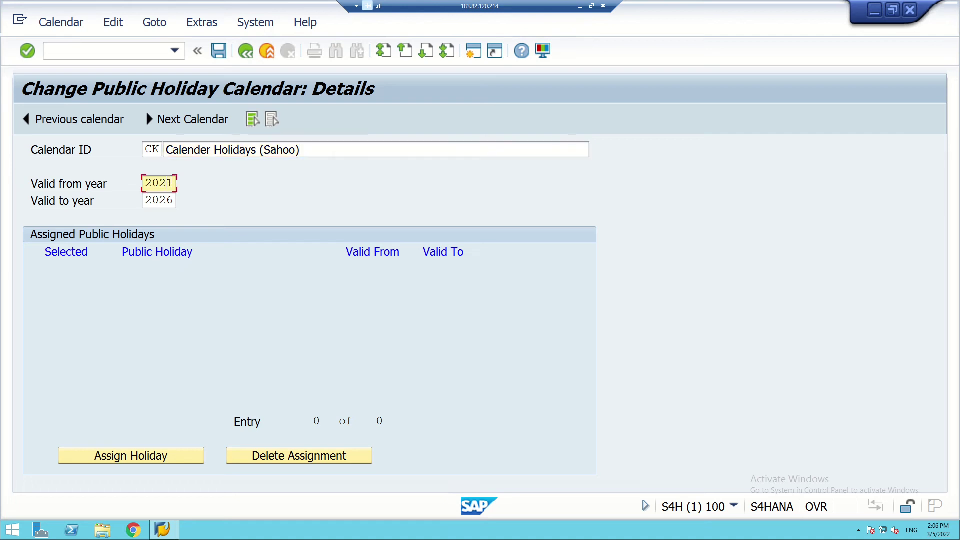
pyautogui.press('Delete')
pyautogui.write('2')
pyautogui.click(169, 200)
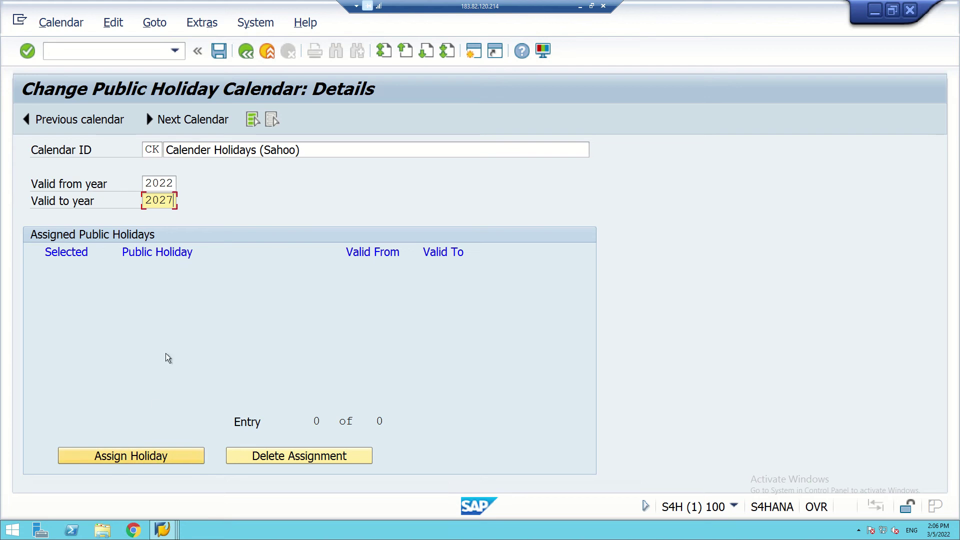
pyautogui.click(147, 257)
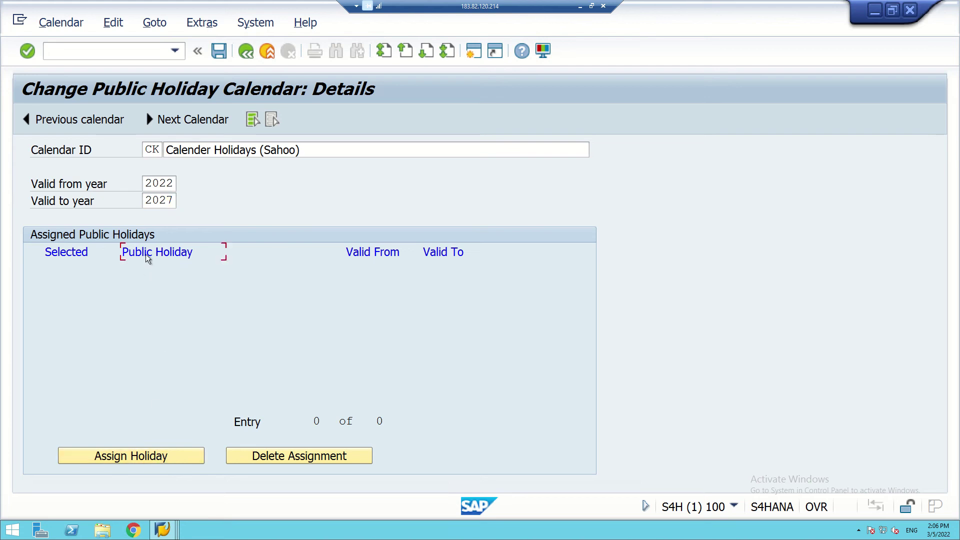
pyautogui.click(135, 455)
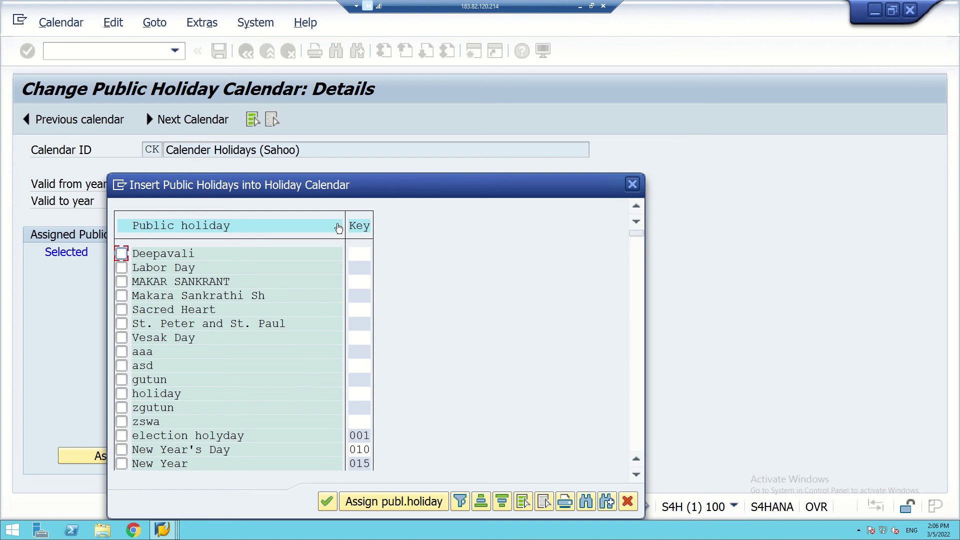
pyautogui.click(353, 226)
pyautogui.click(460, 501)
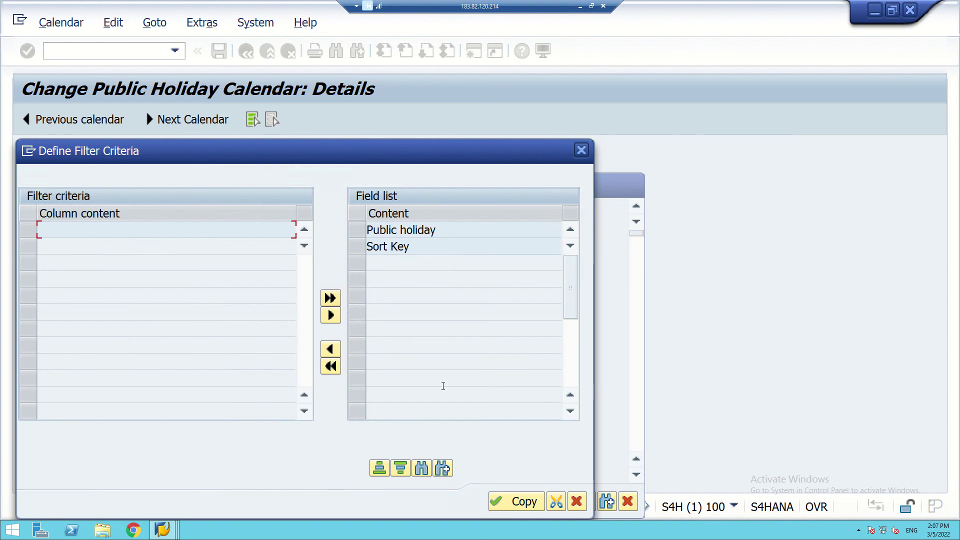
pyautogui.click(582, 150)
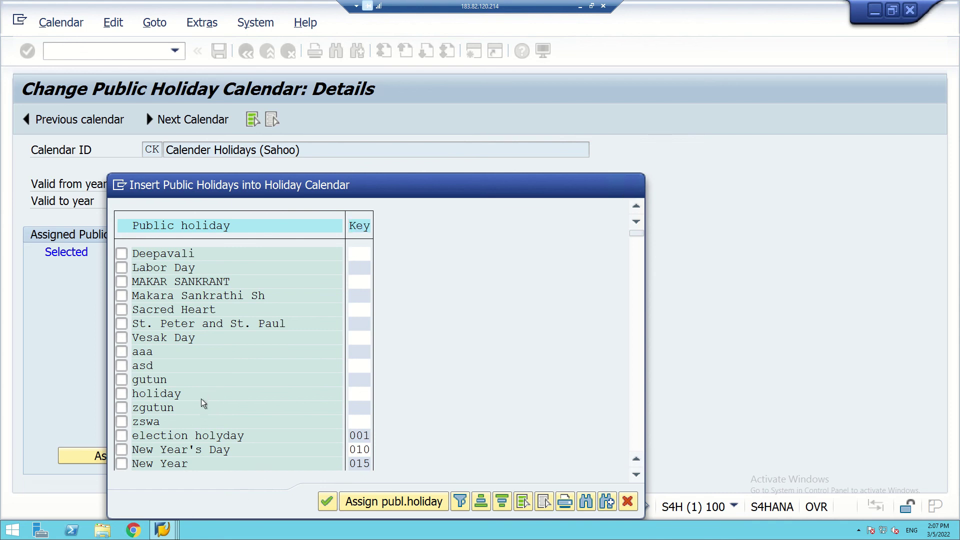
pyautogui.scroll(-7, 201, 398)
pyautogui.scroll(-7, 245, 359)
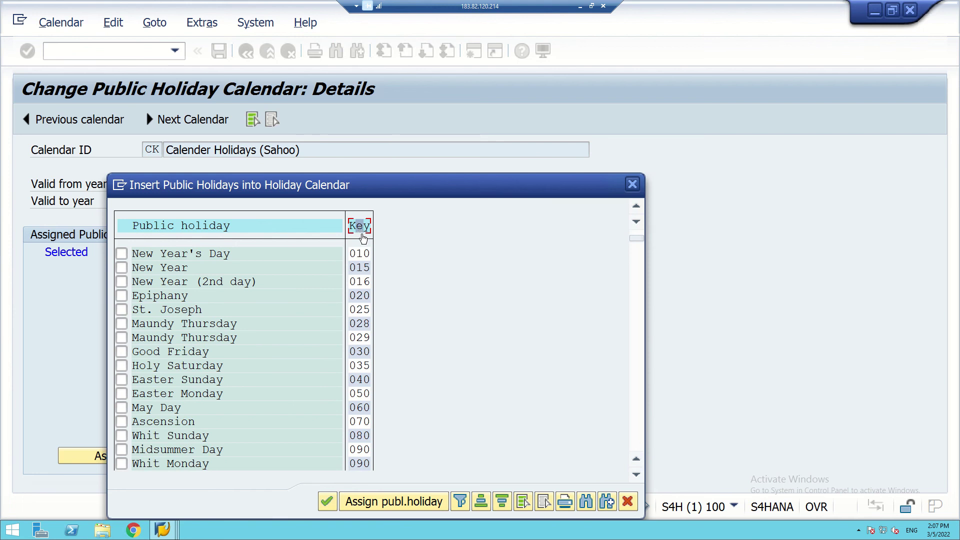
pyautogui.click(460, 500)
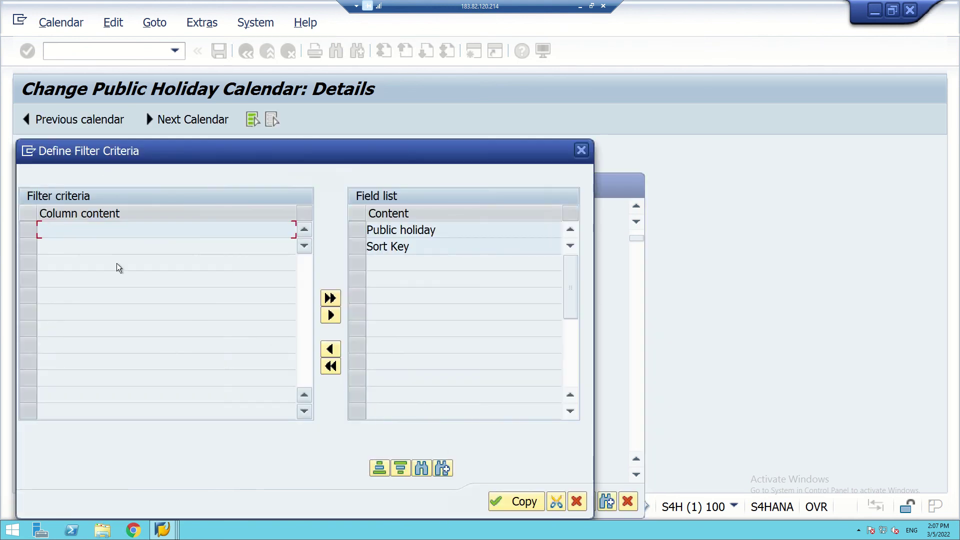
pyautogui.click(514, 504)
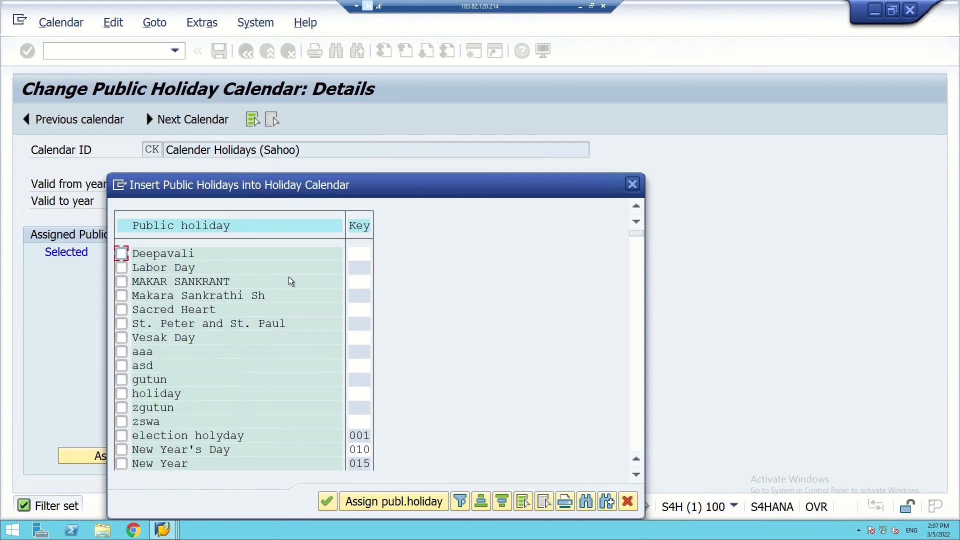
pyautogui.scroll(-1, 174, 296)
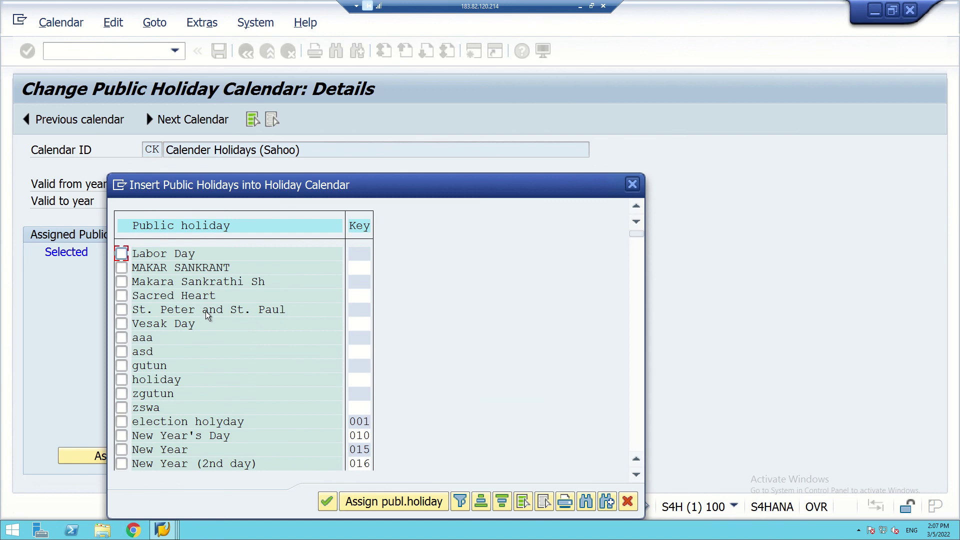
pyautogui.scroll(-1, 205, 311)
pyautogui.click(460, 502)
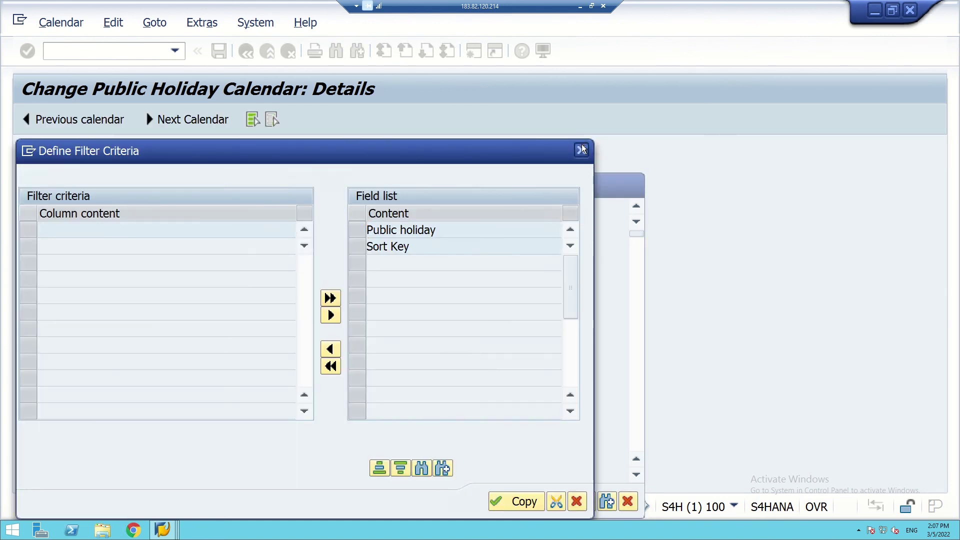
pyautogui.click(582, 150)
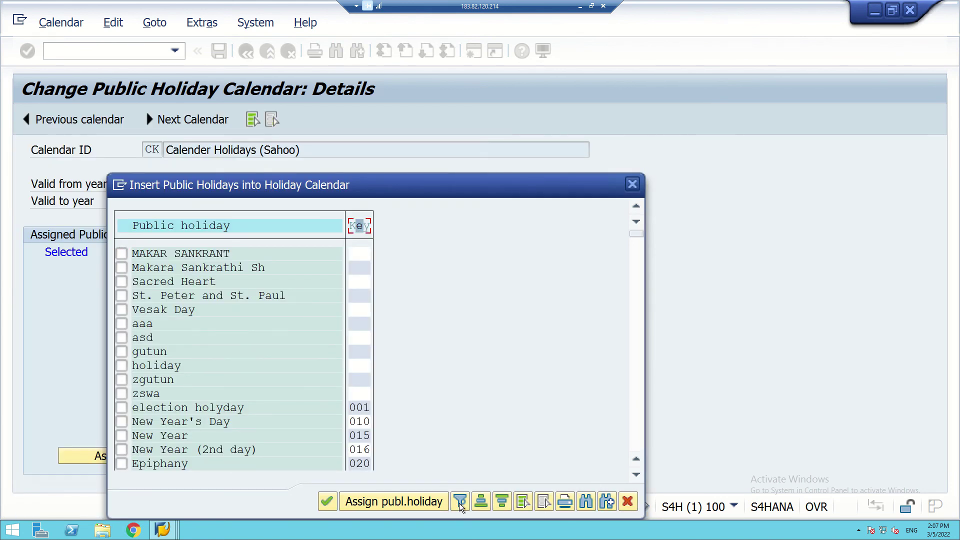
# - Filter the public holidays by sort key SA1 and assign Dussehara (India) and Repulic Day to the calendar
pyautogui.click(459, 501)
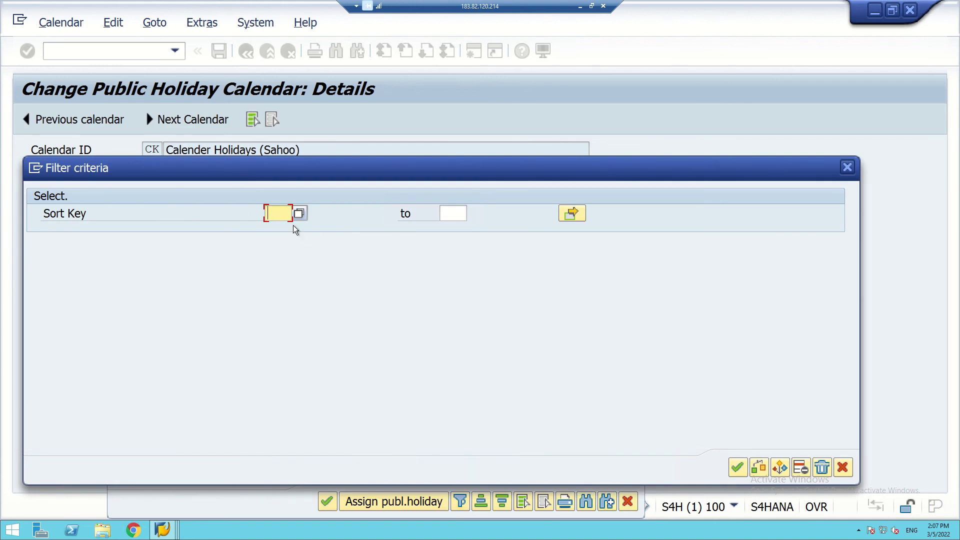
pyautogui.write('SA1')
pyautogui.click(738, 467)
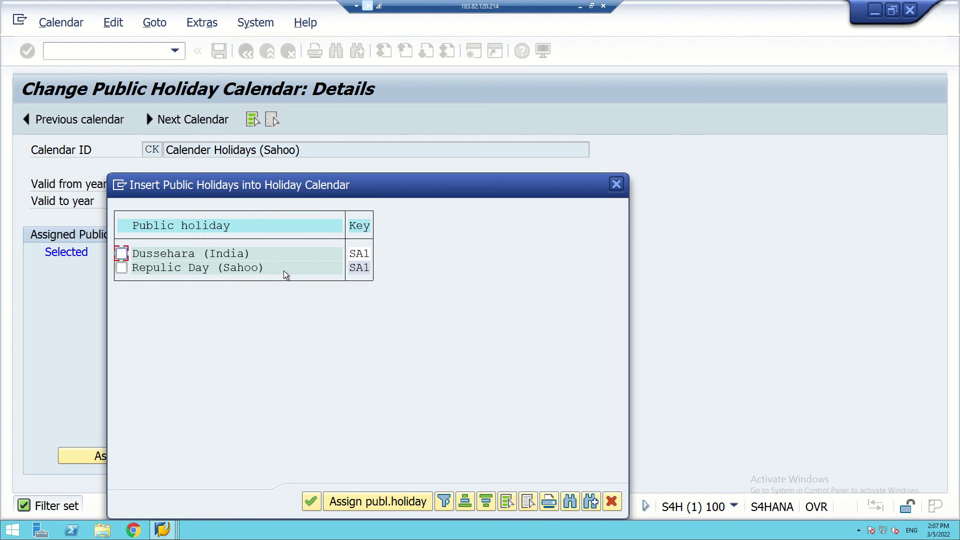
pyautogui.click(121, 253)
pyautogui.click(122, 269)
pyautogui.click(349, 506)
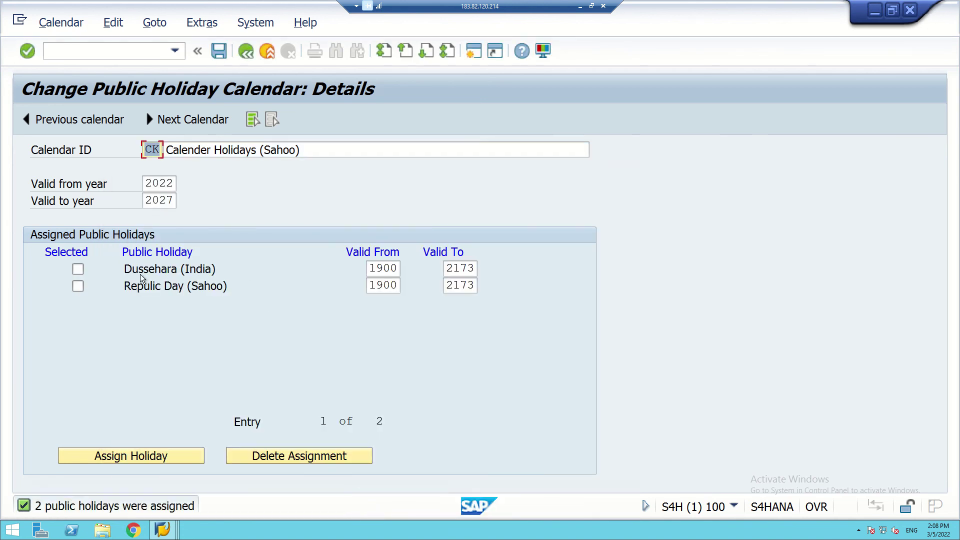
# - Mark both assigned holidays as selected and set the validity of Dussehara (India) from 2022 to 2022
pyautogui.click(74, 269)
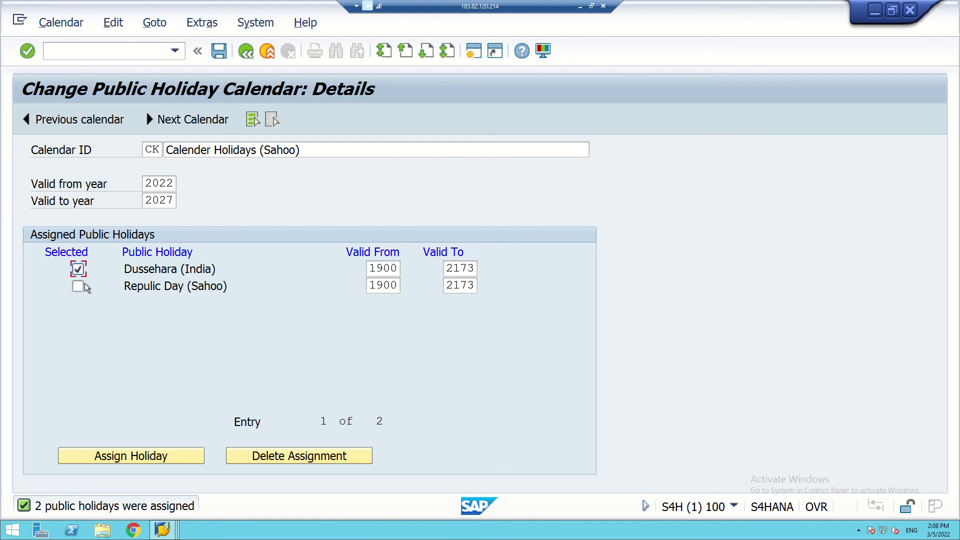
pyautogui.click(79, 286)
pyautogui.click(371, 269)
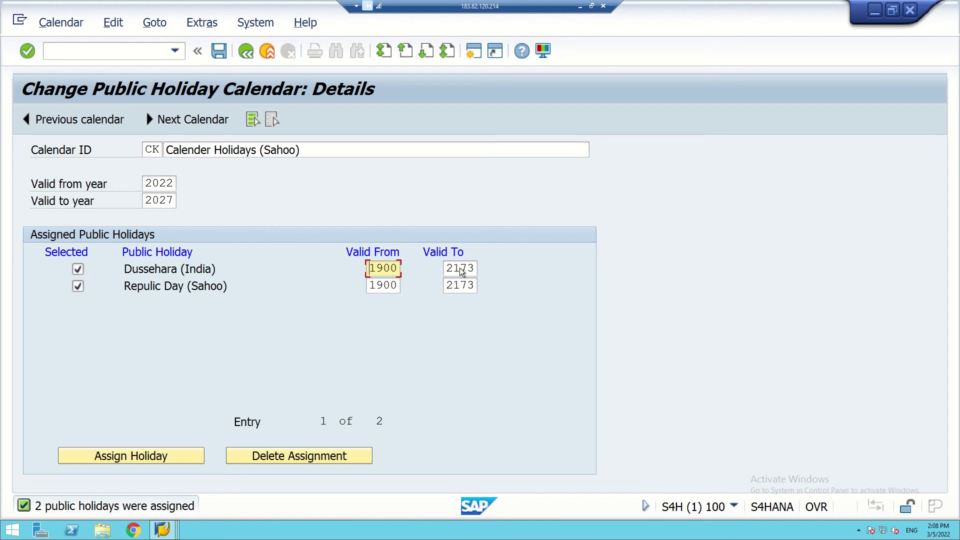
pyautogui.press('Delete')
pyautogui.press('Delete')
pyautogui.press('Delete')
pyautogui.press('Delete')
pyautogui.write('2022')
pyautogui.click(454, 269)
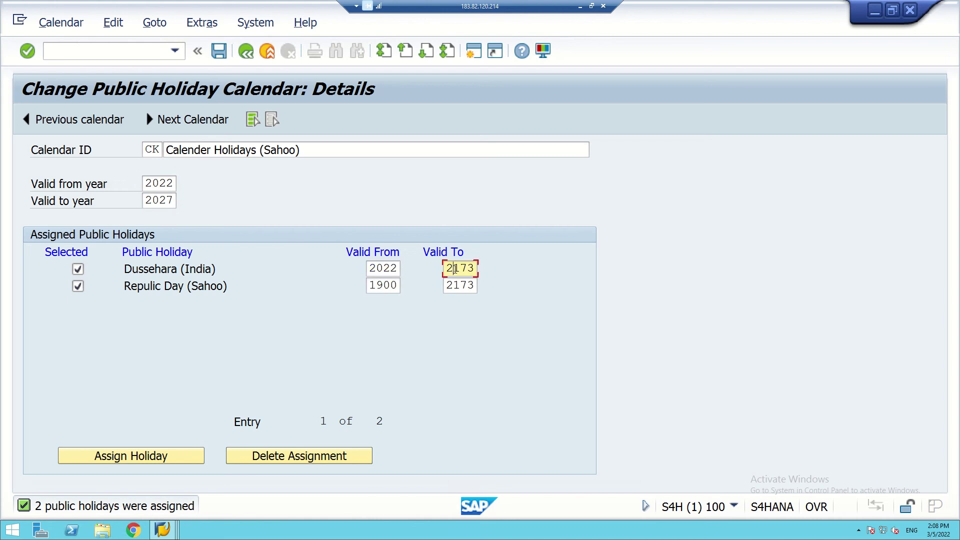
pyautogui.press('Delete')
pyautogui.press('Delete')
pyautogui.press('Delete')
pyautogui.write('2')
pyautogui.press('BackSpace')
pyautogui.write('022')
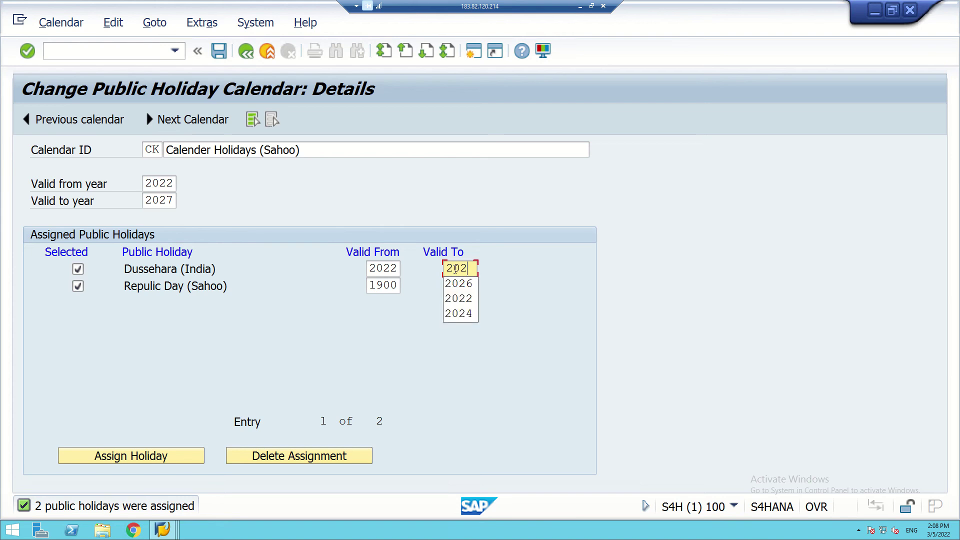
# - Set the validity of the Repulic Day assignment from 2022 to 2027
pyautogui.click(369, 285)
pyautogui.press('Delete')
pyautogui.press('Delete')
pyautogui.press('Delete')
pyautogui.press('Delete')
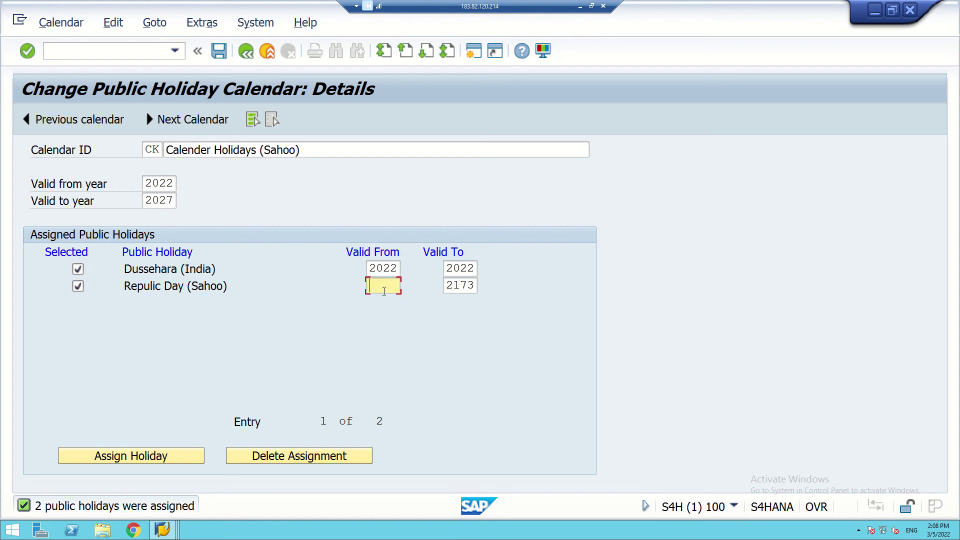
pyautogui.write('202')
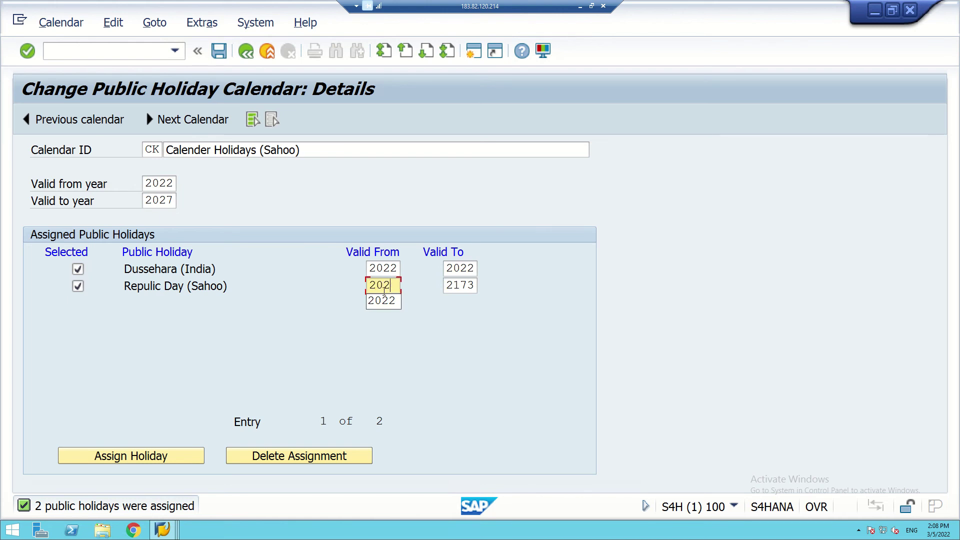
pyautogui.write('2')
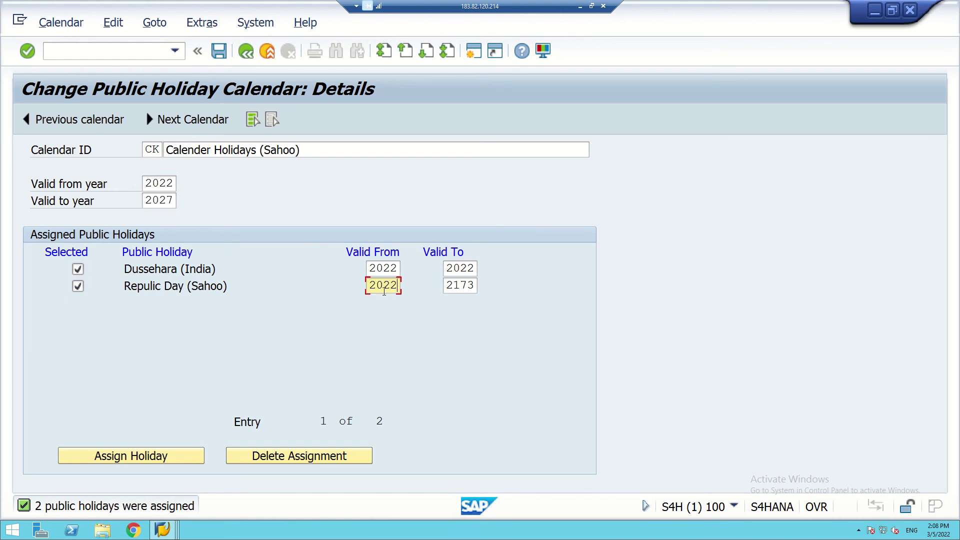
pyautogui.click(453, 286)
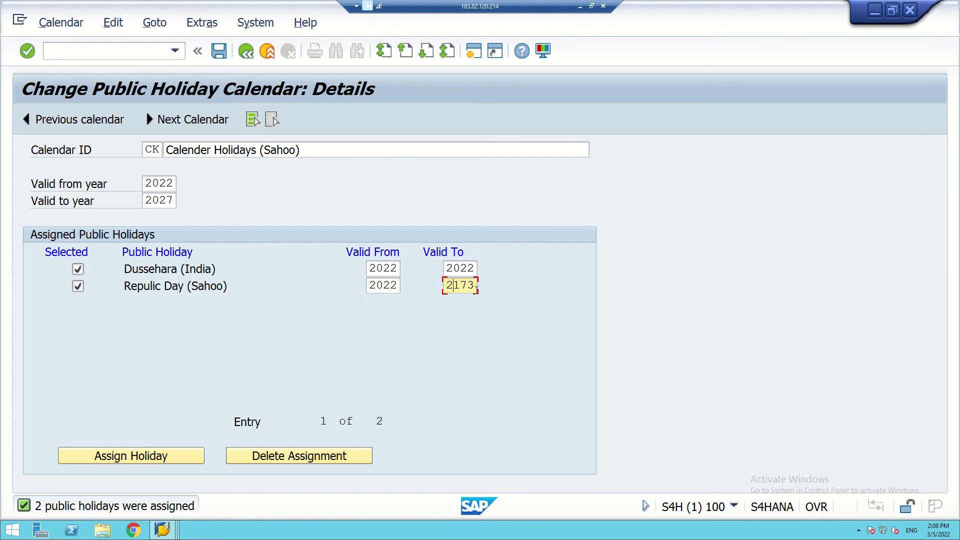
pyautogui.press('Delete')
pyautogui.press('Delete')
pyautogui.press('Delete')
pyautogui.write('02')
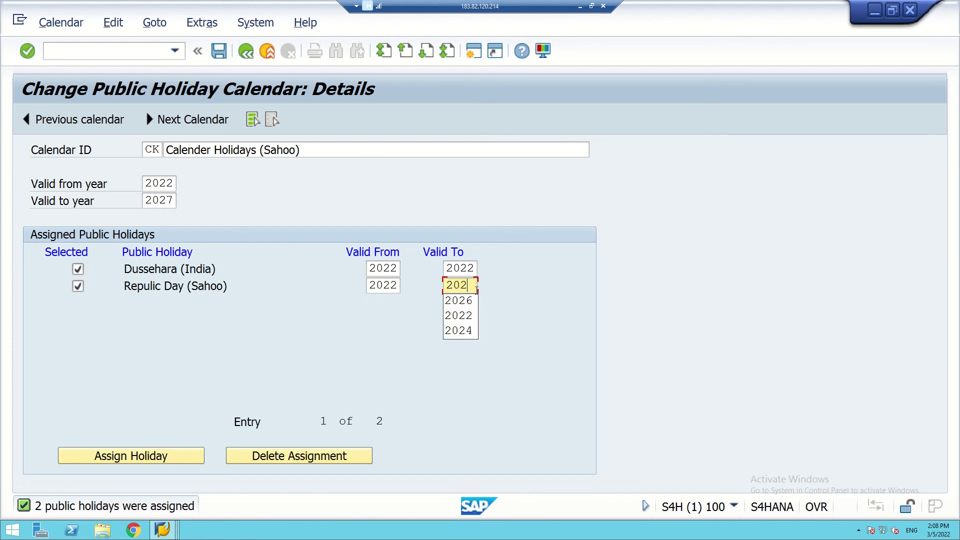
pyautogui.write('7')
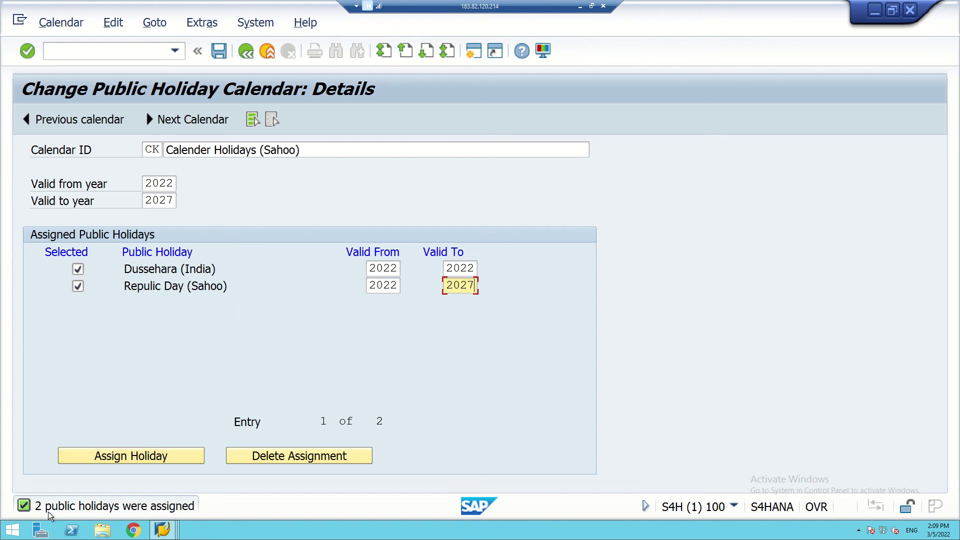
# - Close the assignment list without adding further holidays, save holiday calendar CK and acknowledge the transport notice
pyautogui.click(144, 452)
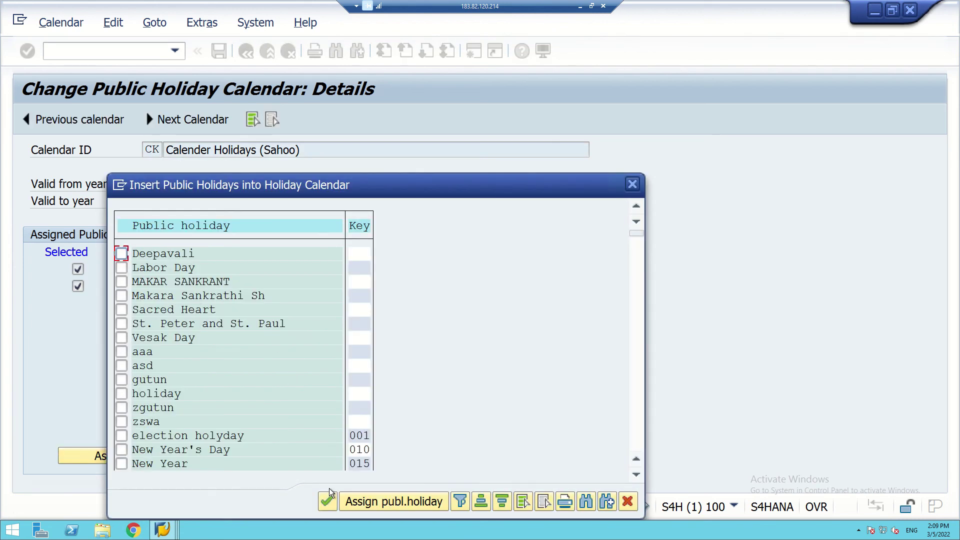
pyautogui.click(326, 502)
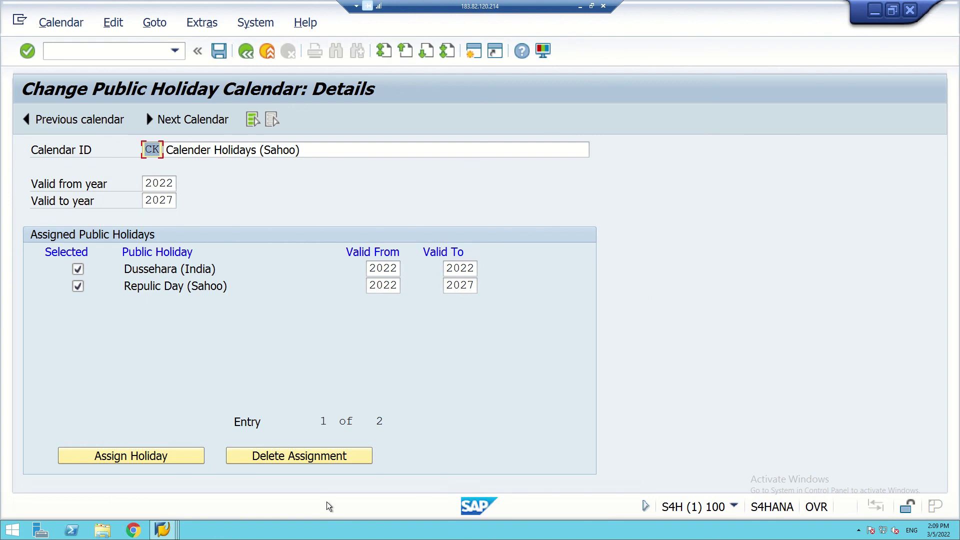
pyautogui.click(221, 51)
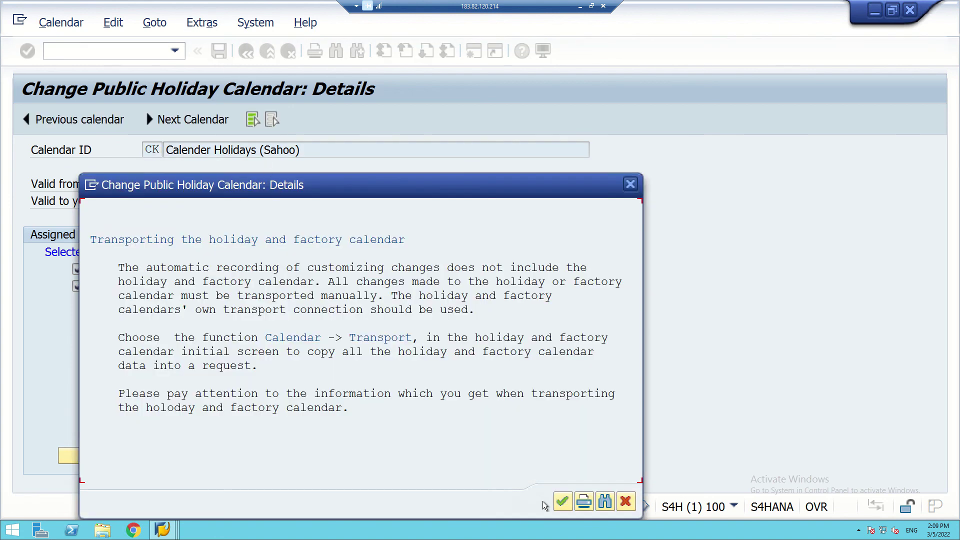
pyautogui.click(561, 502)
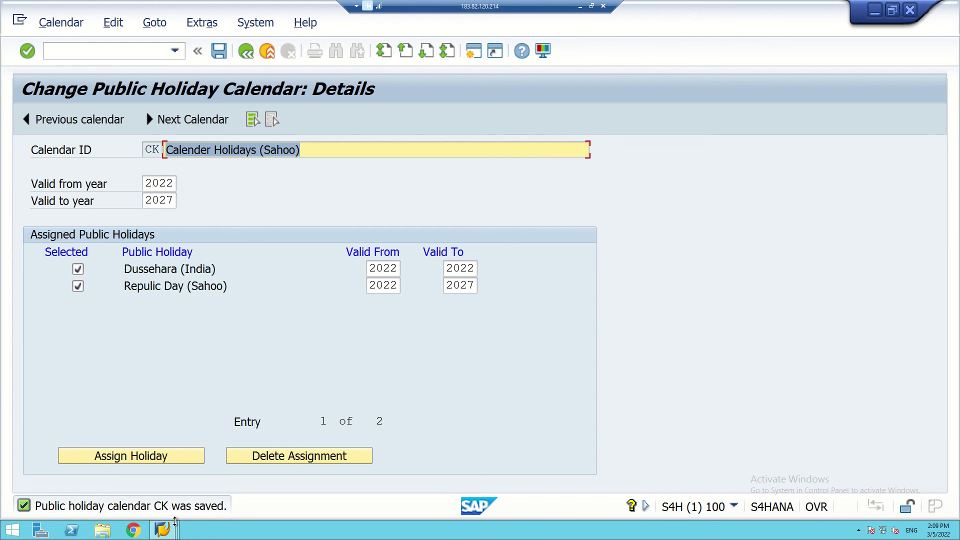
pyautogui.moveTo(175, 527)
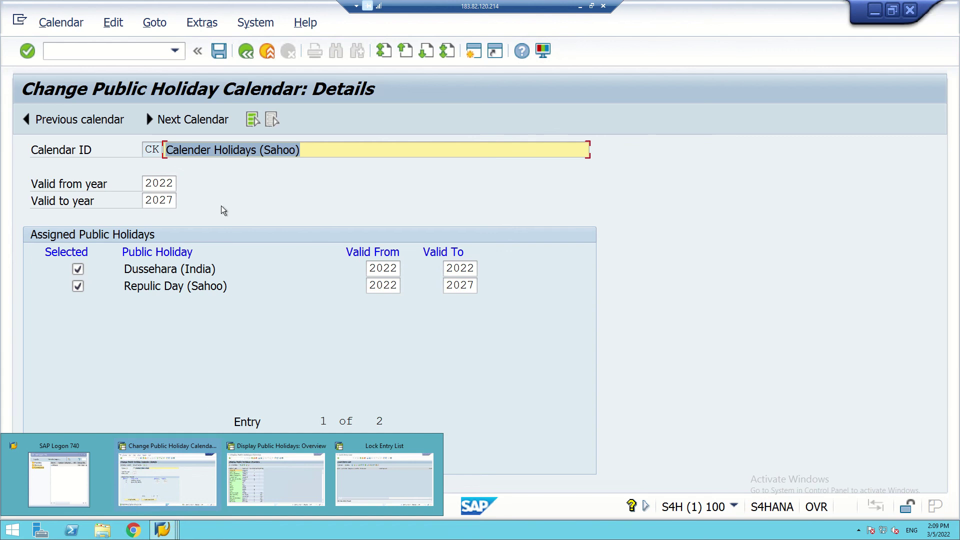
pyautogui.click(222, 53)
# - Return to the public holiday calendar overview and filter it by holiday calendar ID CK
pyautogui.click(247, 52)
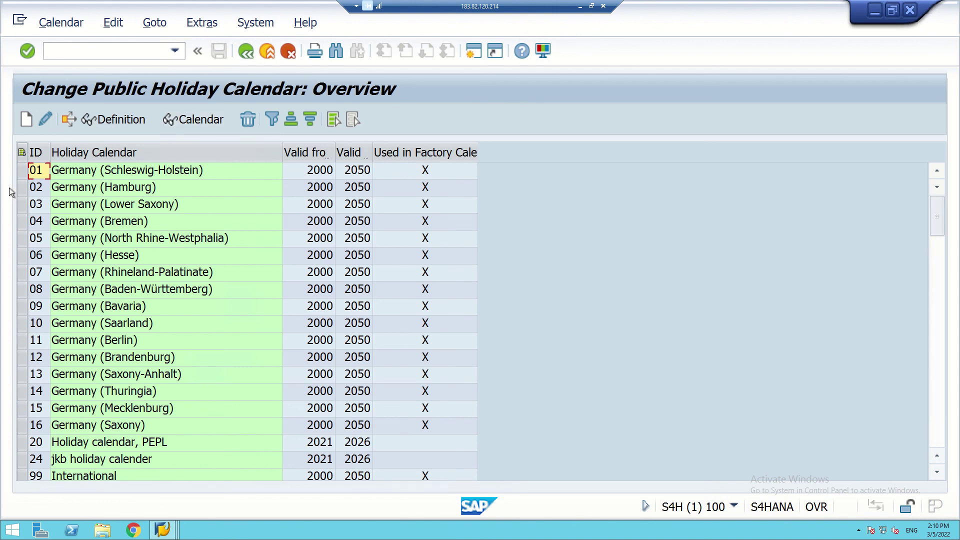
pyautogui.scroll(-2, 74, 310)
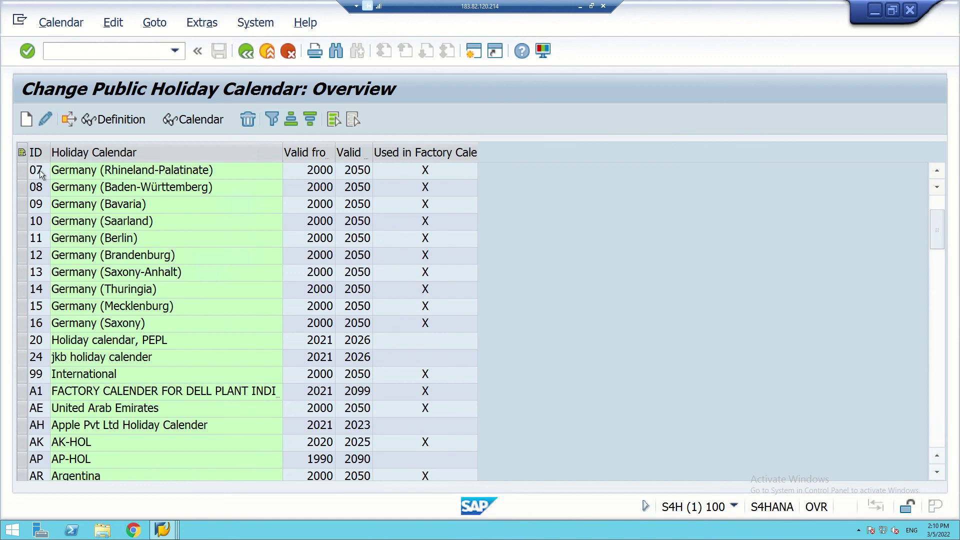
pyautogui.click(36, 152)
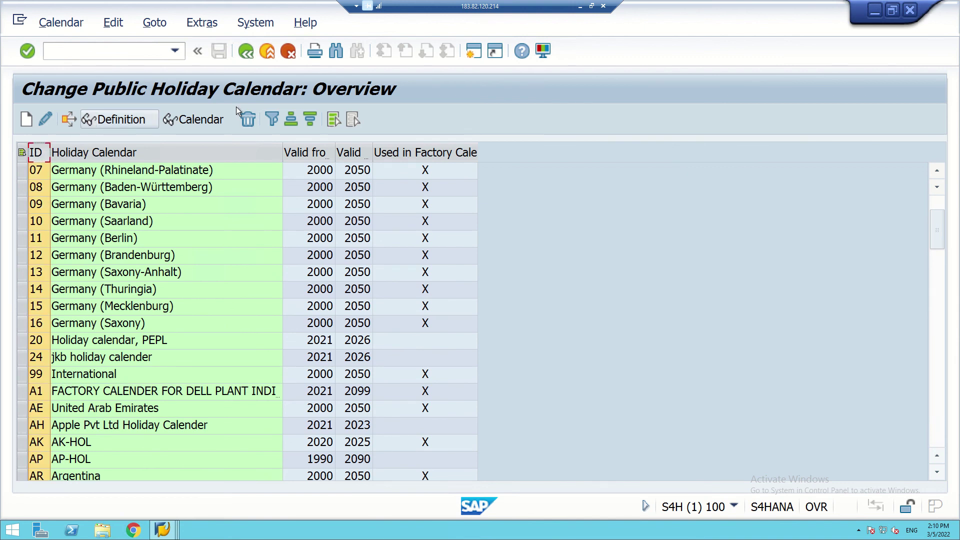
pyautogui.click(271, 118)
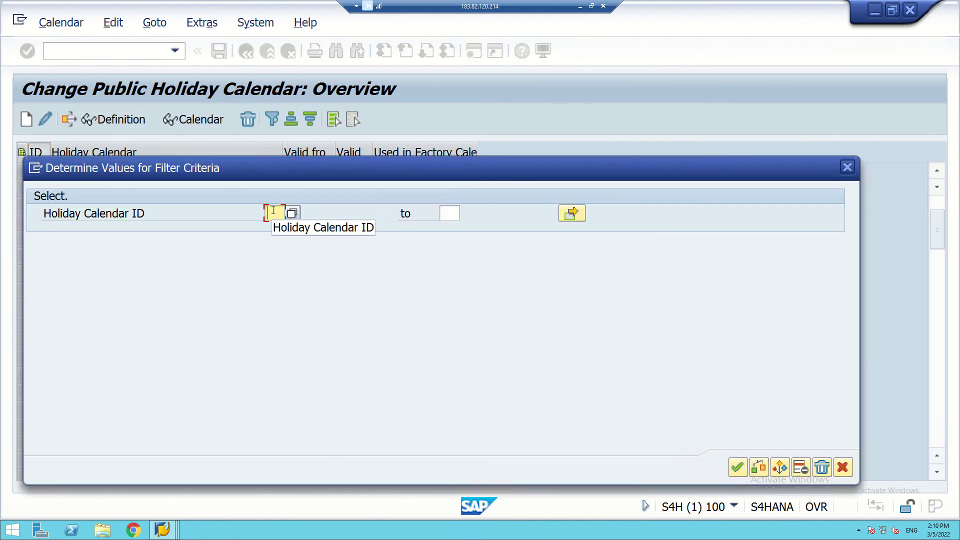
pyautogui.write('SA')
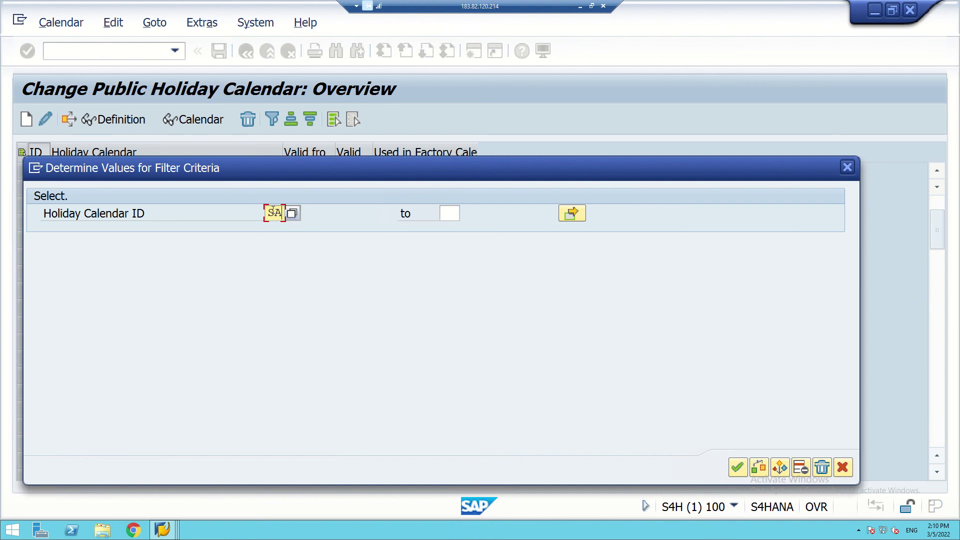
pyautogui.press('BackSpace')
pyautogui.press('BackSpace')
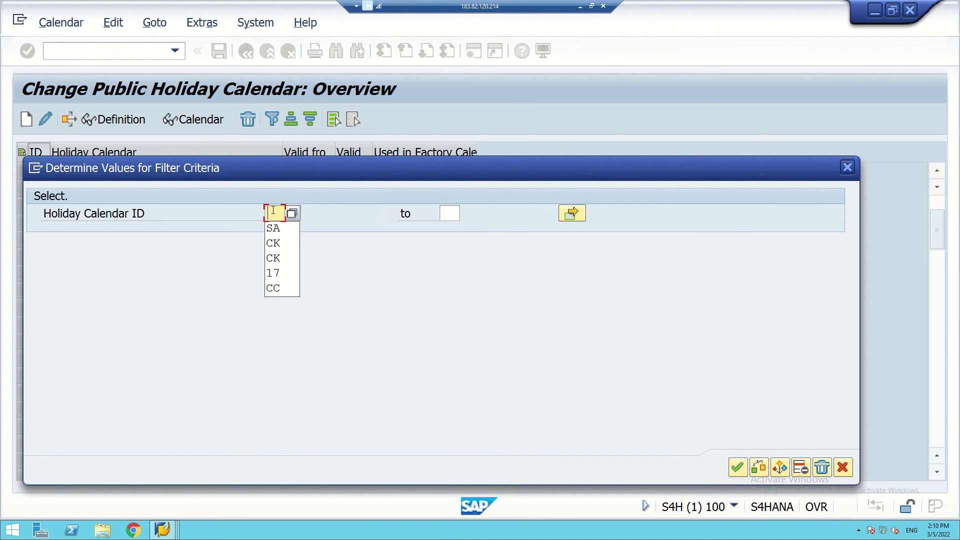
pyautogui.click(273, 244)
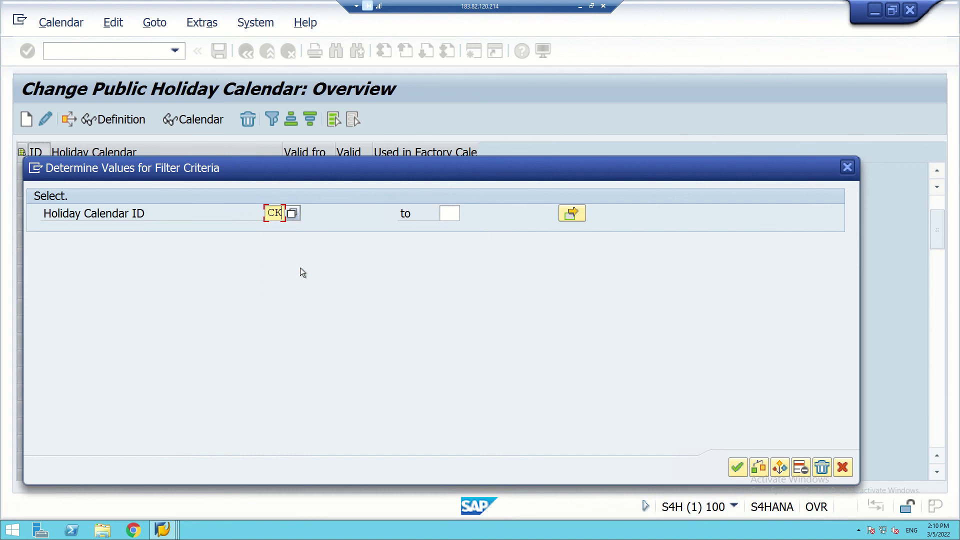
pyautogui.click(735, 469)
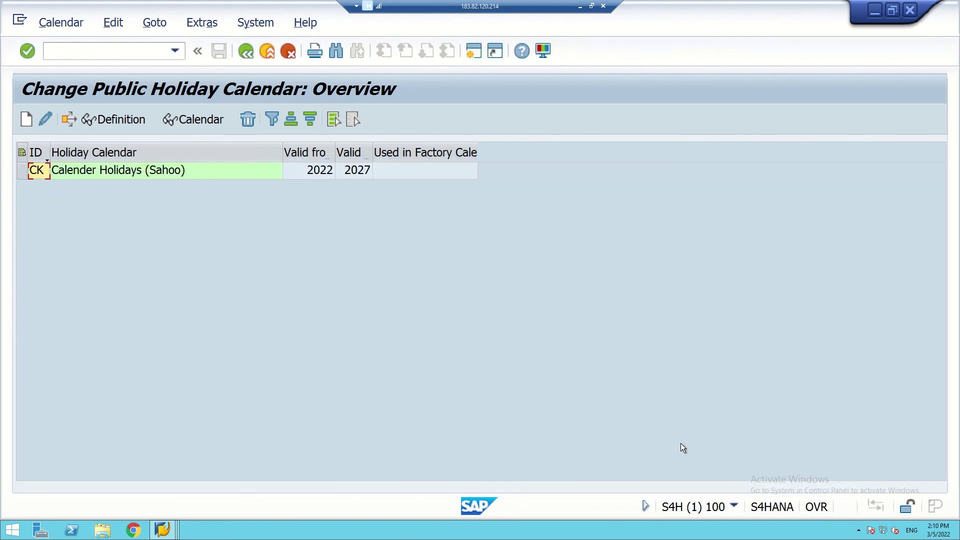
# - Display the year overview of holiday calendar CK and open the detailed holiday overview for 2022
pyautogui.click(23, 170)
pyautogui.click(204, 120)
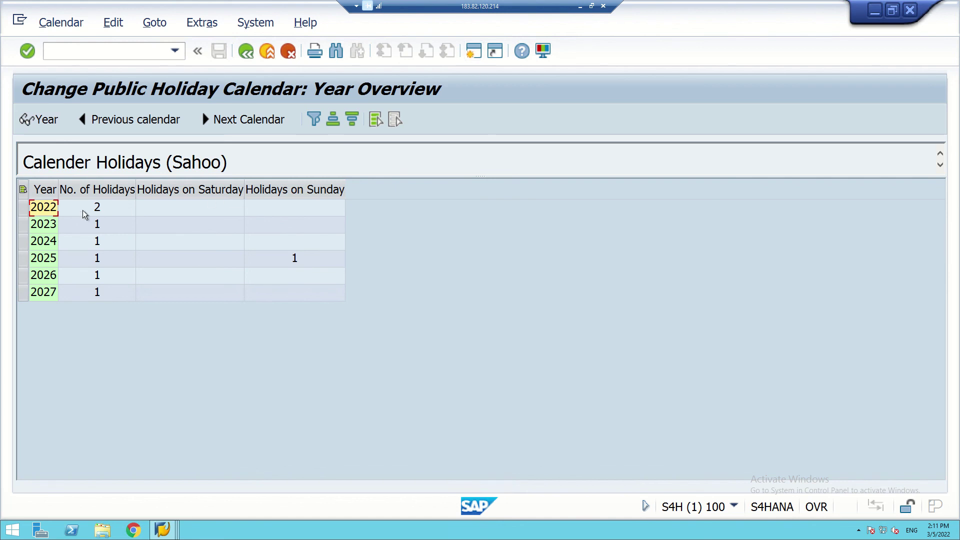
pyautogui.click(97, 209)
pyautogui.doubleClick(97, 207)
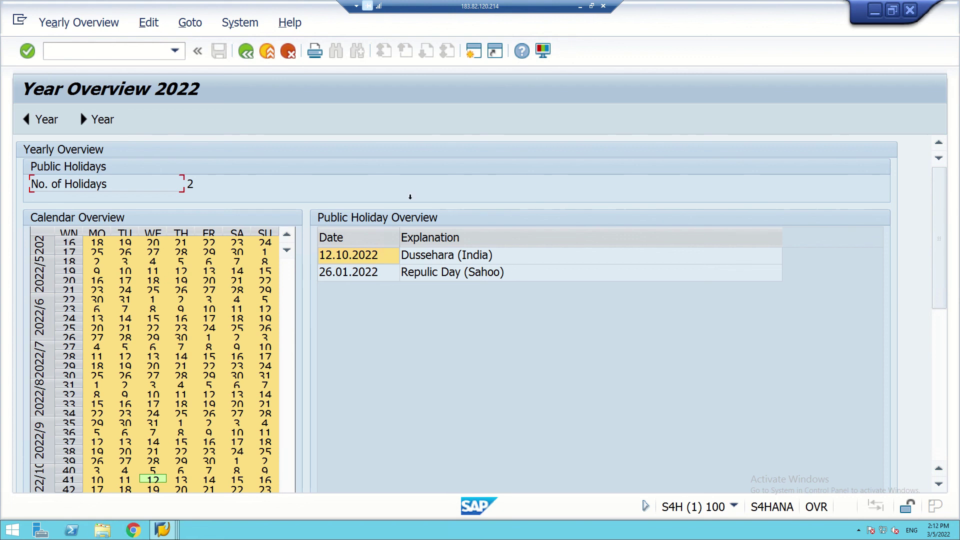
# - Start transaction SM30 in a new session
pyautogui.click(474, 53)
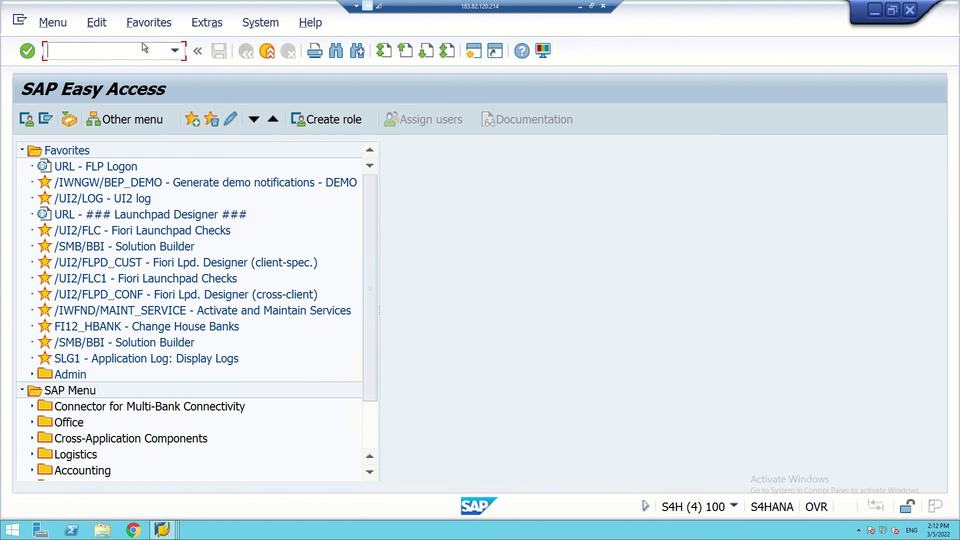
pyautogui.write('sm30')
pyautogui.press('Return')
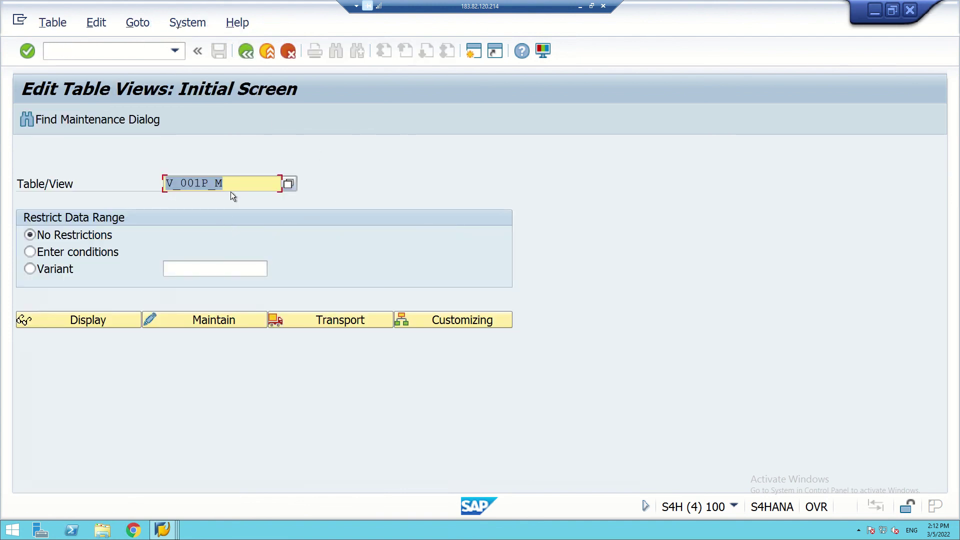
# - Open table view V_001P_M for maintenance with India as the country grouping
pyautogui.click(233, 184)
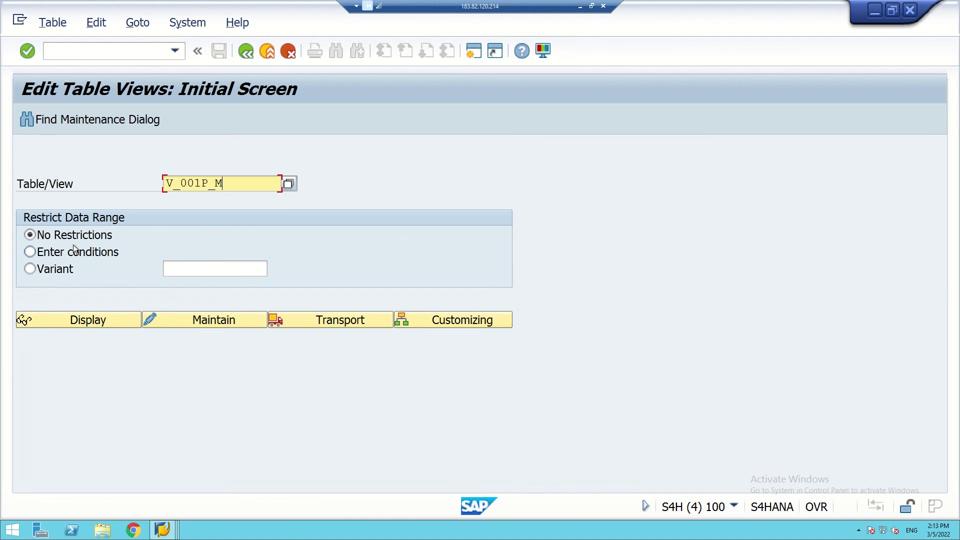
pyautogui.click(205, 321)
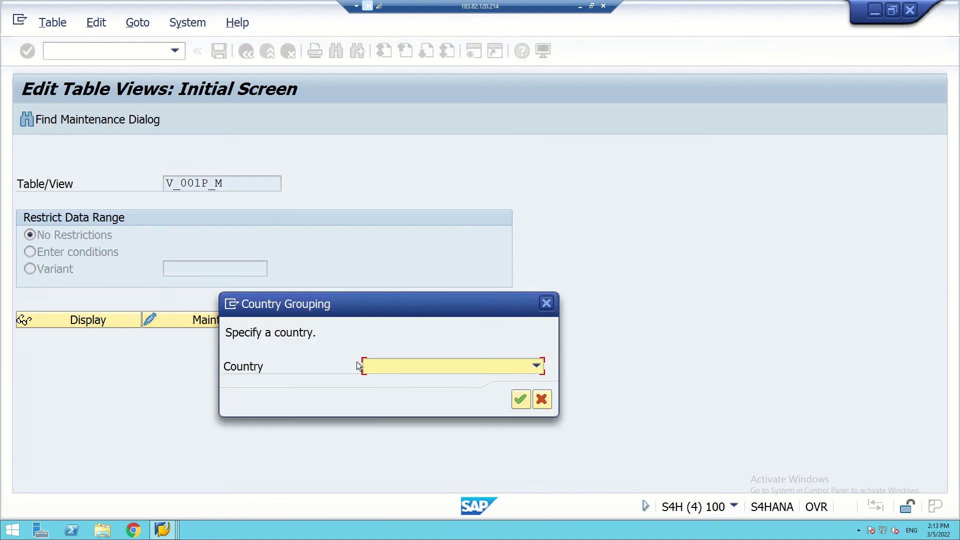
pyautogui.click(526, 365)
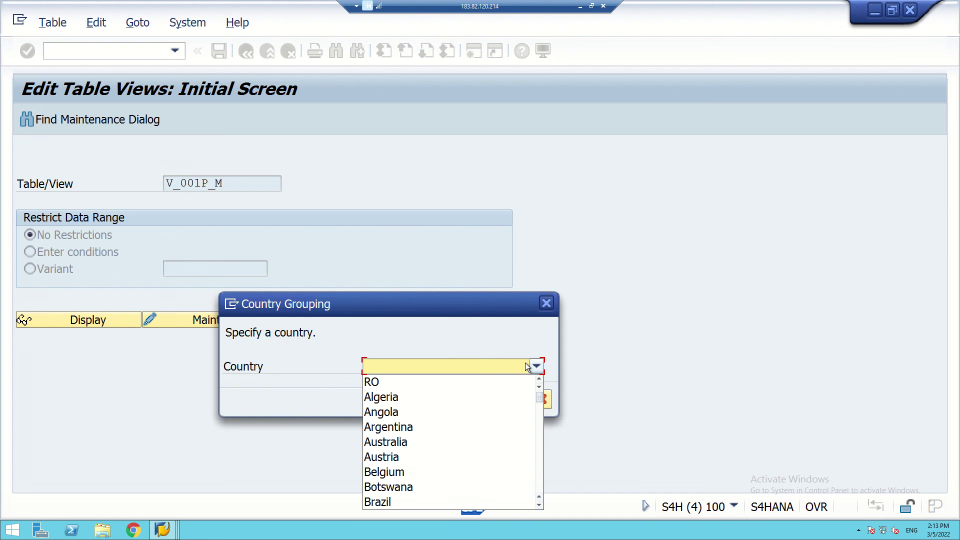
pyautogui.press('i')
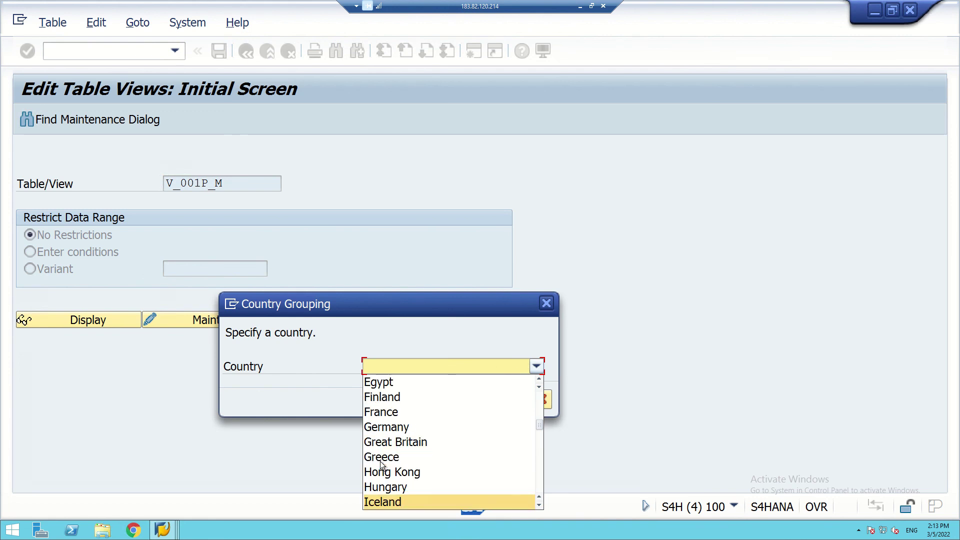
pyautogui.press('Down')
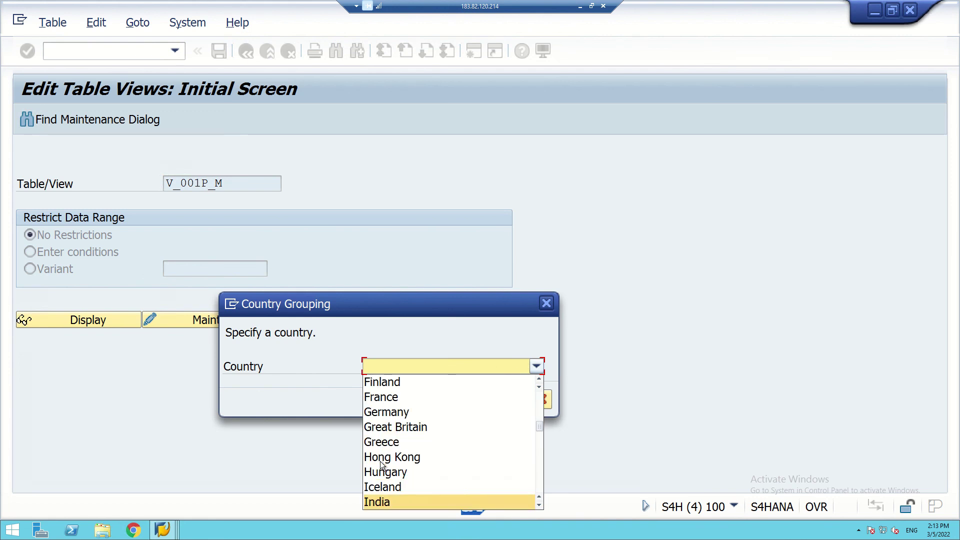
pyautogui.press('Return')
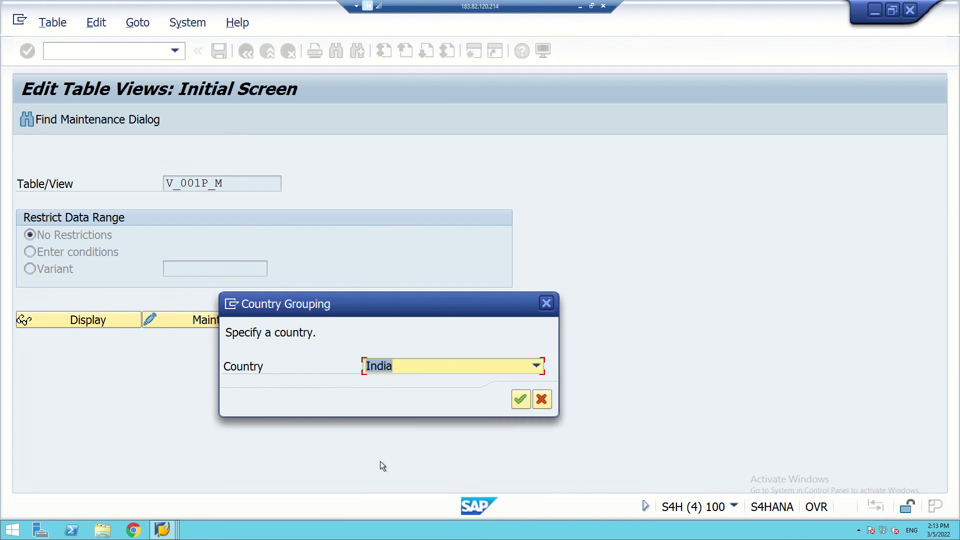
pyautogui.click(520, 399)
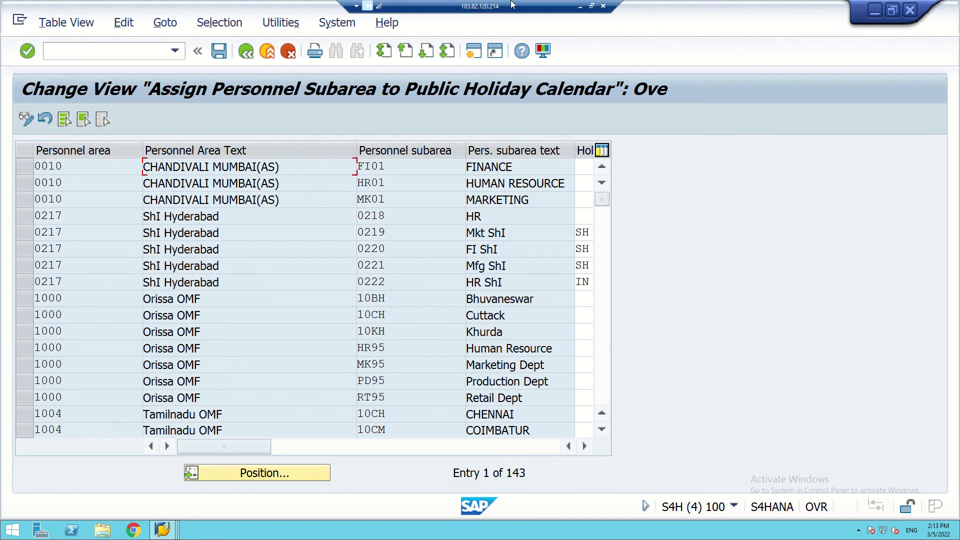
# - Switch to the PRESENTATION workbook in Excel, check the enterprise structure's personnel area codes, and return to the SAP session
pyautogui.click(580, 6)
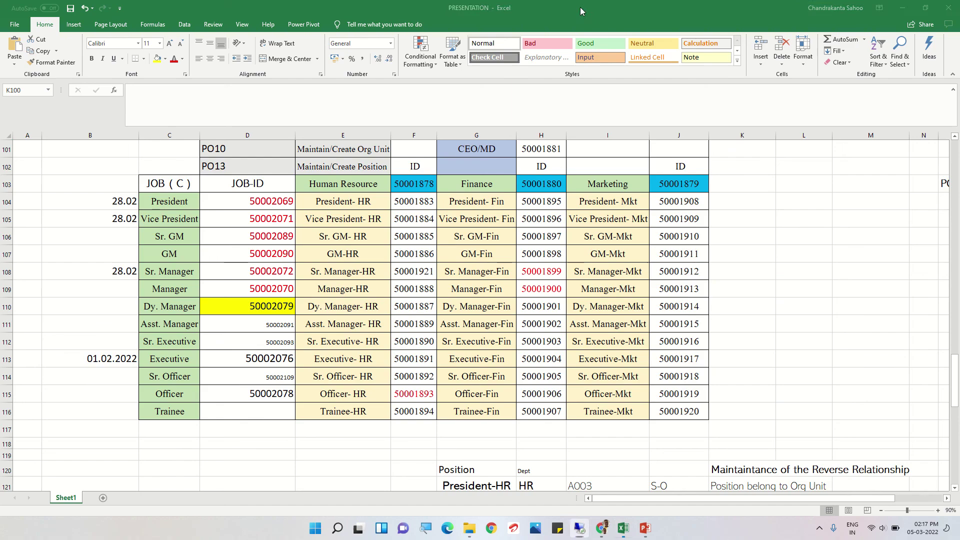
pyautogui.scroll(9, 497, 247)
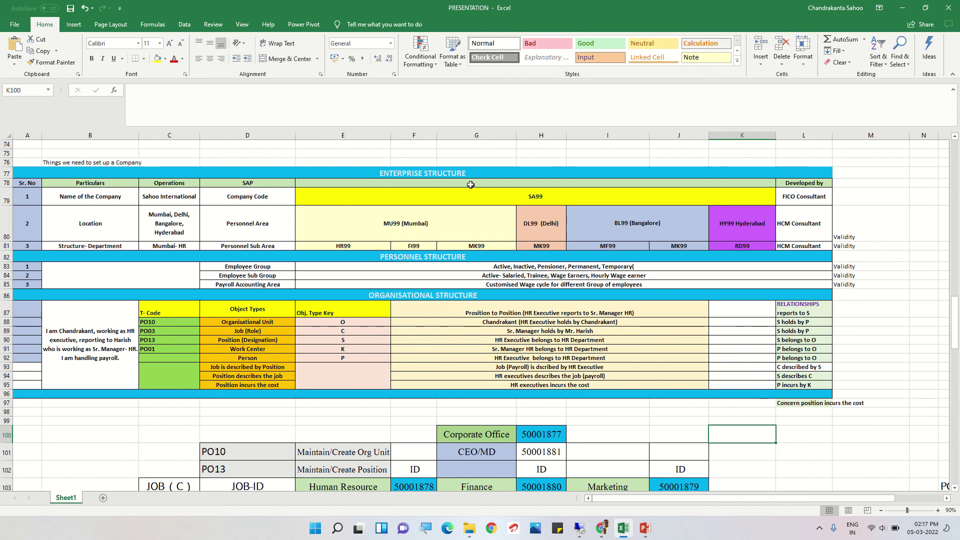
pyautogui.click(581, 528)
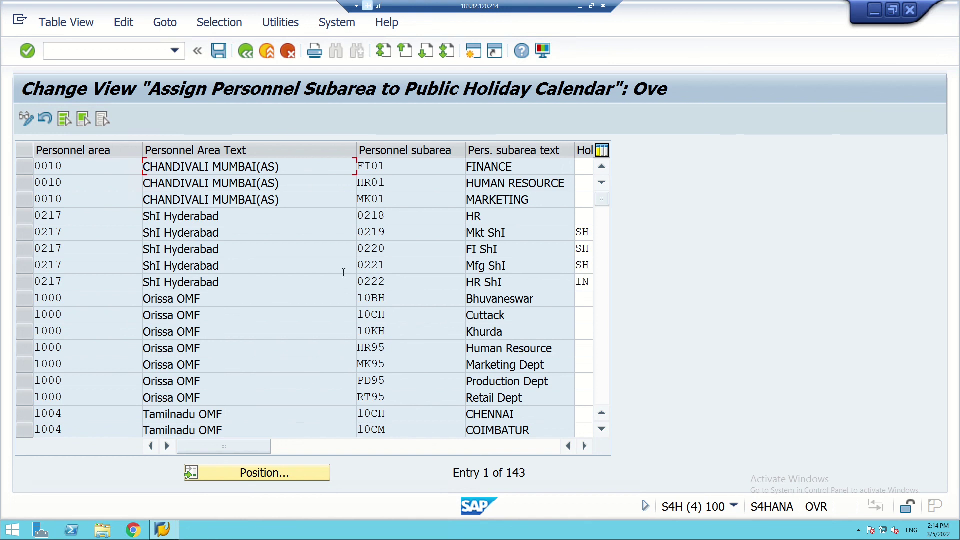
# - Position the assignment list at personnel area BL99 and look through the neighbouring entries for the Delhi area DL99
pyautogui.click(245, 476)
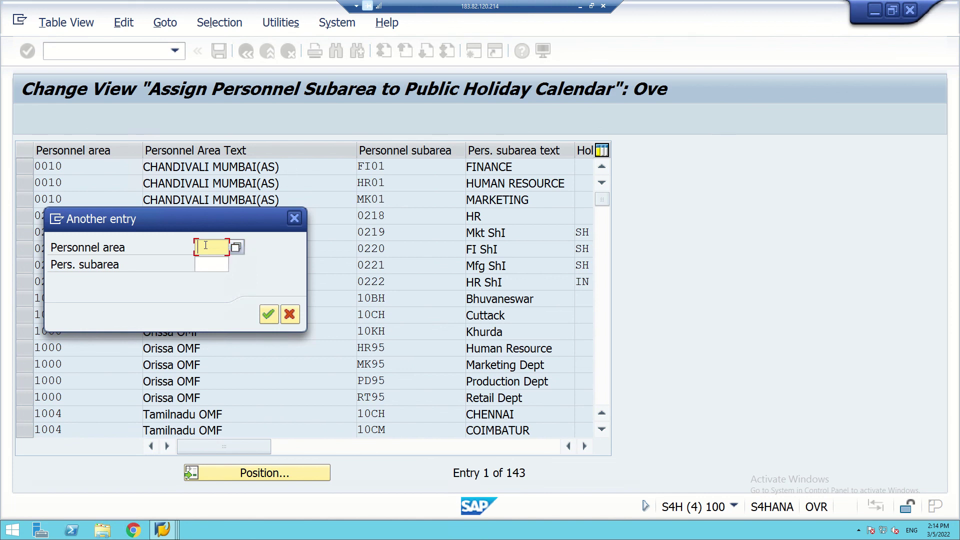
pyautogui.write('BL99')
pyautogui.click(270, 313)
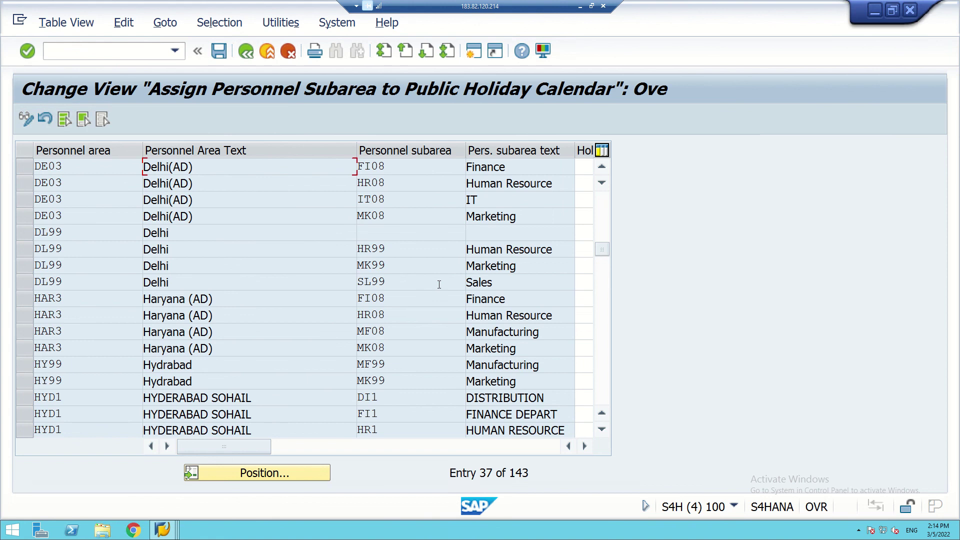
pyautogui.scroll(2, 437, 283)
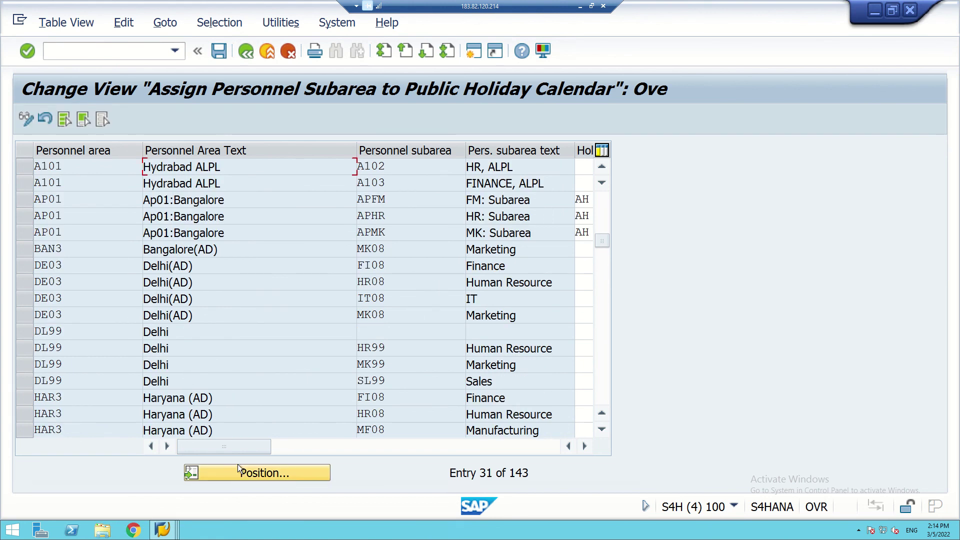
pyautogui.scroll(-6, 174, 294)
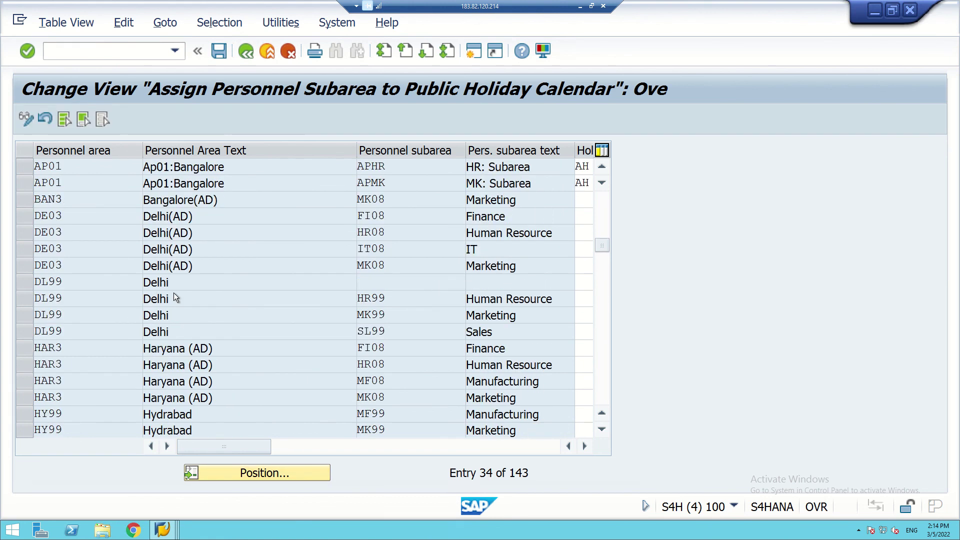
pyautogui.scroll(2, 174, 294)
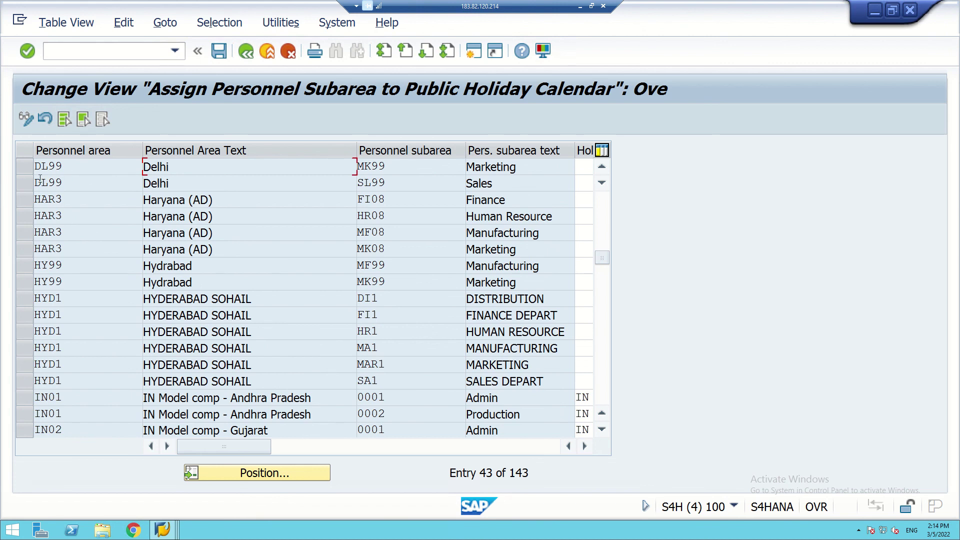
# - Assign holiday calendar CK to the MK99 and SL99 subareas of DL99 and save under the customizing request AS: Holiday Calender (CKS)
pyautogui.click(585, 168)
pyautogui.write('CK')
pyautogui.click(582, 185)
pyautogui.write('CK')
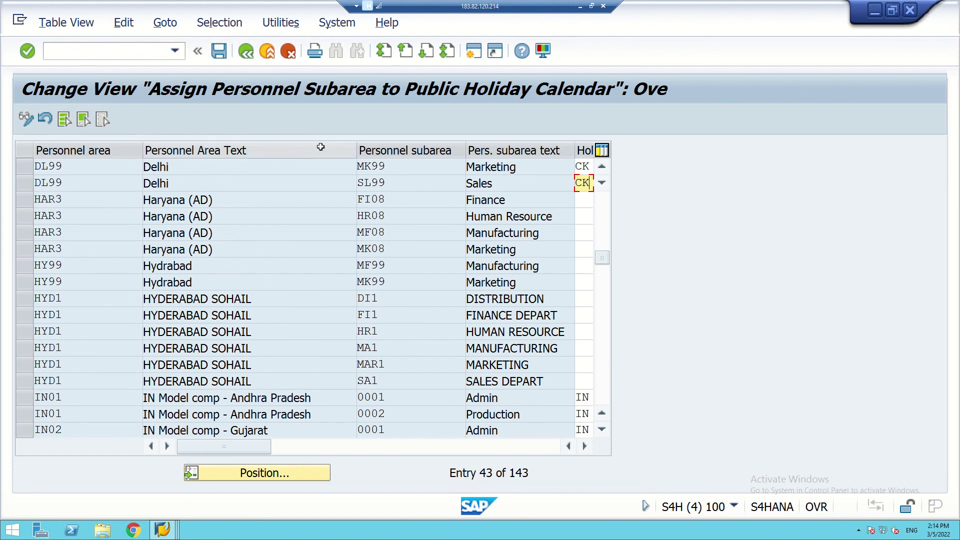
pyautogui.click(220, 50)
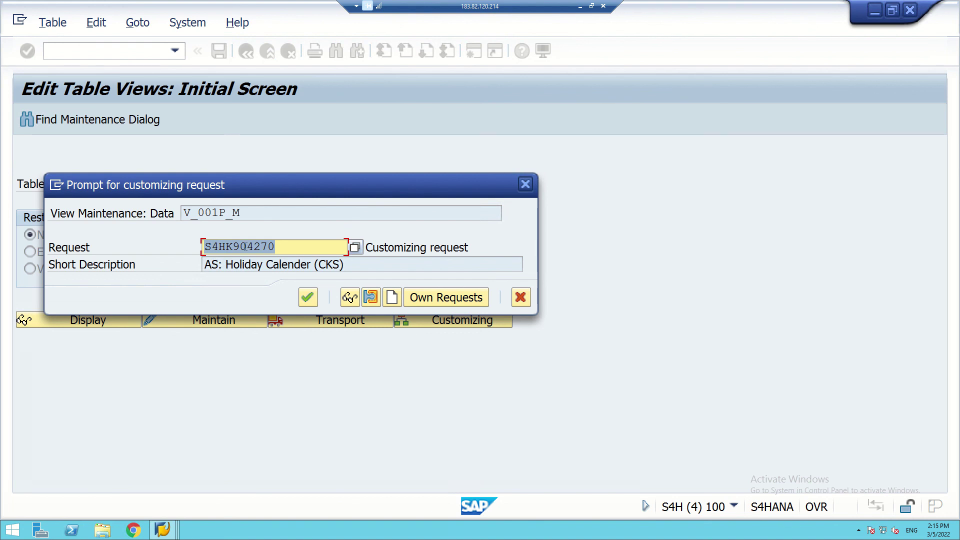
pyautogui.click(307, 299)
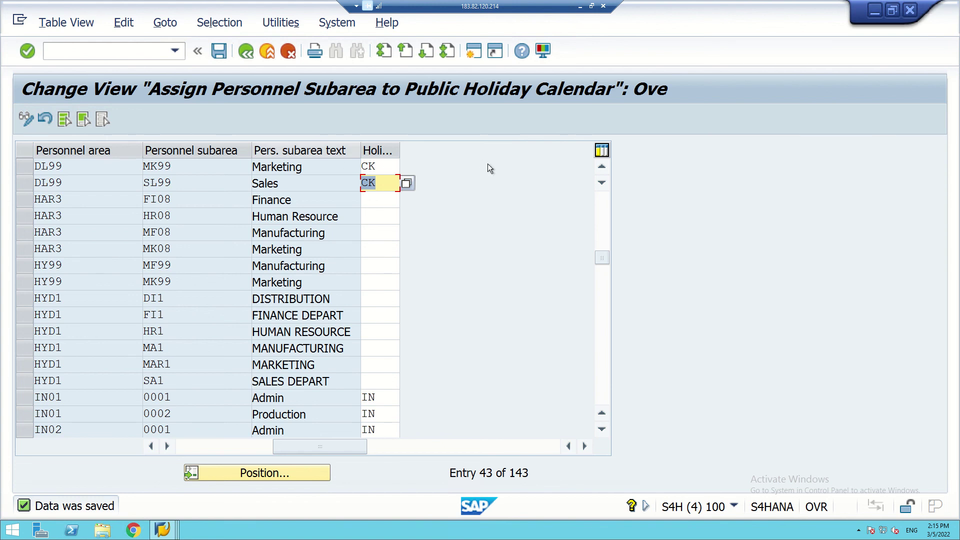
# - Position the list at personnel area HY99, assign holiday calendar CK to its Manufacturing subarea MF99, and save
pyautogui.click(260, 472)
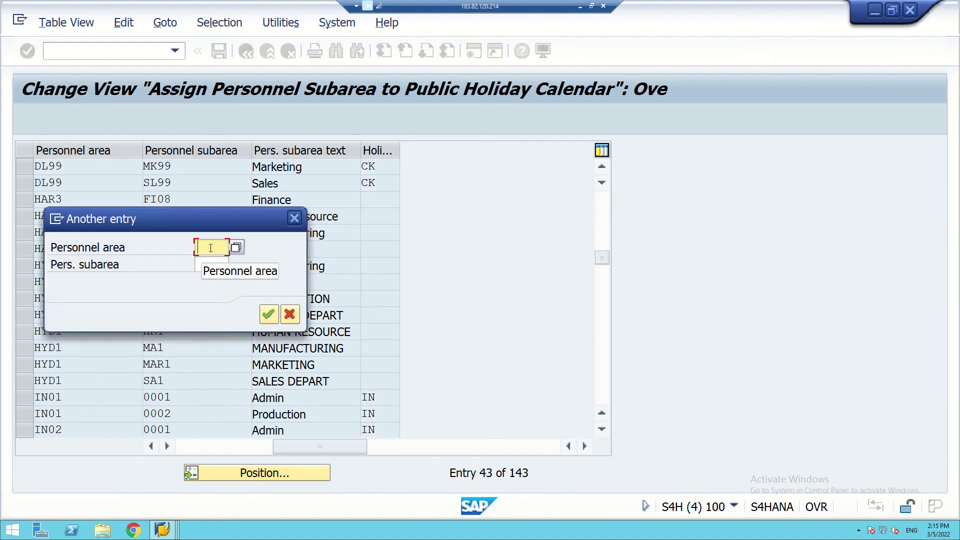
pyautogui.write('HY99')
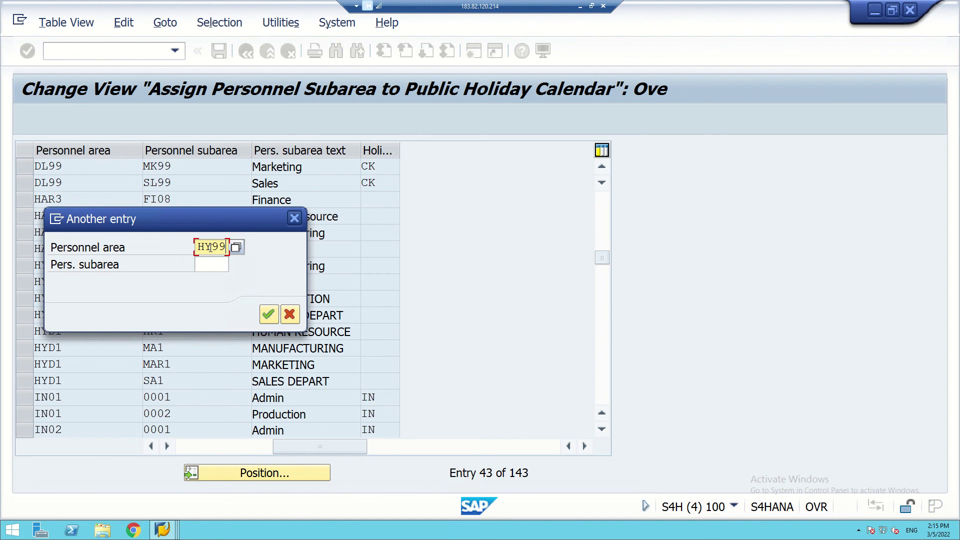
pyautogui.click(266, 313)
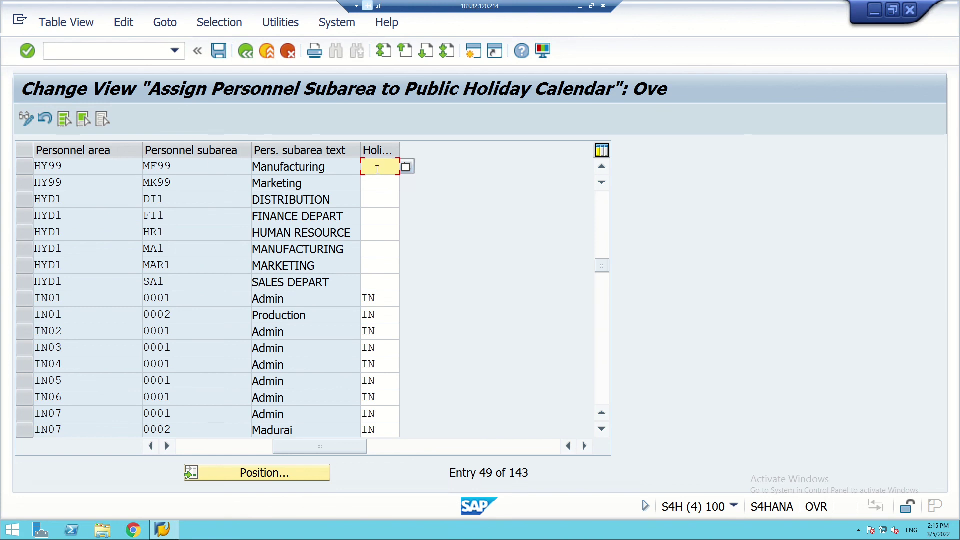
pyautogui.write('CK')
pyautogui.click(220, 51)
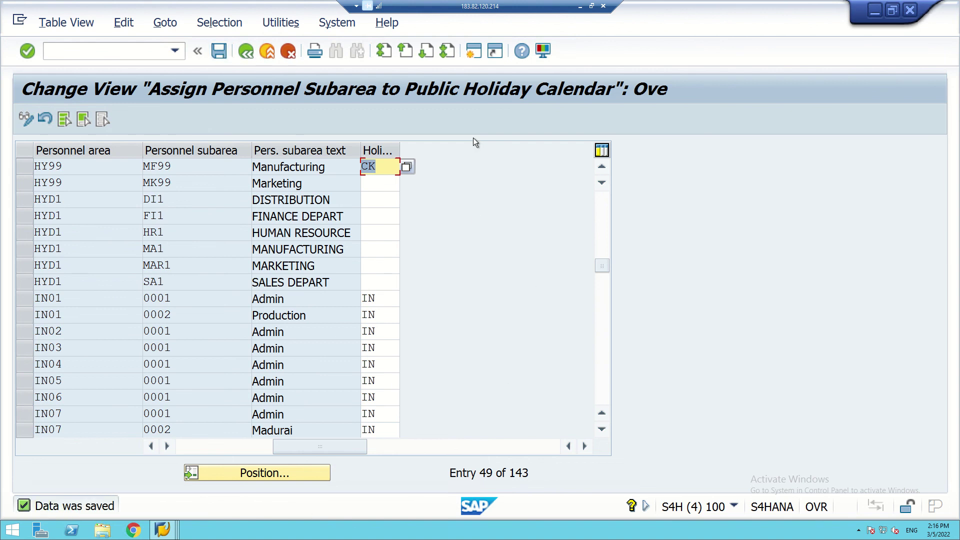
# - Switch back to the enterprise structure in the PRESENTATION workbook in Excel
pyautogui.click(581, 6)
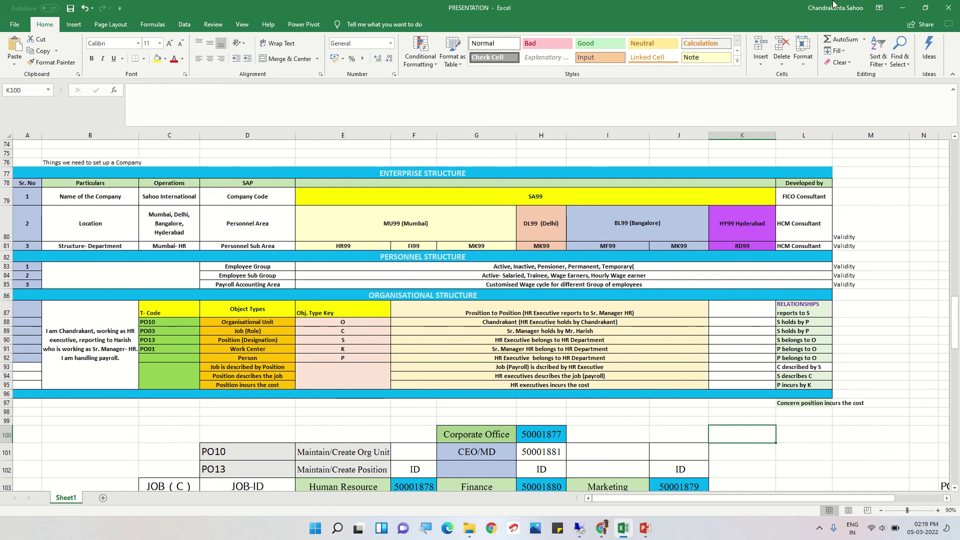
# - Return to the SAP session, save the personnel subarea calendar assignments again, and exit to the initial screen for editing table views
pyautogui.click(645, 528)
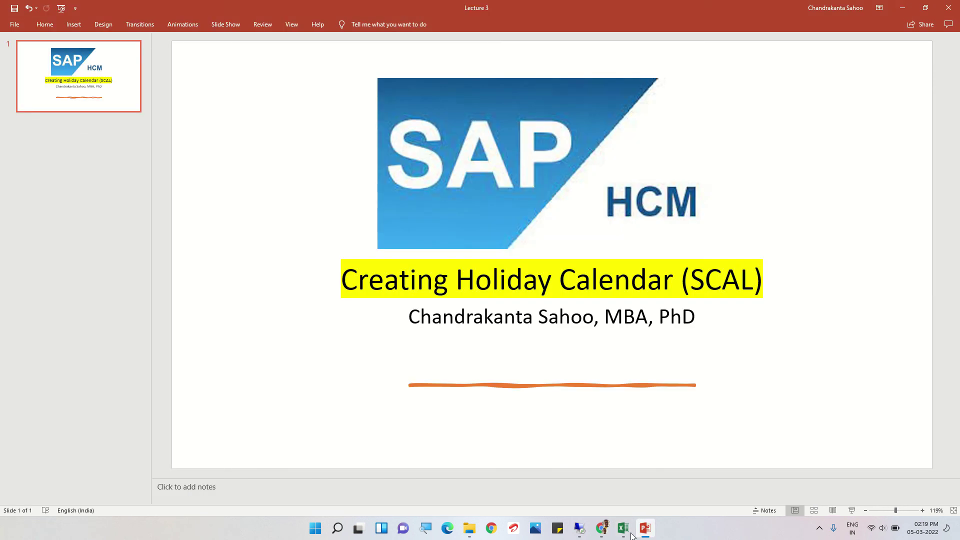
pyautogui.click(580, 528)
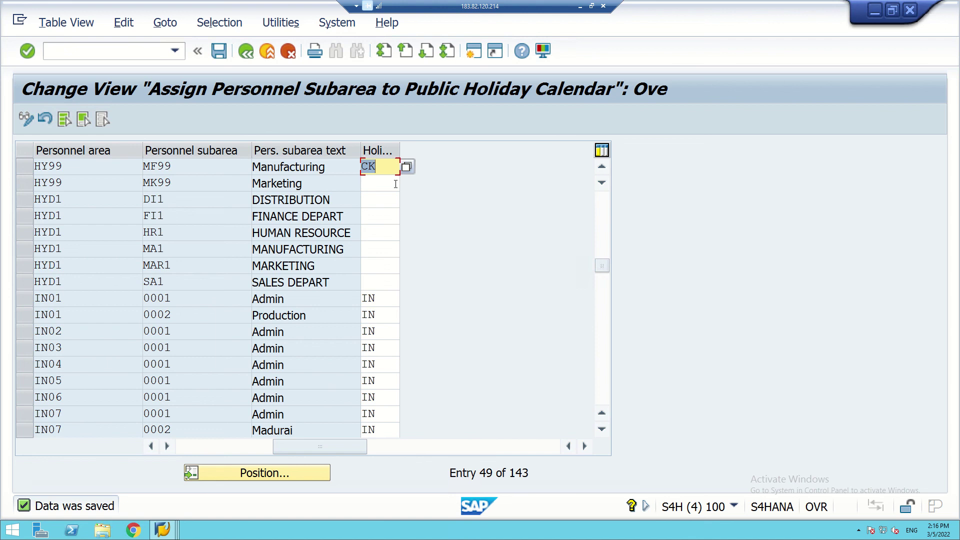
pyautogui.click(223, 52)
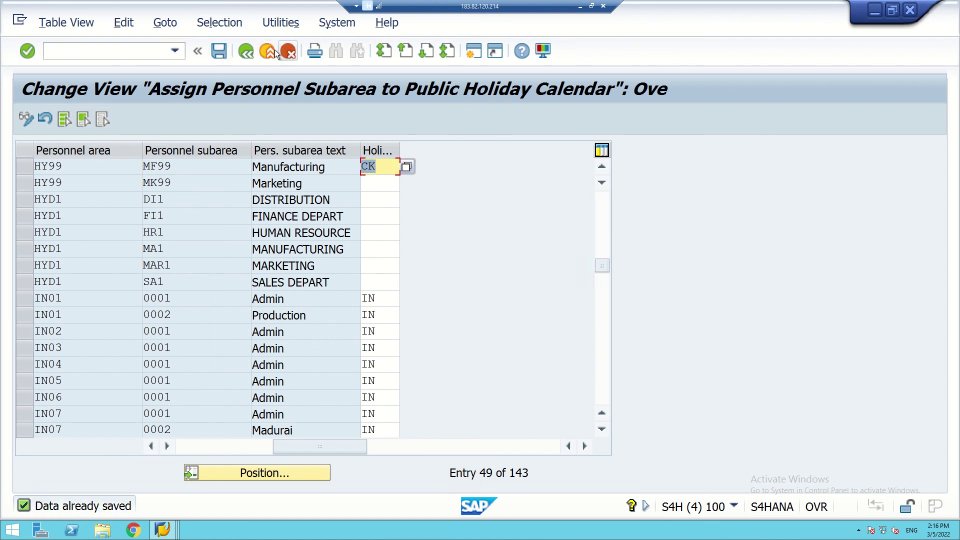
pyautogui.click(245, 52)
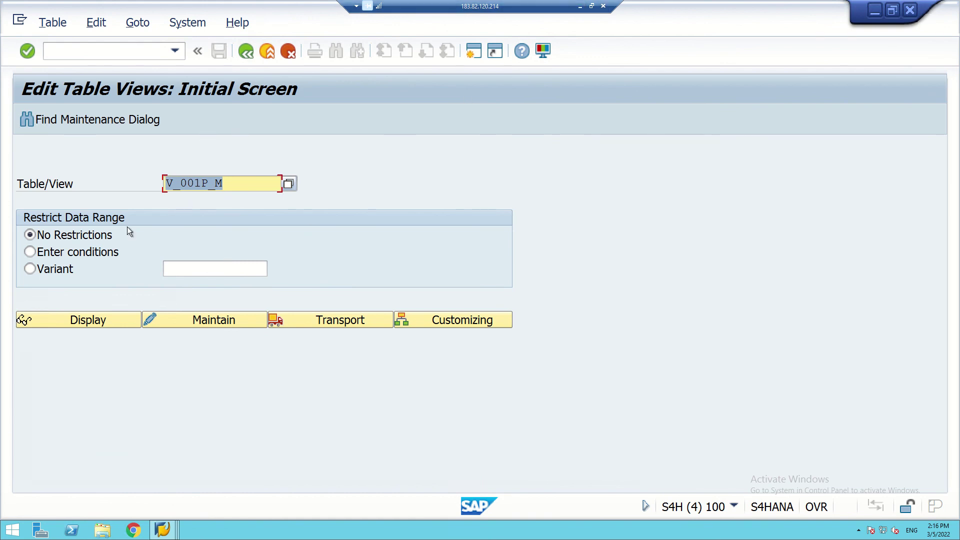
# - Open view V_001P_M in display mode with no data restrictions, selecting the country for the country grouping
pyautogui.click(82, 321)
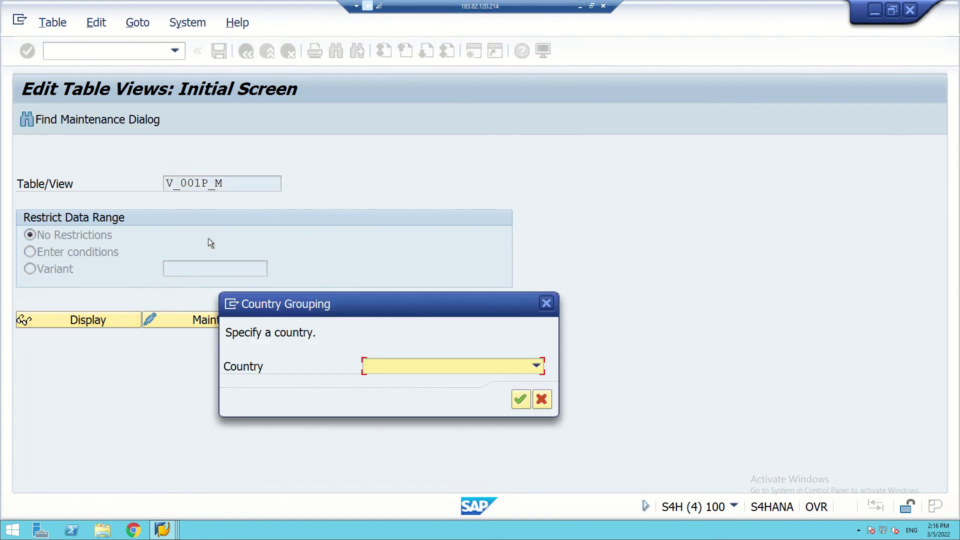
pyautogui.click(439, 364)
pyautogui.scroll(-5, 440, 367)
pyautogui.press('Return')
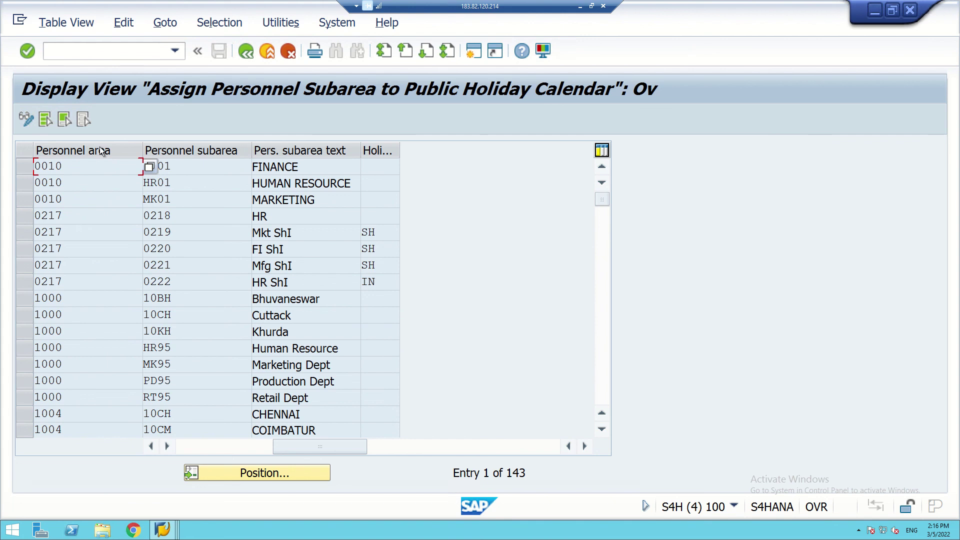
# - Check the holiday calendar assignments of the DL99 and HY99 subareas, and switch back to the Lecture 3 presentation in PowerPoint
pyautogui.scroll(-9, 172, 295)
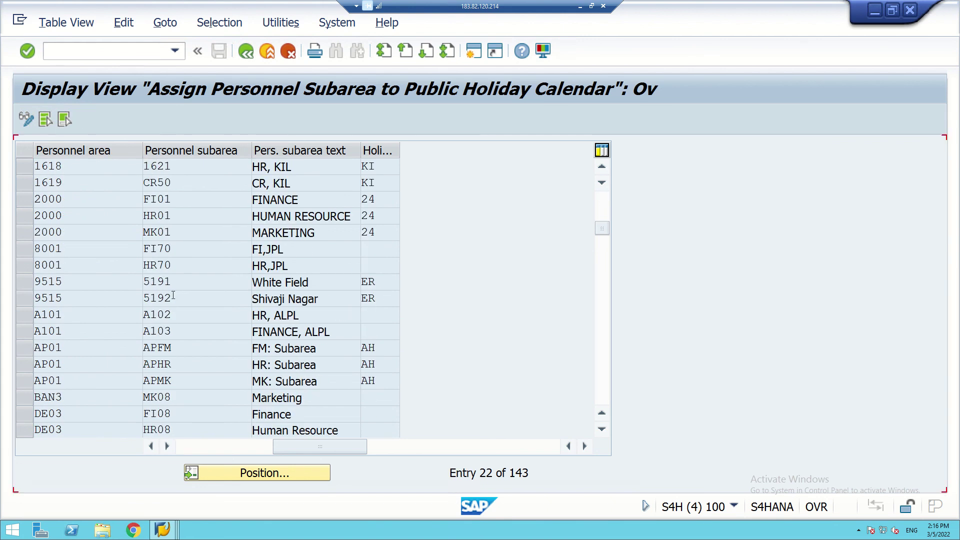
pyautogui.scroll(-2, 172, 299)
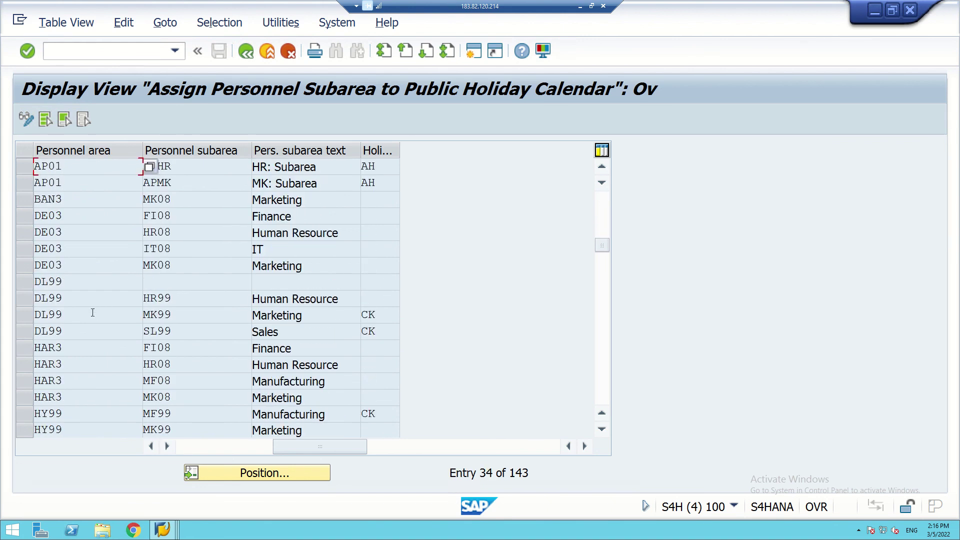
pyautogui.scroll(-1, 92, 313)
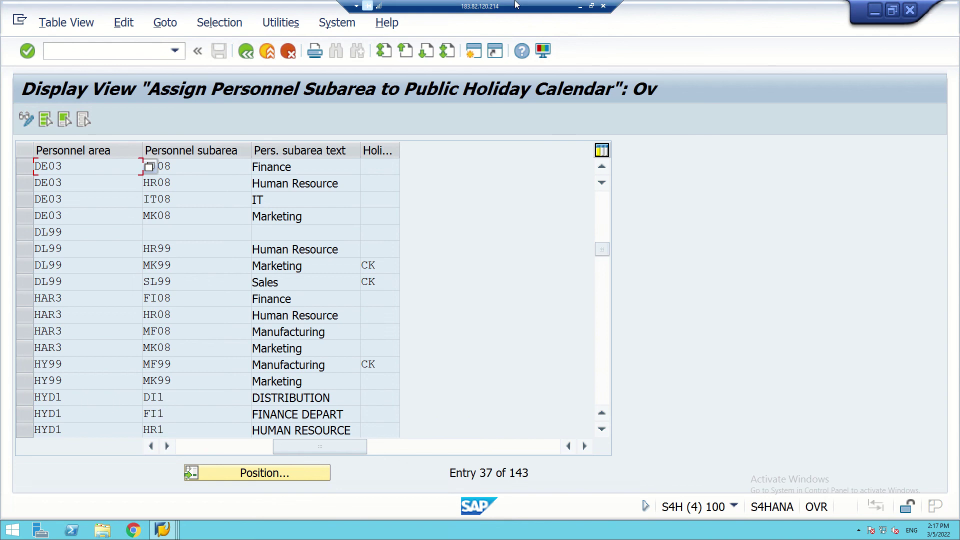
pyautogui.click(580, 6)
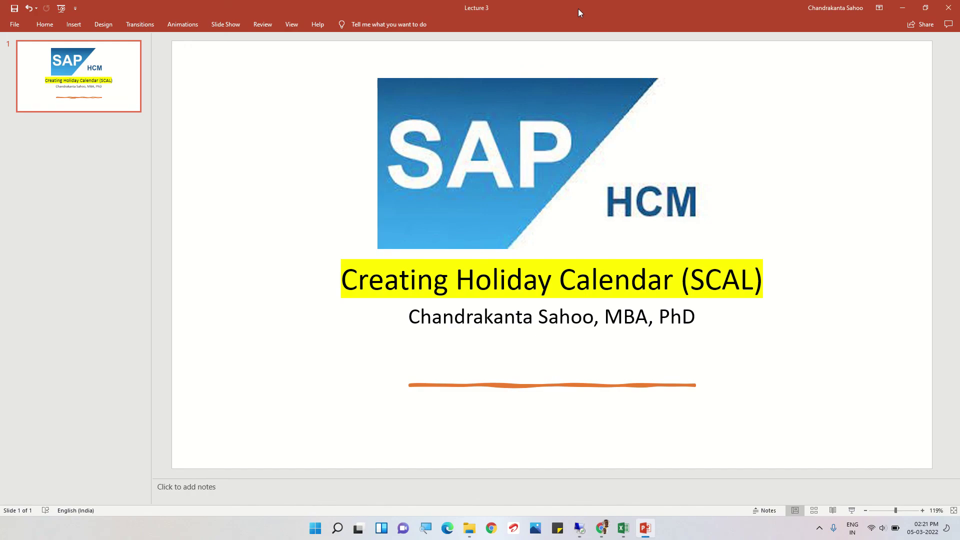